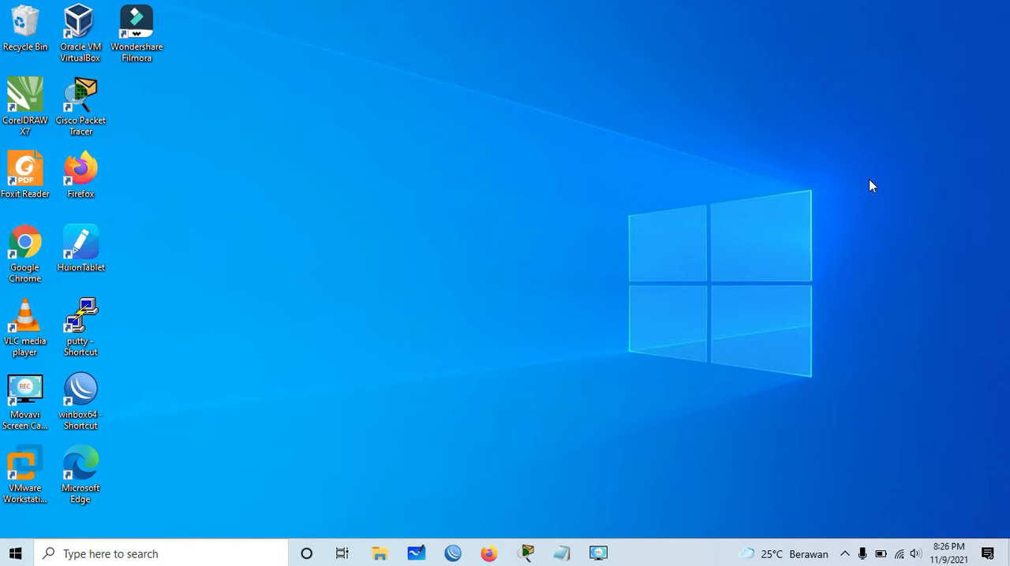
# - Switch to Cisco Packet Tracer and examine the three-router topology, including the central area label and Router1's loopback label
pyautogui.click(529, 553)
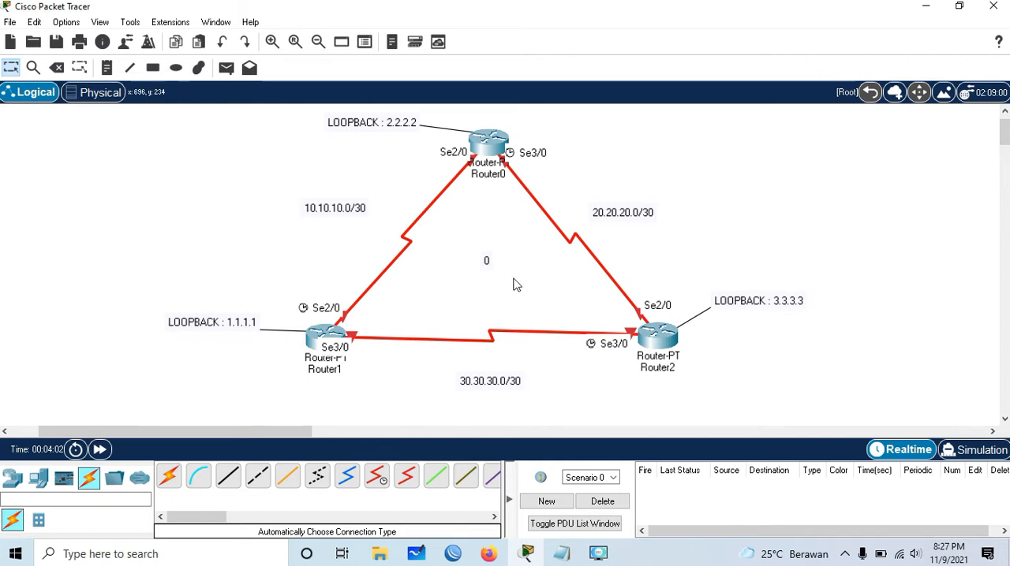
pyautogui.moveTo(468, 240); pyautogui.dragTo(509, 287)
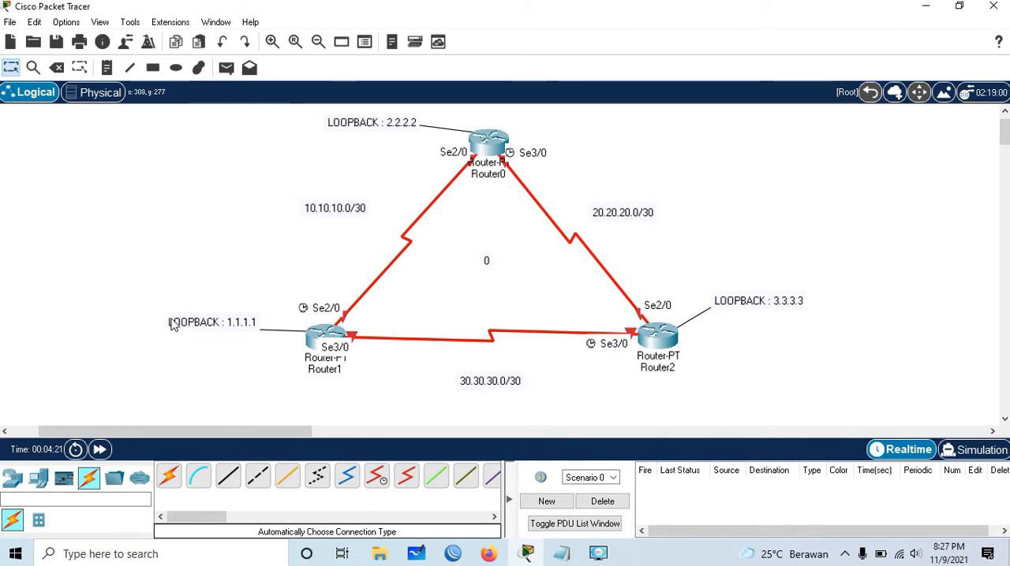
pyautogui.moveTo(154, 297); pyautogui.dragTo(272, 355)
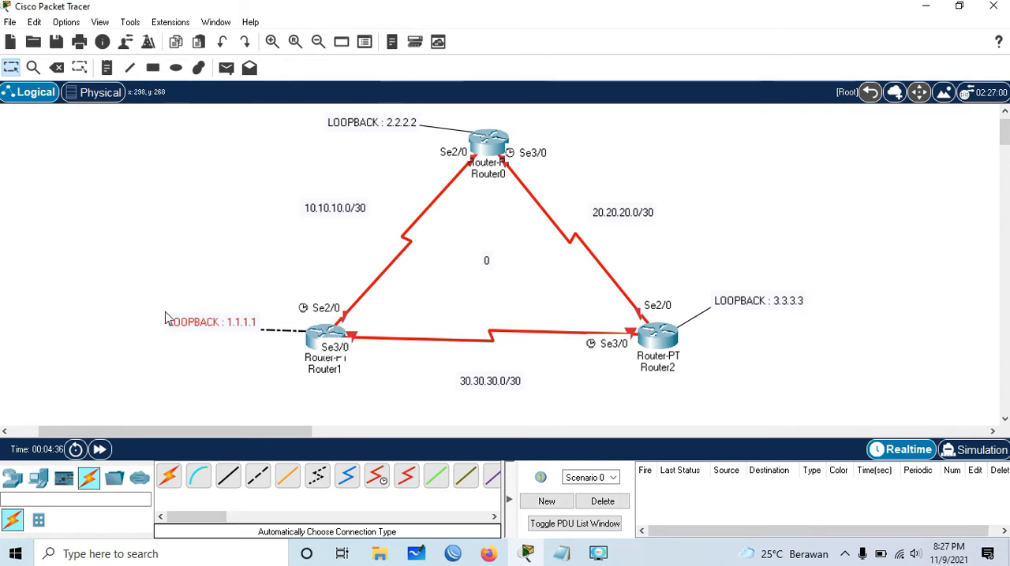
pyautogui.moveTo(152, 303); pyautogui.dragTo(267, 357)
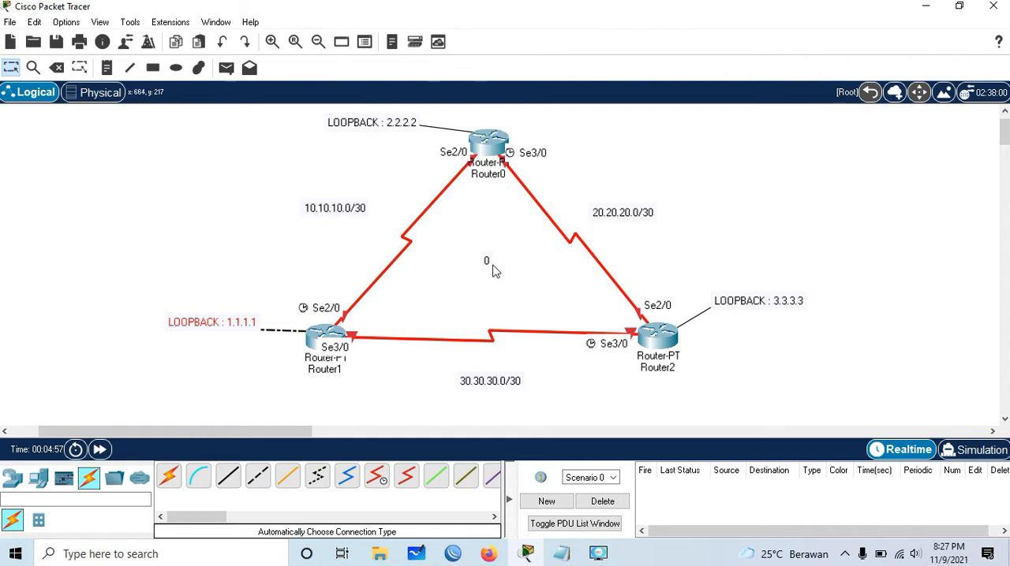
pyautogui.click(734, 211)
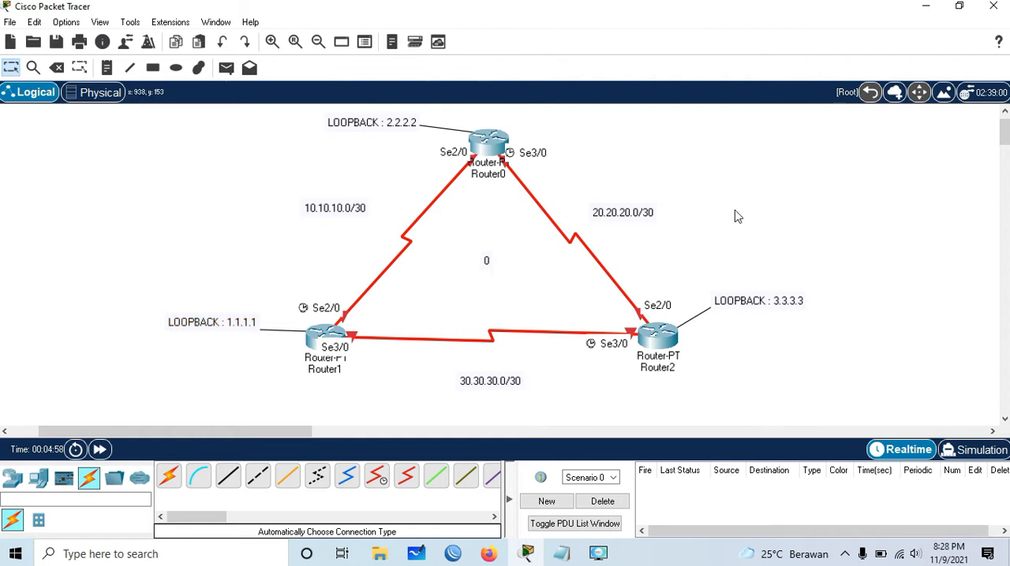
# - Open Router1's command-line interface with its window moved aside so the router stays visible in the topology
pyautogui.click(324, 347)
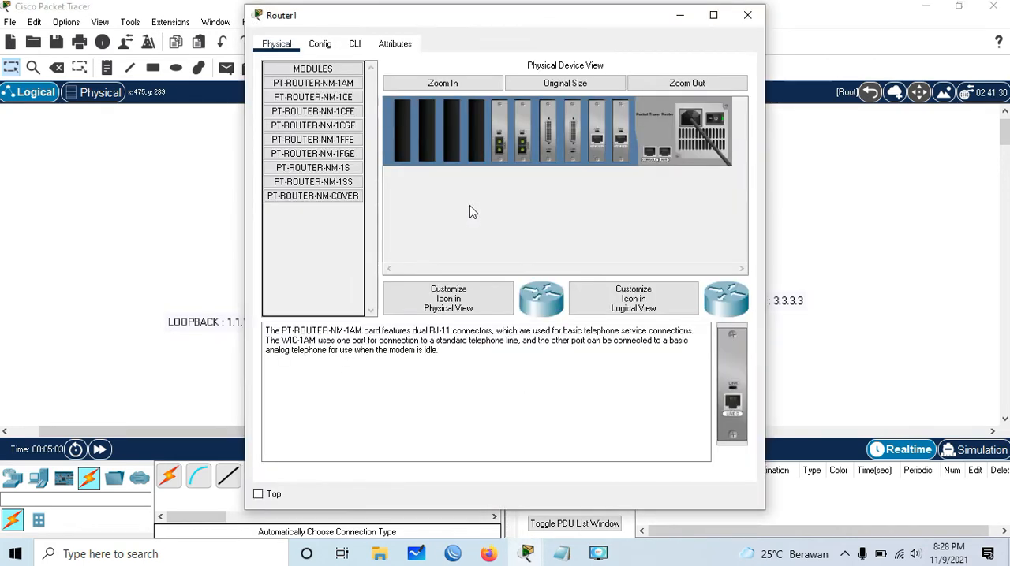
pyautogui.moveTo(584, 16); pyautogui.dragTo(812, 17)
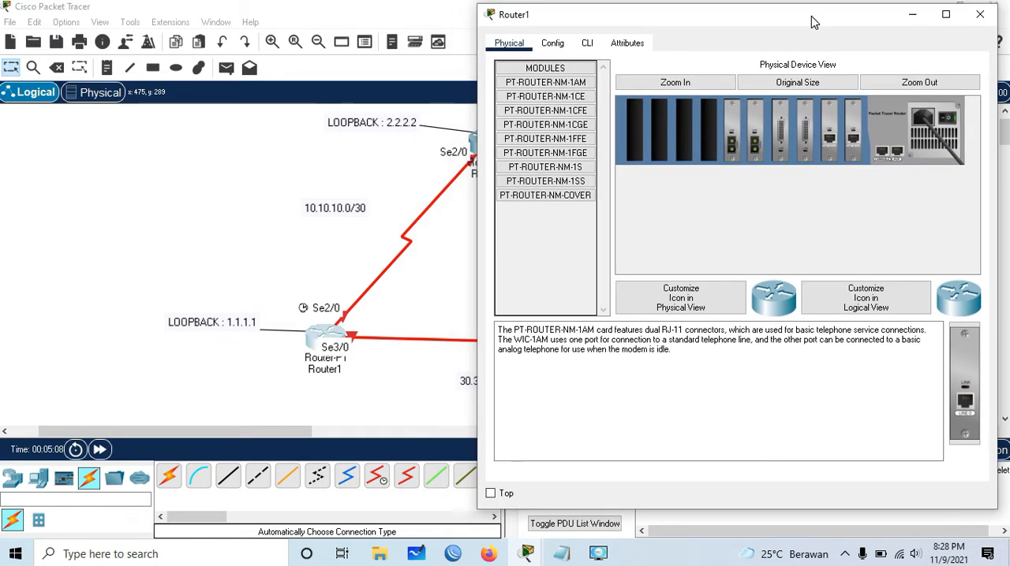
pyautogui.click(587, 45)
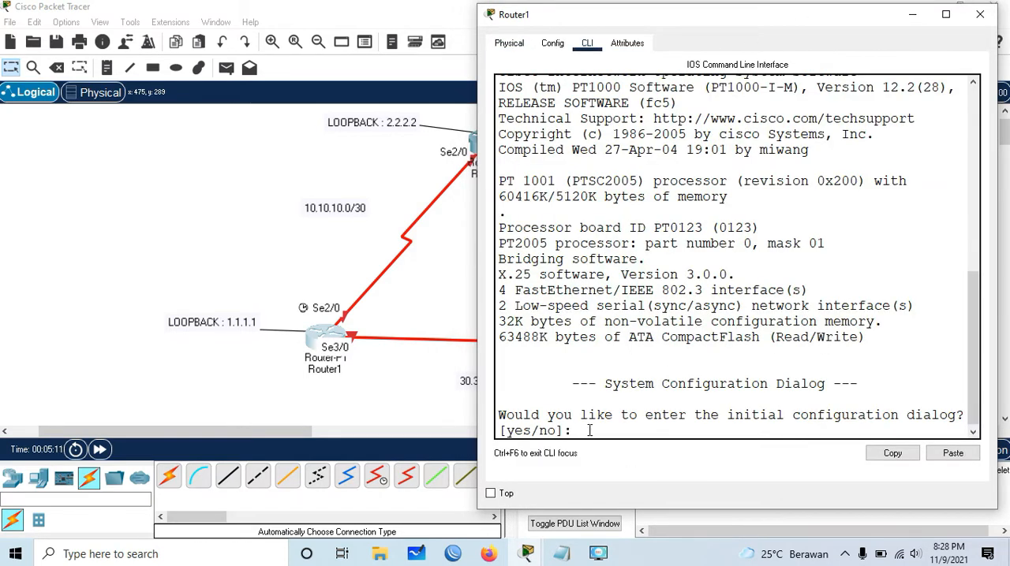
# - Decline Router1's initial configuration dialog and enter global configuration mode
pyautogui.write('no')
pyautogui.press('Return')
pyautogui.press('Return')
pyautogui.write('en')
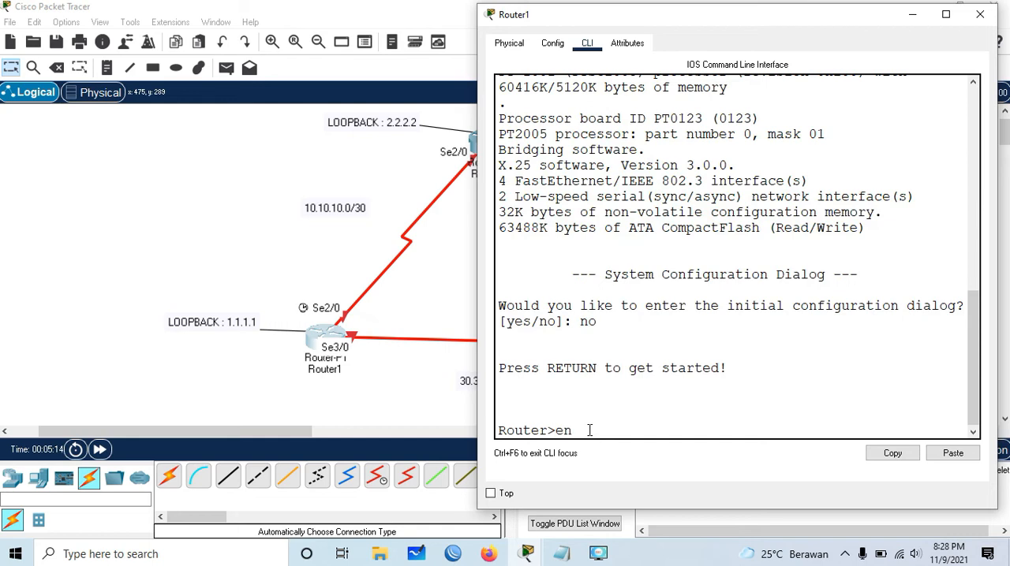
pyautogui.press('Return')
pyautogui.write('conf ter')
pyautogui.press('Return')
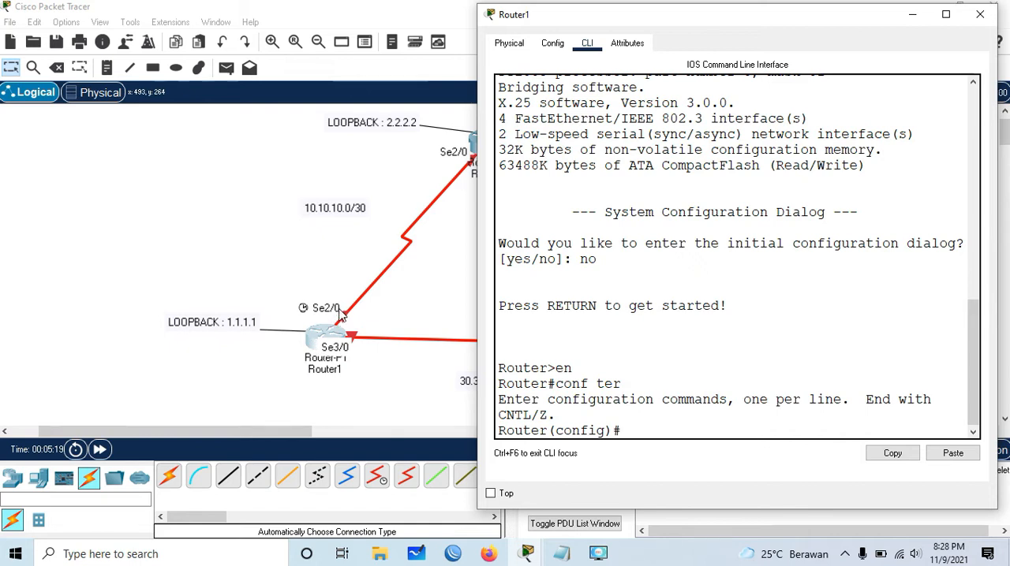
# - Assign IP address 10.10.10.1 with mask 255.255.255.252 to Router1's interface s2/0
pyautogui.write('inter')
pyautogui.press('Tab')
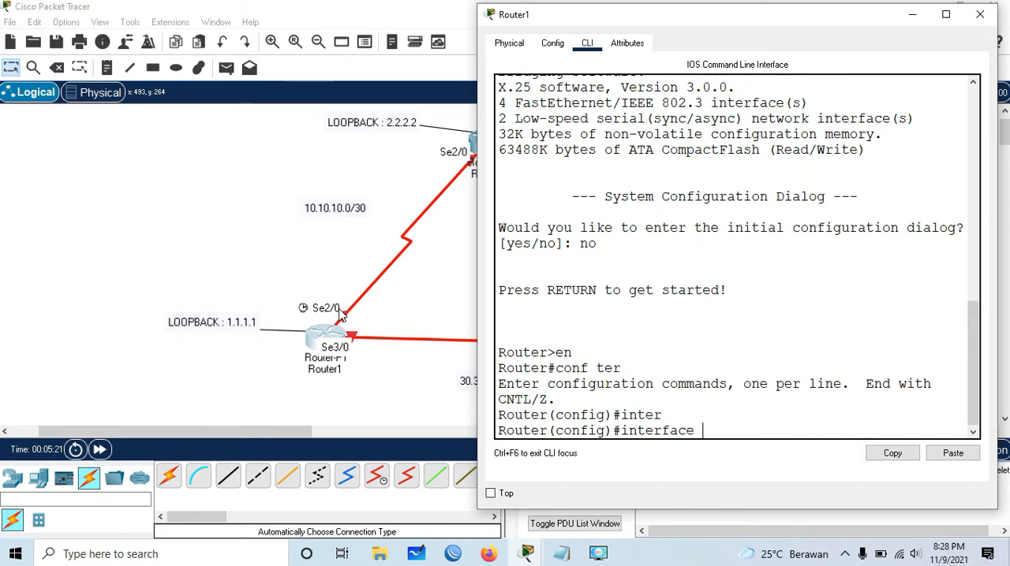
pyautogui.write('s2/0')
pyautogui.press('Return')
pyautogui.write('ip add')
pyautogui.press('Tab')
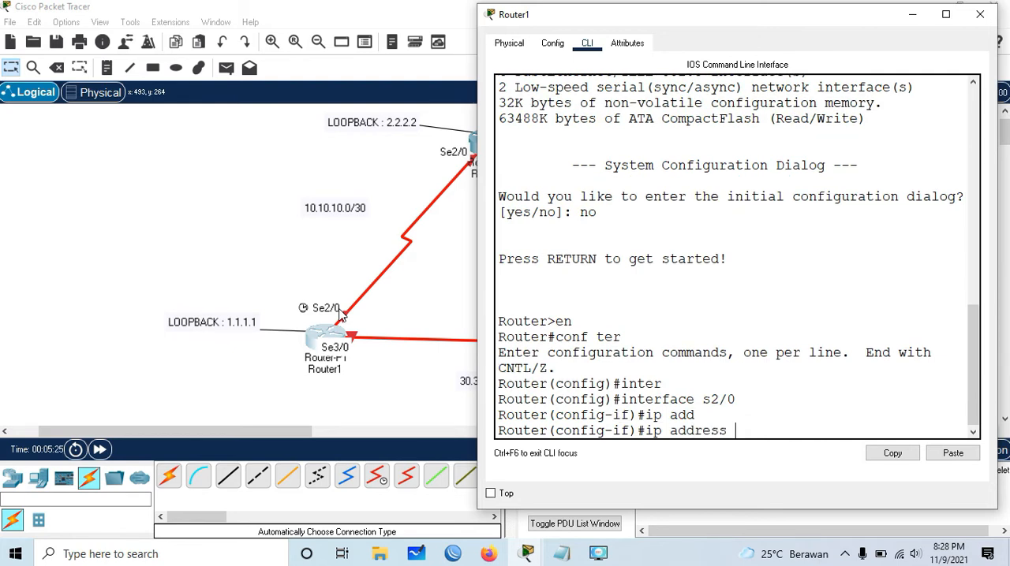
pyautogui.write('10.10.10.1 255.255.255.')
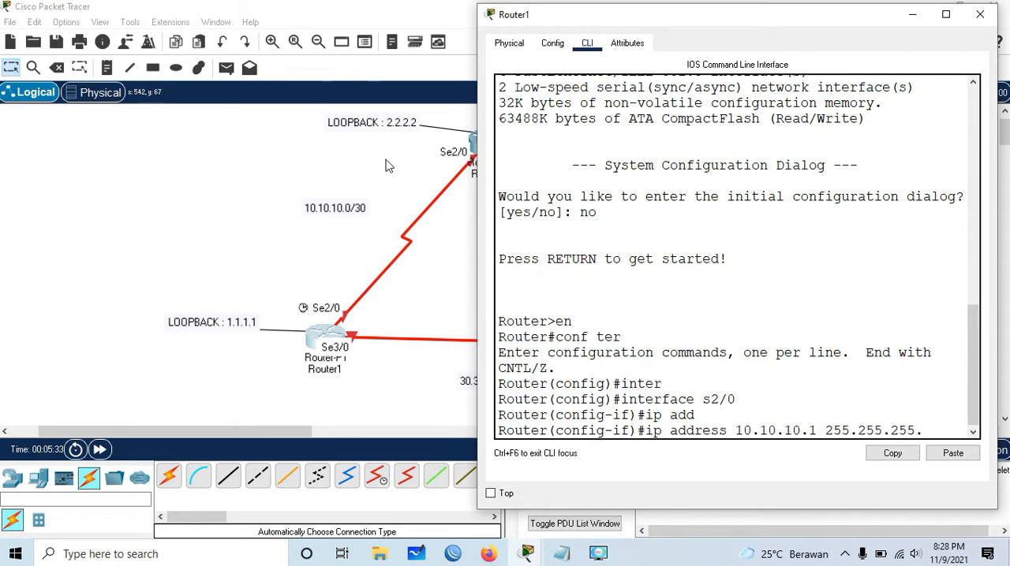
pyautogui.write('252')
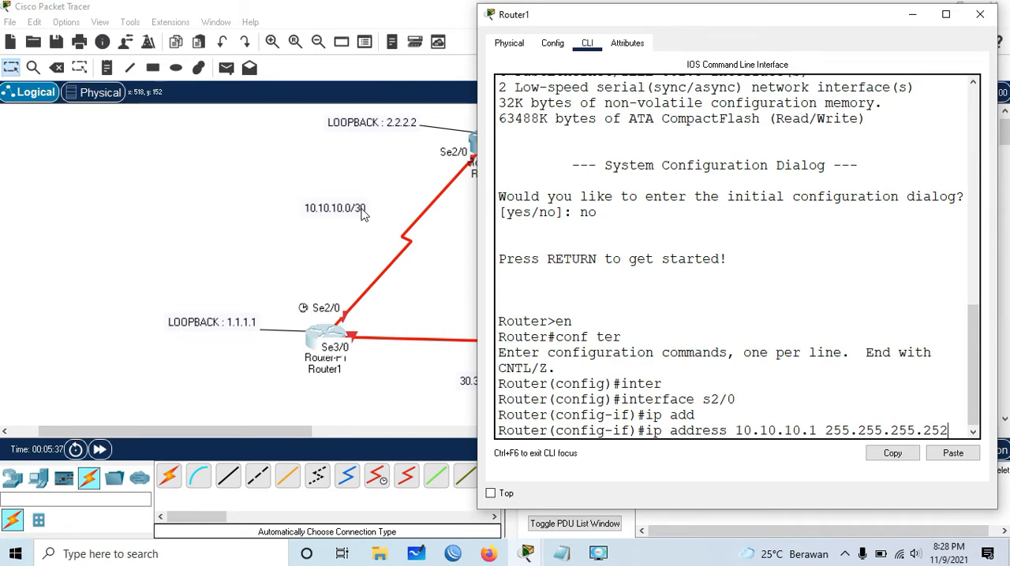
pyautogui.press('Return')
# - Enable Router1's s2/0 interface with no shutdown and return to global configuration mode
pyautogui.write('no shutdown')
pyautogui.press('Tab')
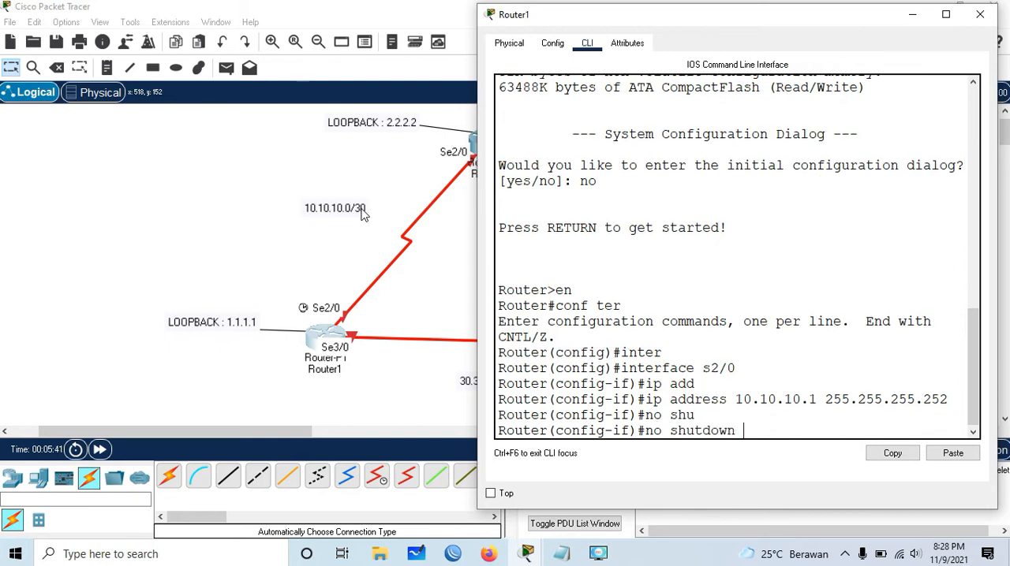
pyautogui.press('Return')
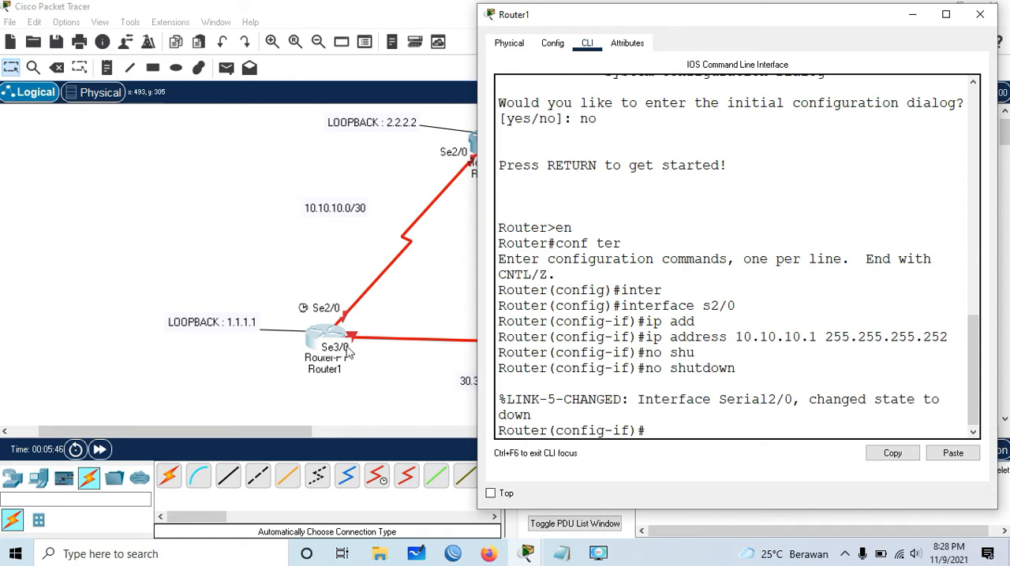
pyautogui.write('ex')
pyautogui.press('Return')
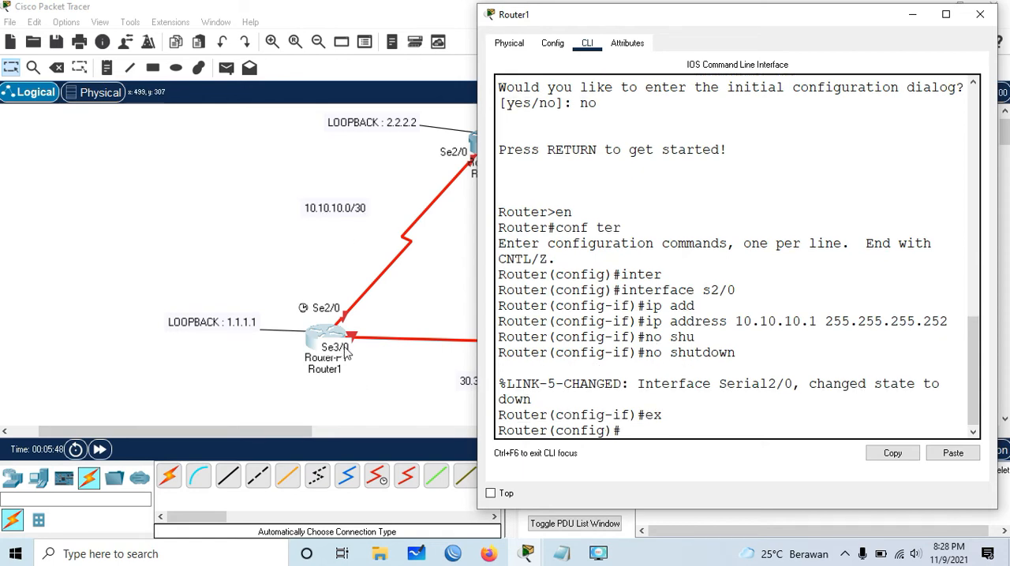
# - Assign IP address 30.30.30.1 with mask 255.255.255.252 to Router1's interface s3/0
pyautogui.write('inter')
pyautogui.press('Tab')
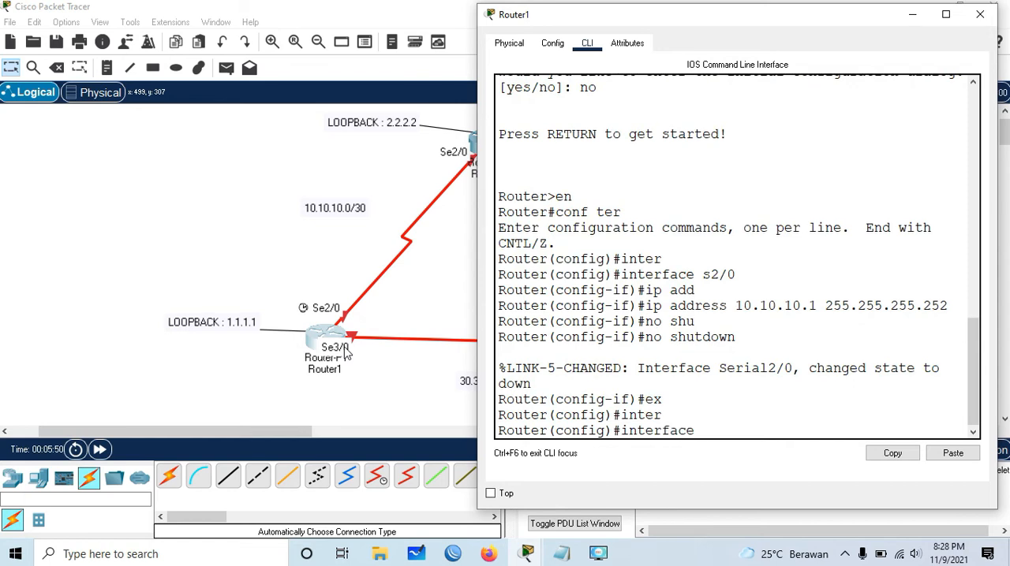
pyautogui.write('s3/0')
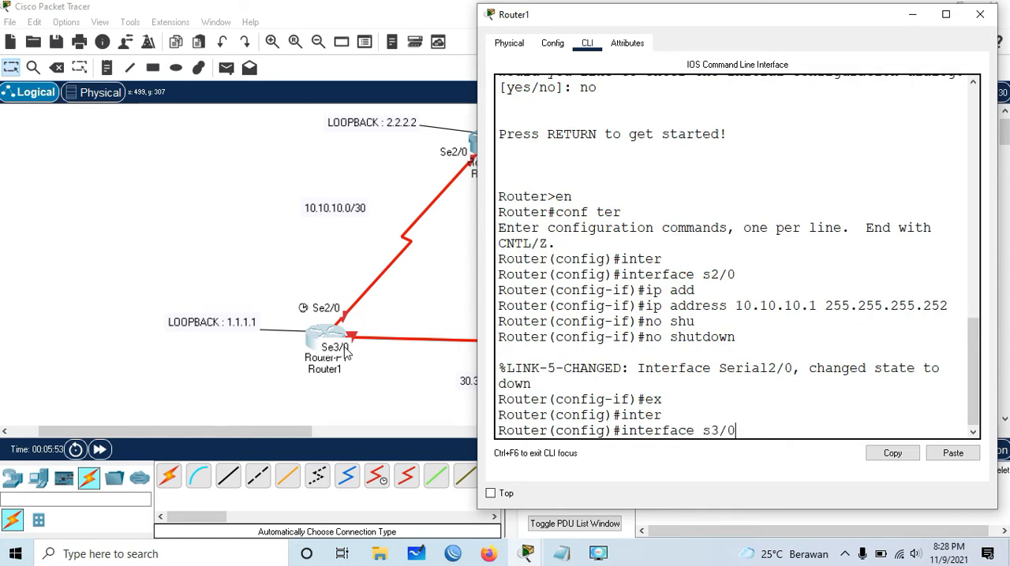
pyautogui.press('Return')
pyautogui.write('ip add')
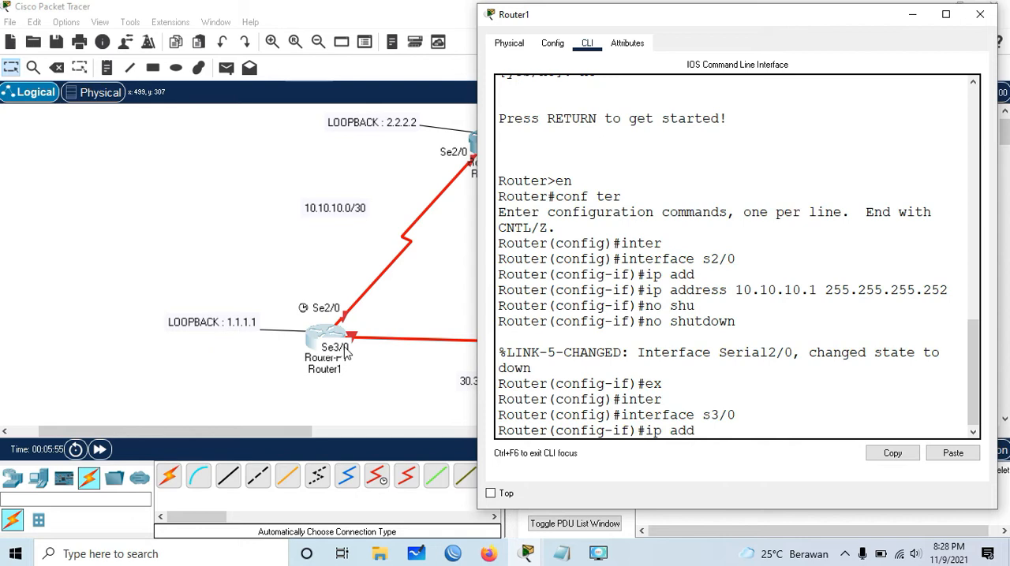
pyautogui.press('Tab')
pyautogui.write('30.3')
pyautogui.press('BackSpace')
pyautogui.write('2')
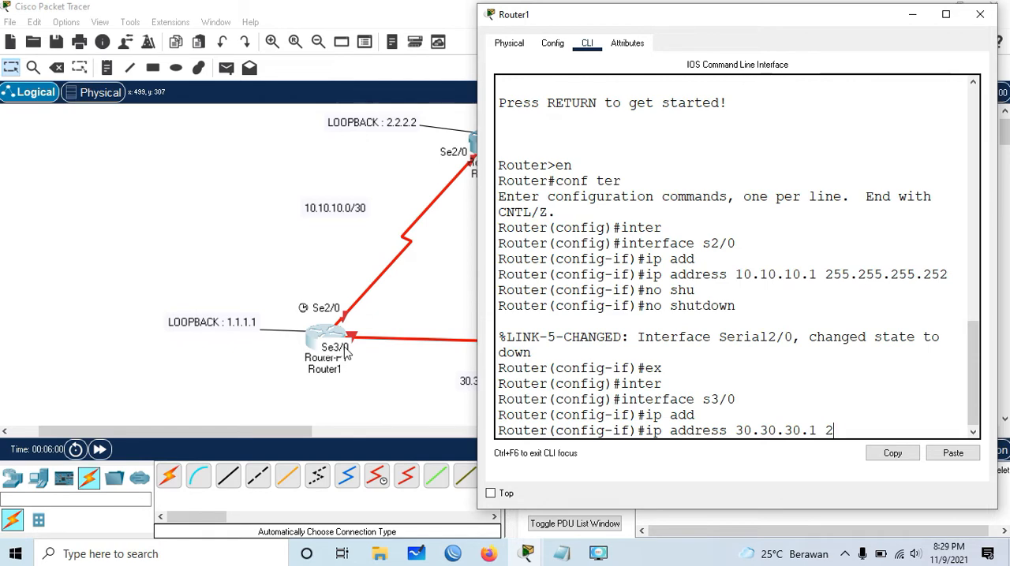
pyautogui.write('55.255.255.252')
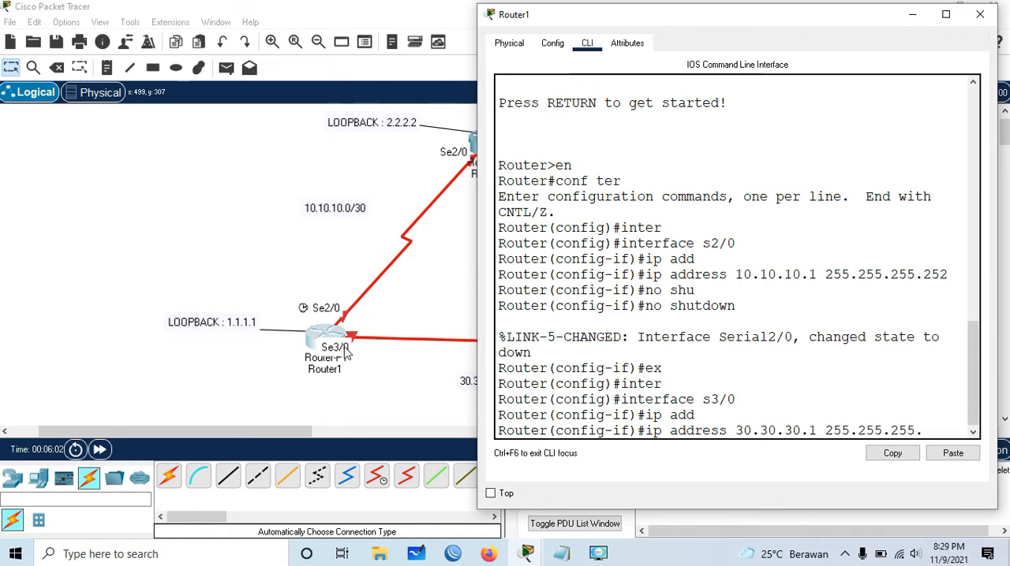
pyautogui.press('Return')
# - Enable Router1's s3/0 interface with no shutdown and return to global configuration mode
pyautogui.write('no shu')
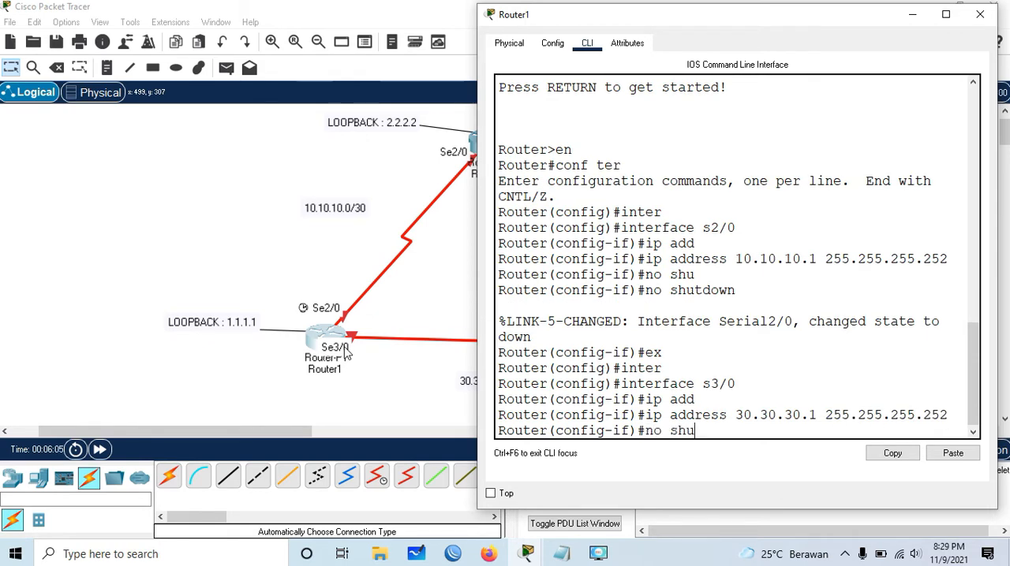
pyautogui.press('Return')
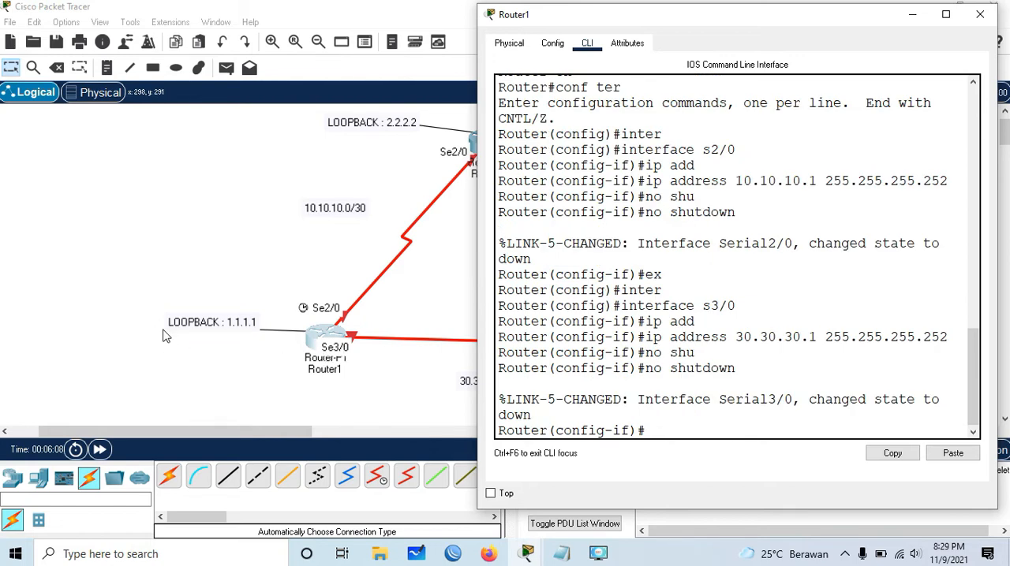
pyautogui.write('ex')
pyautogui.press('Return')
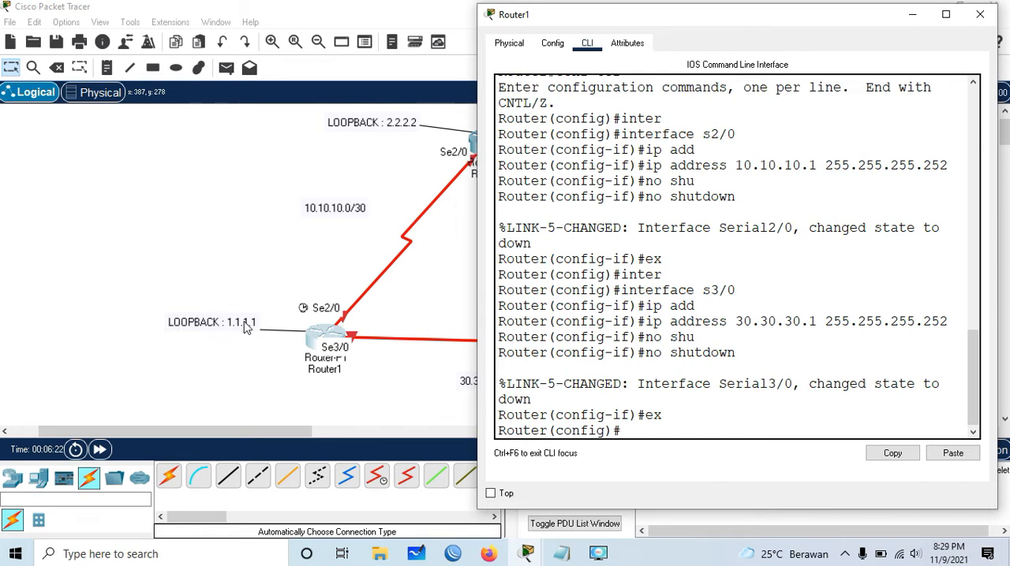
# - Create interface loopback 0 on Router1 and enter its configuration mode
pyautogui.write('erface')
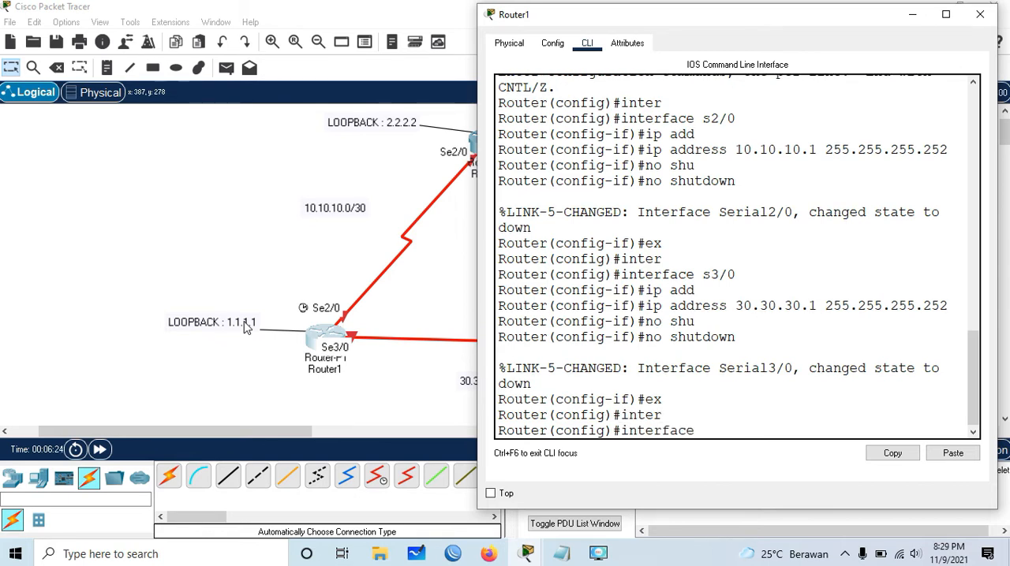
pyautogui.write('o')
pyautogui.press('Tab')
pyautogui.write('0')
pyautogui.press('Return')
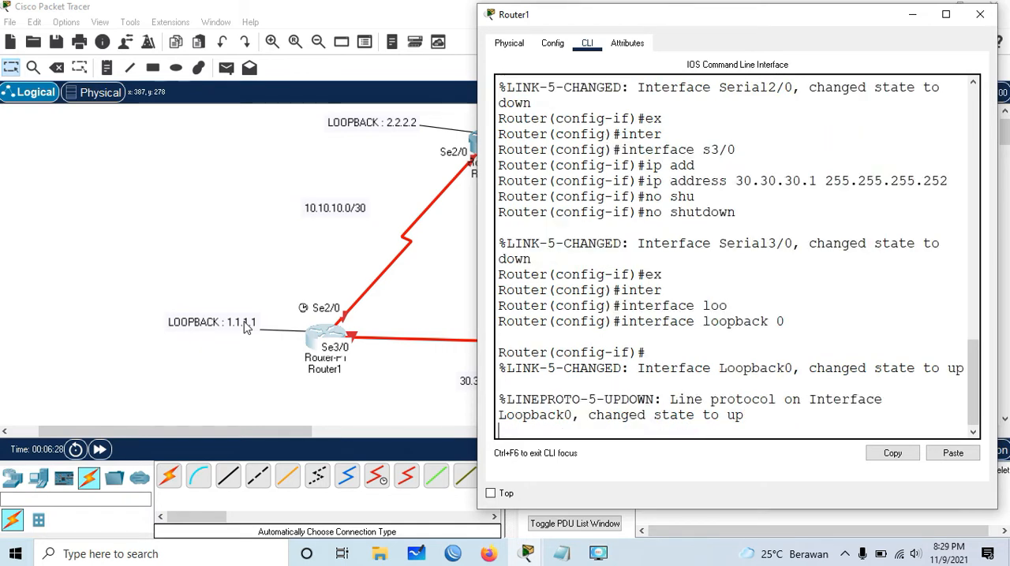
pyautogui.press('Return')
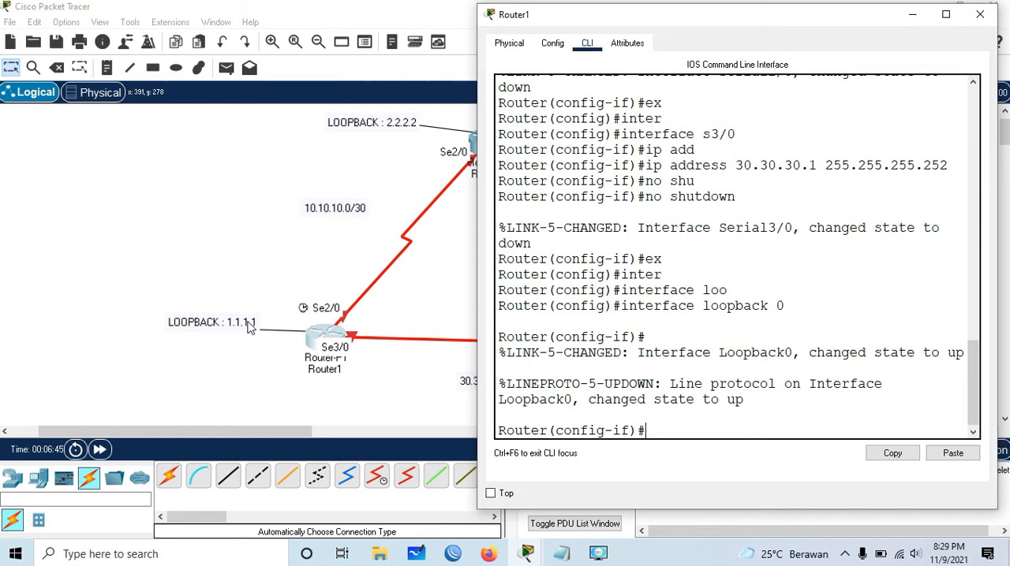
# - Assign IP address 1.1.1.1 with mask 255.255.255.255 to Router1's loopback 0 interface
pyautogui.write('ip add')
pyautogui.press('Tab')
pyautogui.write('.1')
pyautogui.write('1.1.1 25')
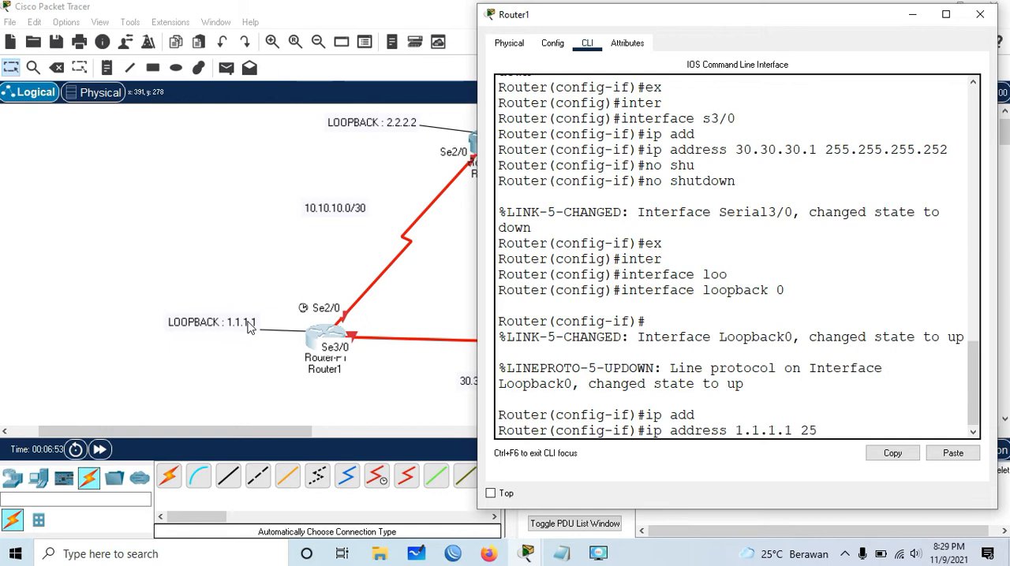
pyautogui.write('5.255.255.25')
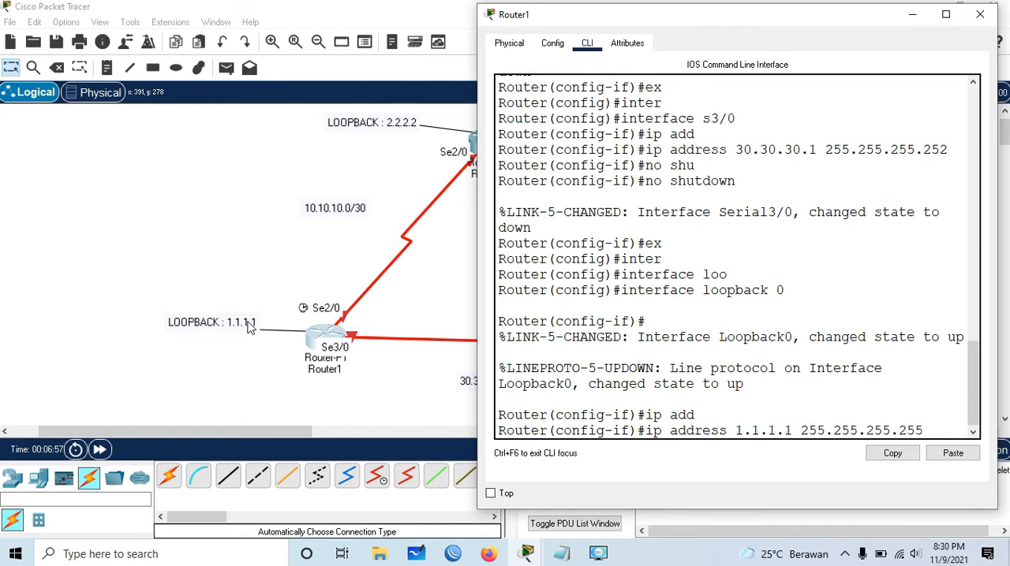
pyautogui.press('Return')
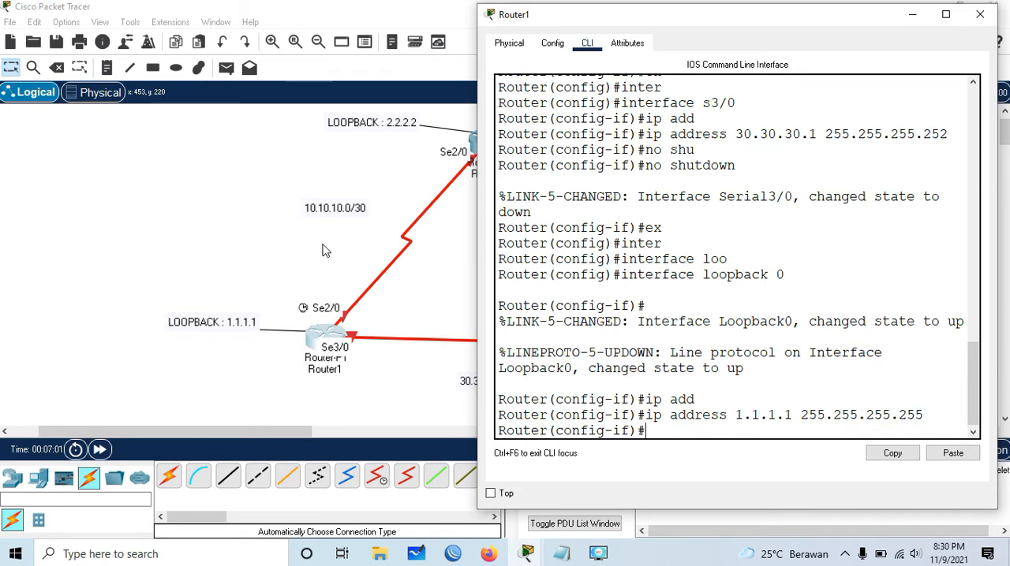
# - Highlight the loopback 0 command and its line-protocol message, and exit Router1's interface configuration to global configuration mode
pyautogui.moveTo(702, 273); pyautogui.dragTo(784, 275)
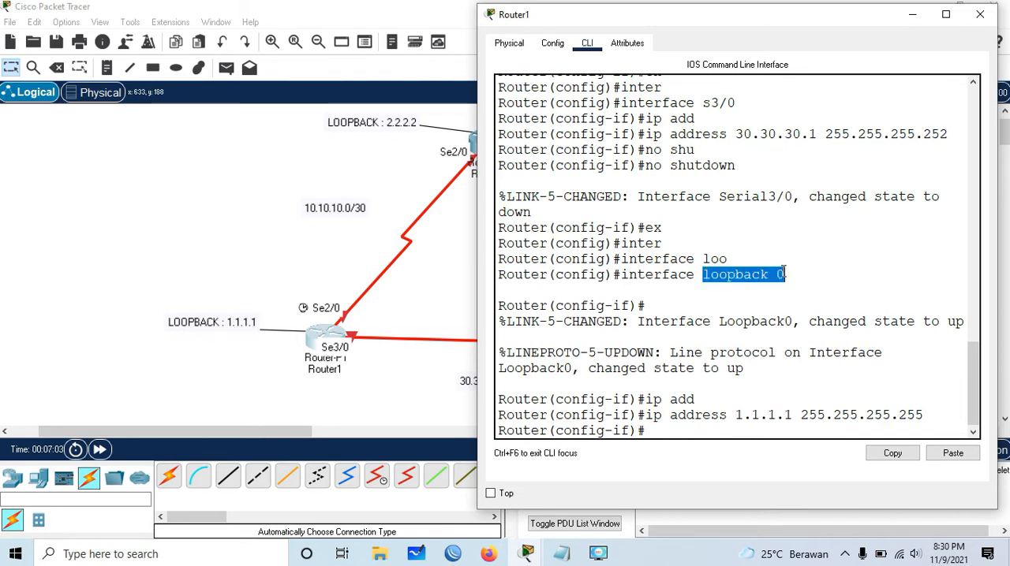
pyautogui.moveTo(589, 368); pyautogui.dragTo(744, 369)
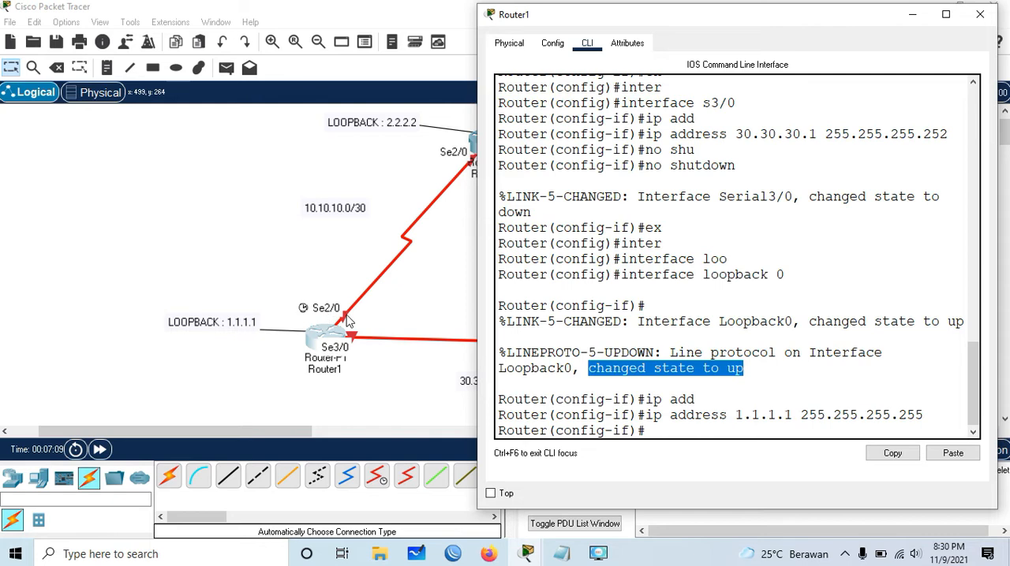
pyautogui.click(670, 431)
pyautogui.write('ex')
pyautogui.press('Return')
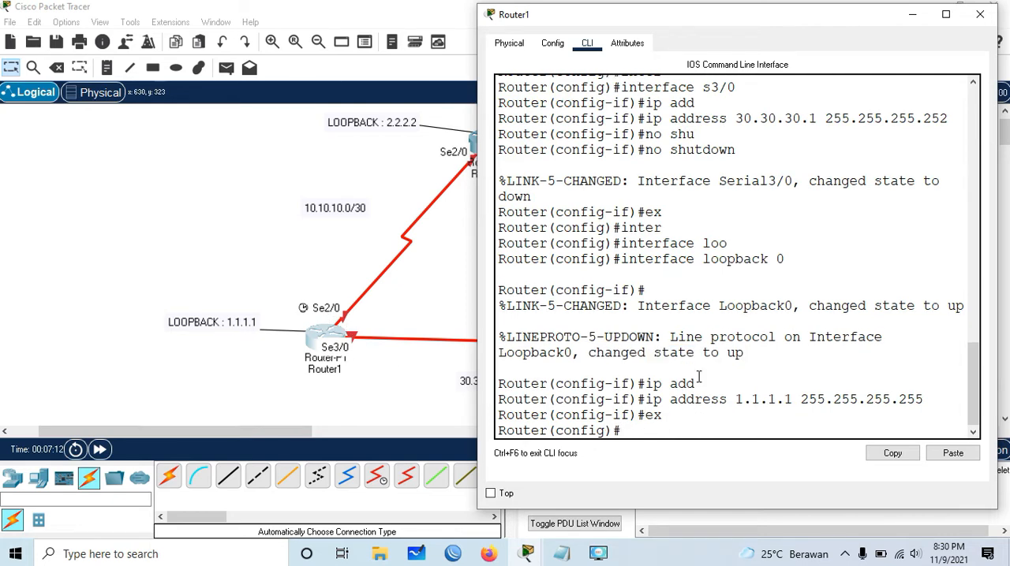
# - Put Router1's window away and open Router0's command-line interface beside the topology diagram
pyautogui.click(912, 14)
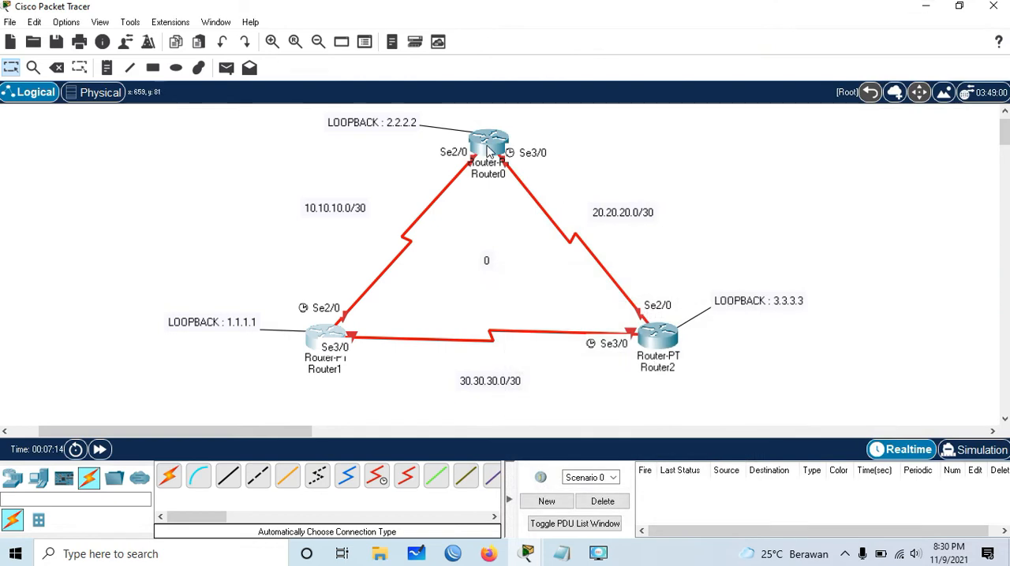
pyautogui.click(489, 150)
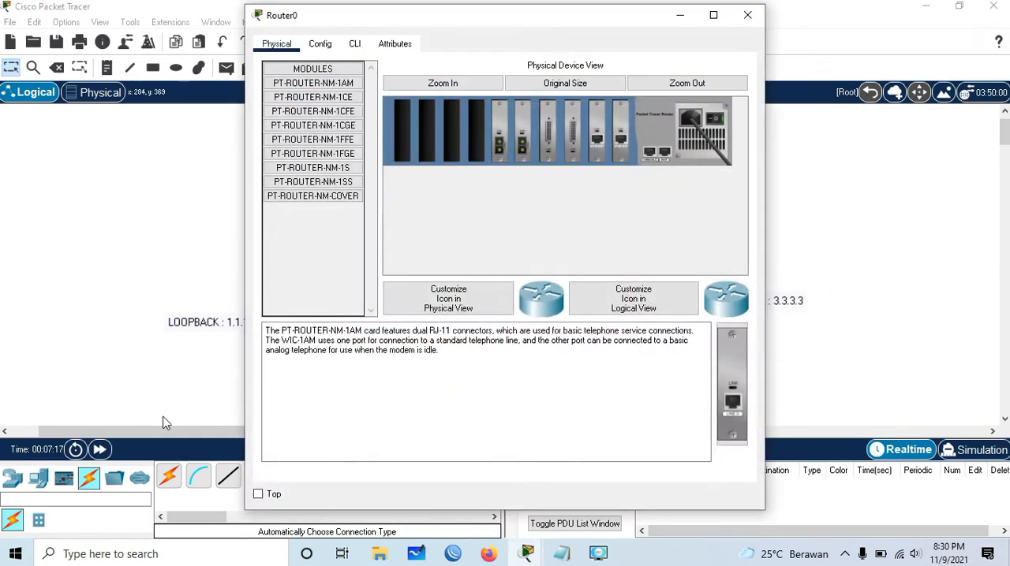
pyautogui.moveTo(166, 431); pyautogui.dragTo(208, 429)
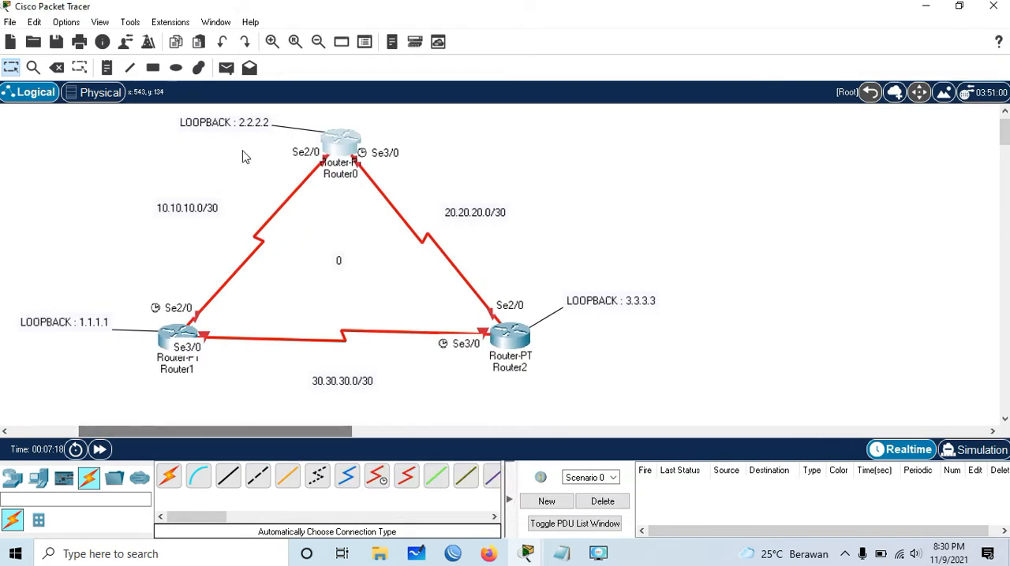
pyautogui.click(340, 144)
pyautogui.moveTo(544, 14); pyautogui.dragTo(757, 15)
pyautogui.click(563, 38)
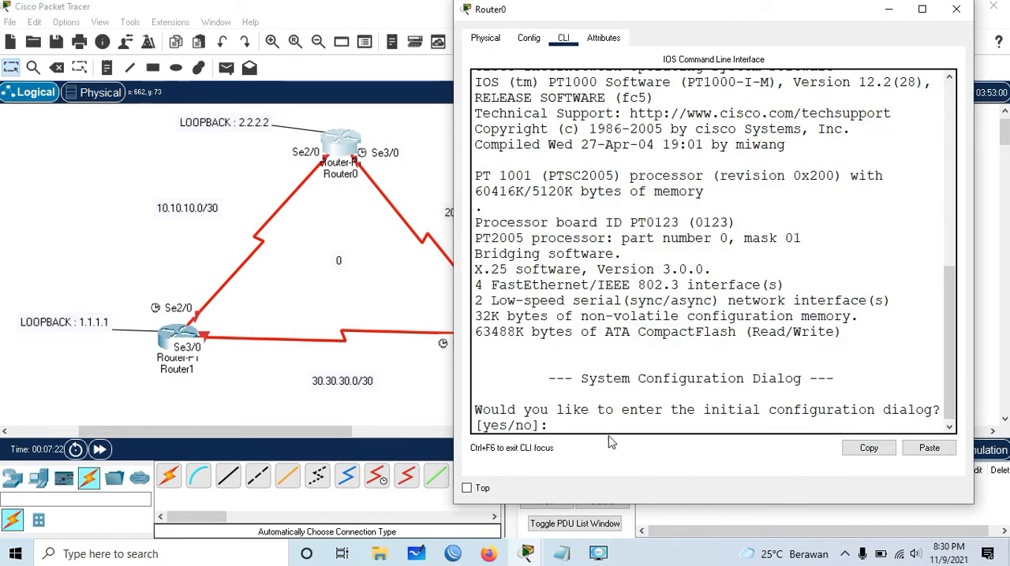
# - Decline Router0's initial configuration dialog and enter global configuration mode through privileged mode
pyautogui.write('no')
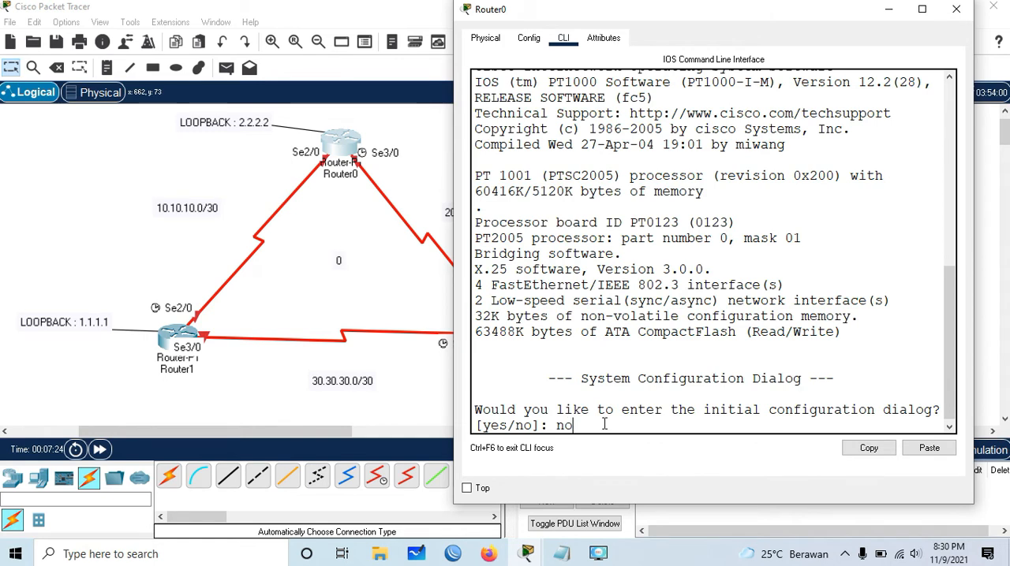
pyautogui.press('Return')
pyautogui.write('en')
pyautogui.press('Return')
pyautogui.write('conf ter')
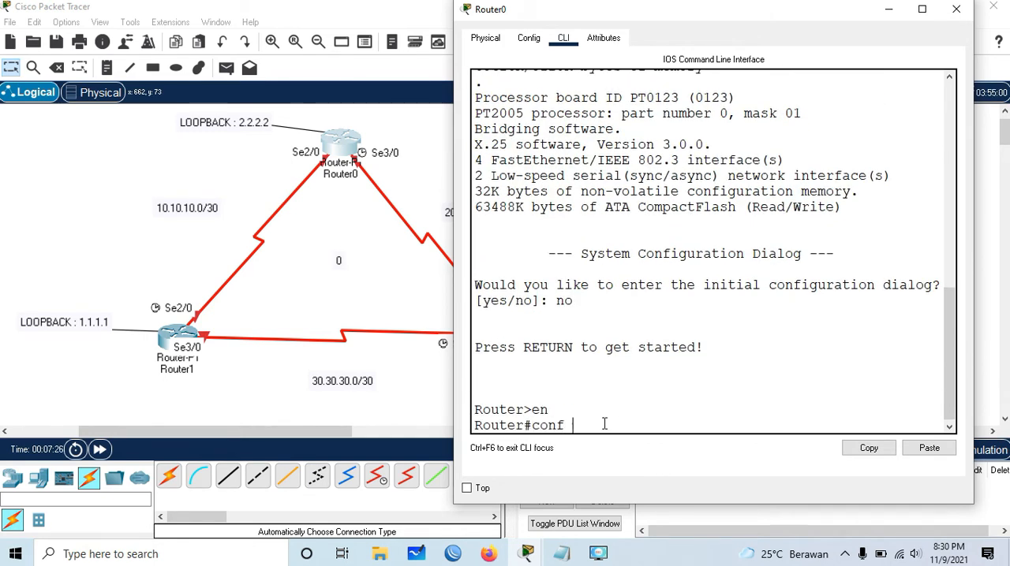
pyautogui.press('Return')
# - Assign IP address 10.10.10.2 with mask 255.255.255.252 to Router0's s2/0 interface
pyautogui.write('inter')
pyautogui.press('Tab')
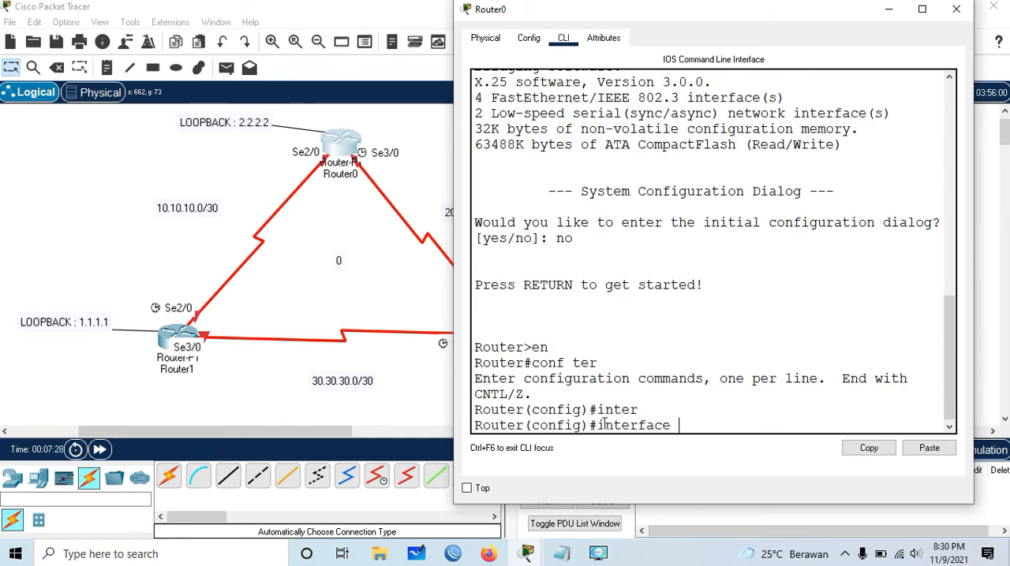
pyautogui.write('s2/0')
pyautogui.press('Return')
pyautogui.write('ip add')
pyautogui.press('Tab')
pyautogui.write('10.10.10.2')
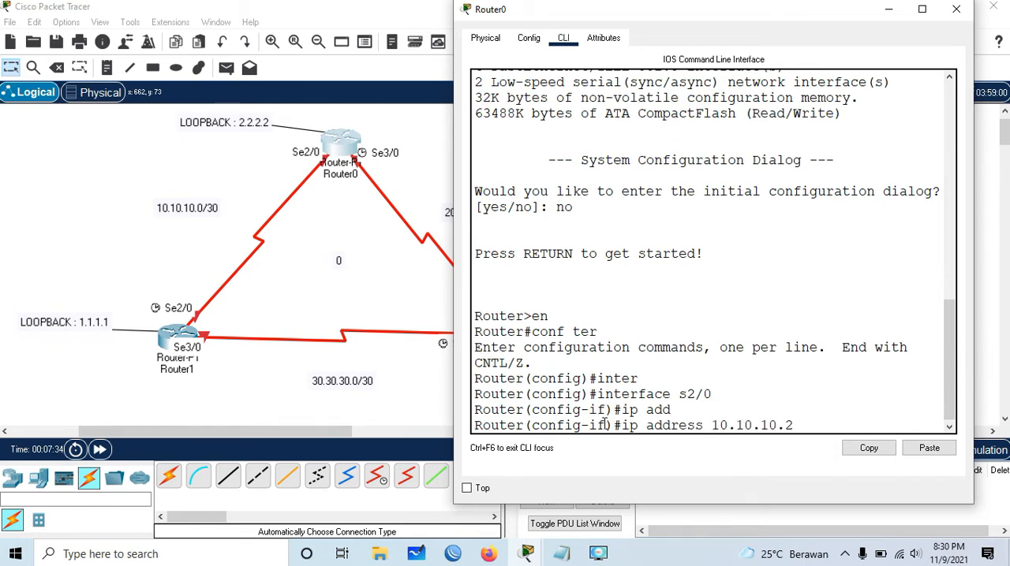
pyautogui.write(' 255.255.2')
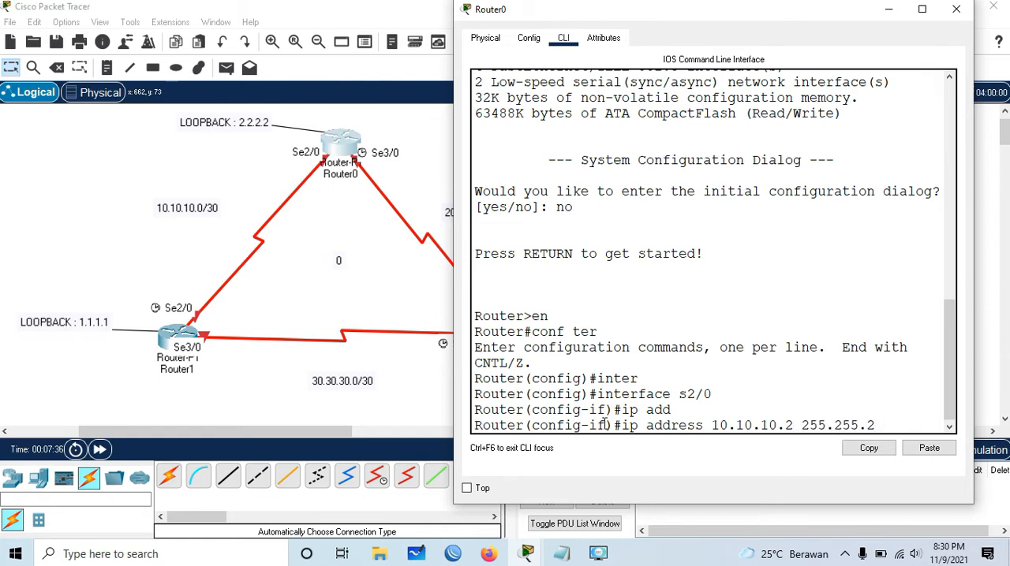
pyautogui.write('55.252')
pyautogui.press('Return')
# - Enable Router0's s2/0 interface with no shutdown and return to global configuration mode
pyautogui.write('no shu')
pyautogui.press('Tab')
pyautogui.press('Return')
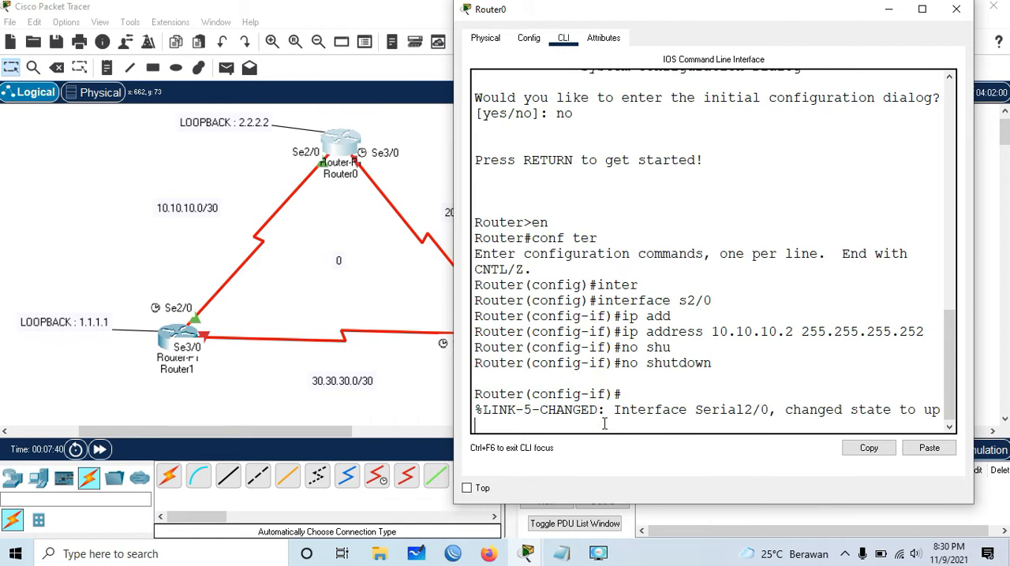
pyautogui.press('Return')
pyautogui.press('Return')
pyautogui.write('ex')
pyautogui.press('Return')
# - Assign IP address 20.20.20.1 with mask 255.255.255.252 to Router0's s3/0 interface
pyautogui.write('inter')
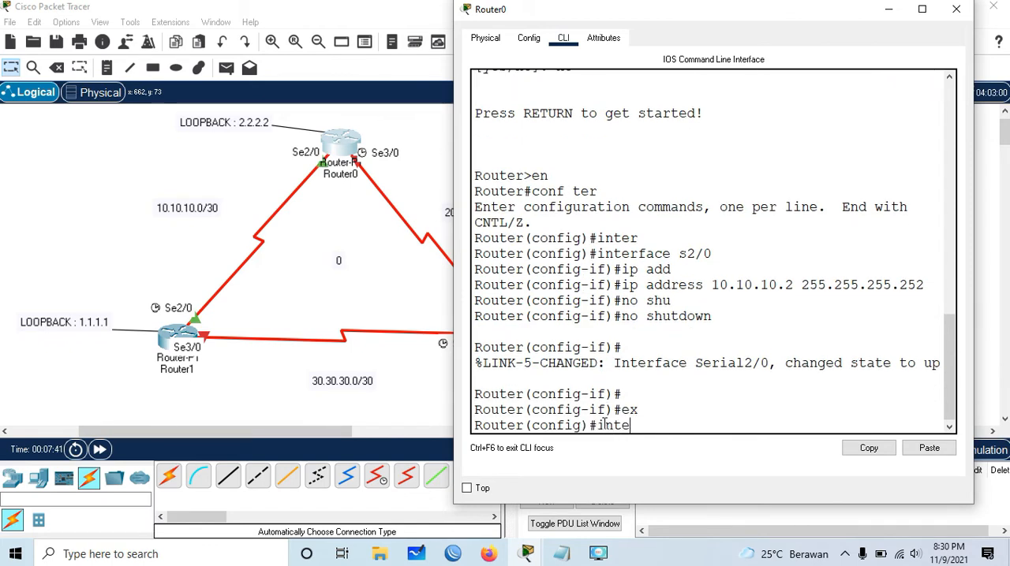
pyautogui.press('Tab')
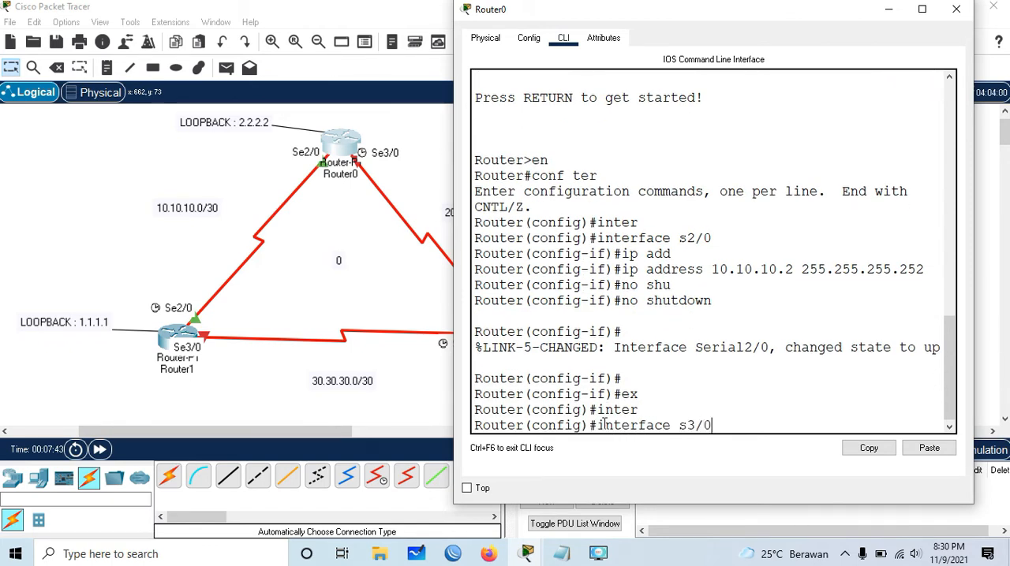
pyautogui.write('s3/0')
pyautogui.press('Return')
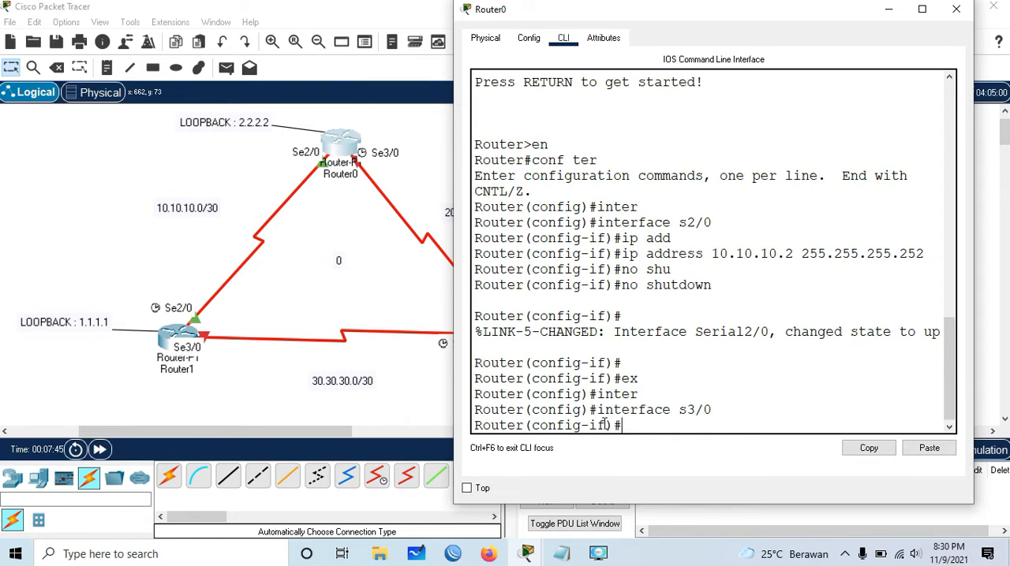
pyautogui.press('Return')
pyautogui.write('ip add')
pyautogui.press('Tab')
pyautogui.write('2020')
pyautogui.write('20.20')
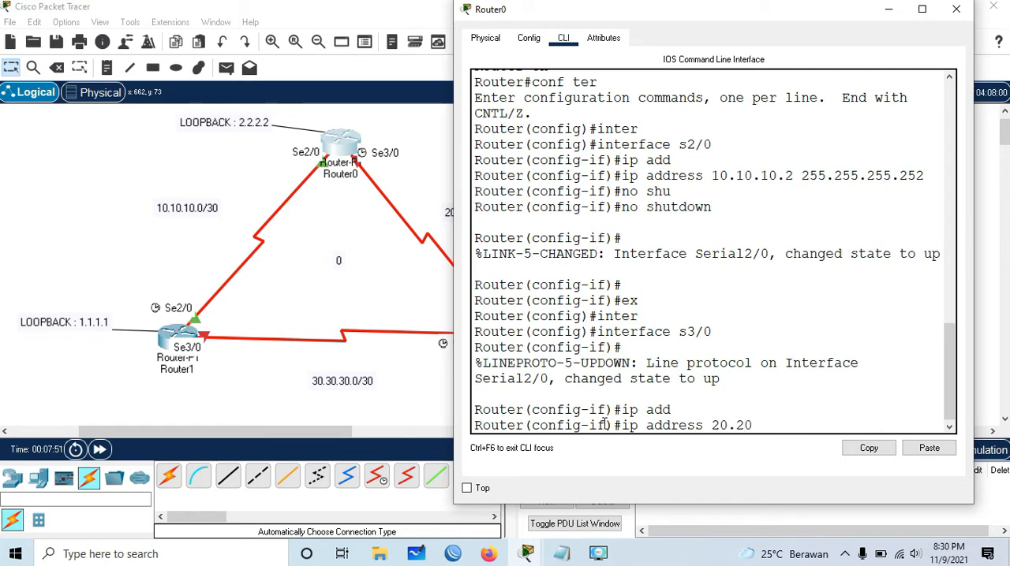
pyautogui.write('.1 255.255.255.252')
pyautogui.press('Return')
# - Enable Router0's s3/0 interface with no shutdown and return to global configuration mode
pyautogui.write('no')
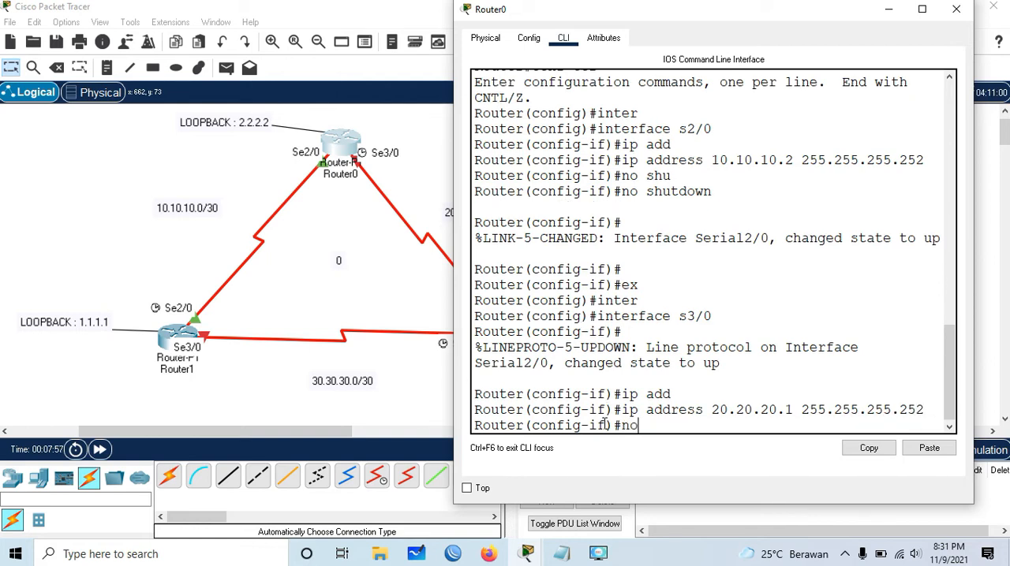
pyautogui.write(' shu')
pyautogui.press('Tab')
pyautogui.press('Return')
pyautogui.write('ex')
pyautogui.press('Return')
# - Create interface loopback 0 on Router0 and enter its configuration mode
pyautogui.write('inter')
pyautogui.press('Tab')
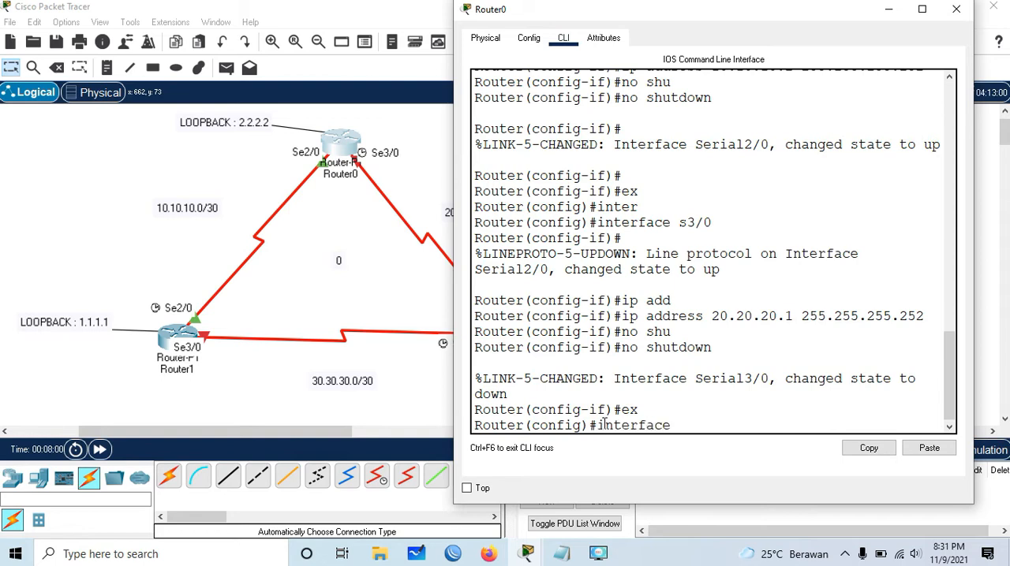
pyautogui.write('loo')
pyautogui.press('Tab')
pyautogui.write('0')
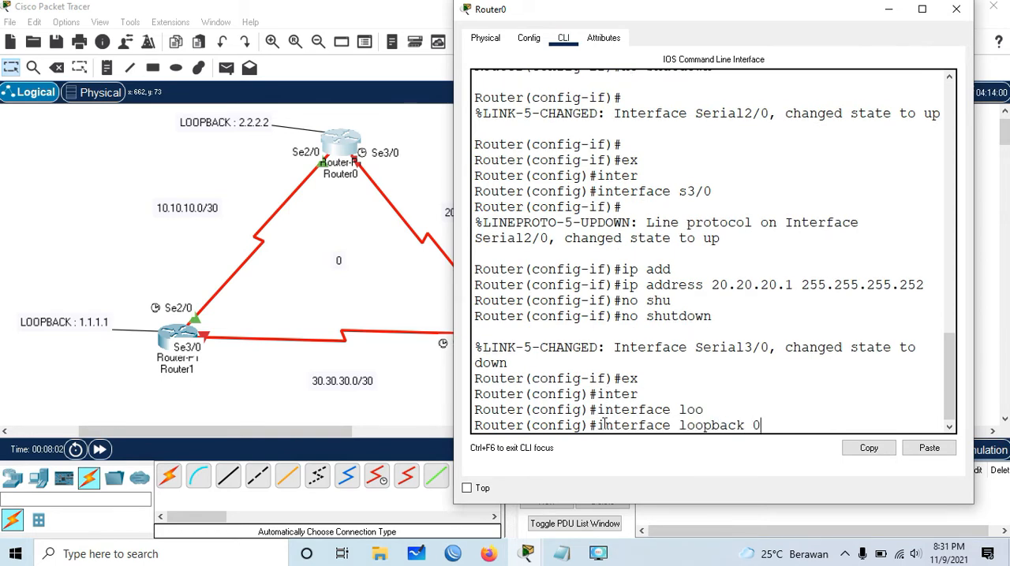
pyautogui.press('Return')
pyautogui.press('Return')
# - Assign IP address 2.2.2.2 with mask 255.255.255.255 to Router0's loopback 0 and exit to global configuration mode
pyautogui.write('ip add')
pyautogui.press('Tab')
pyautogui.write('2.')
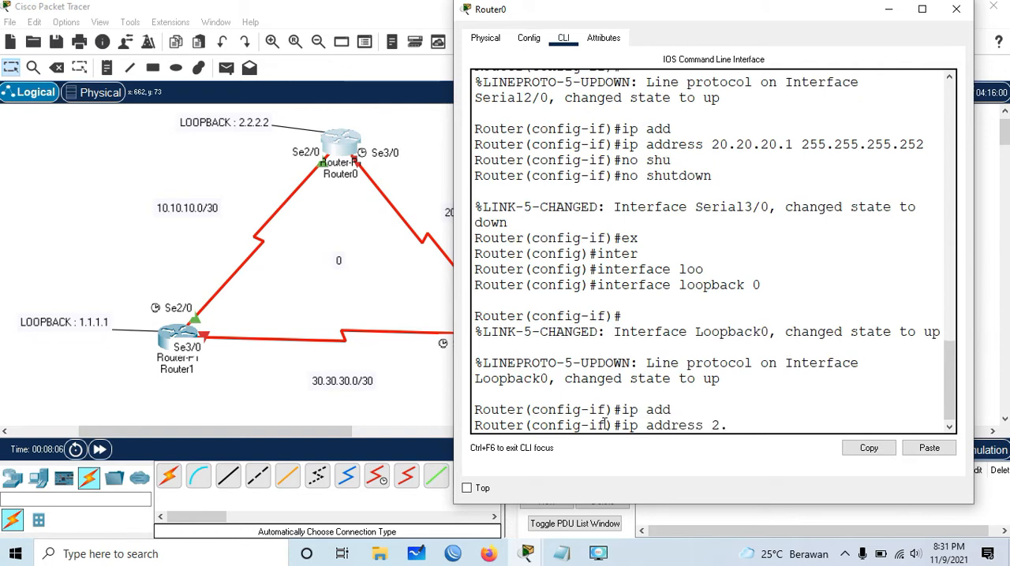
pyautogui.write('2.2.2 255.255.255.255')
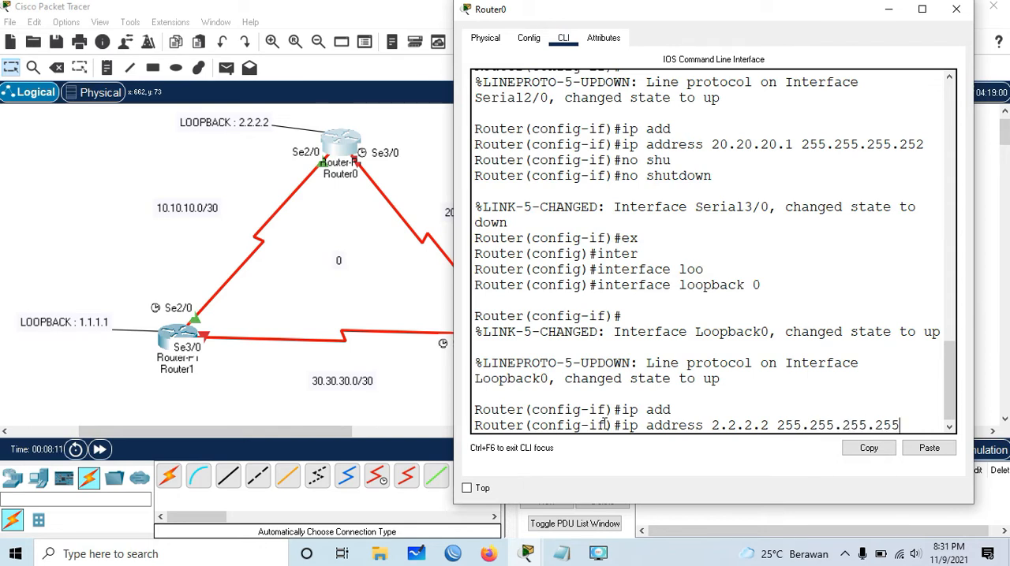
pyautogui.press('Return')
pyautogui.write('ex')
pyautogui.press('Return')
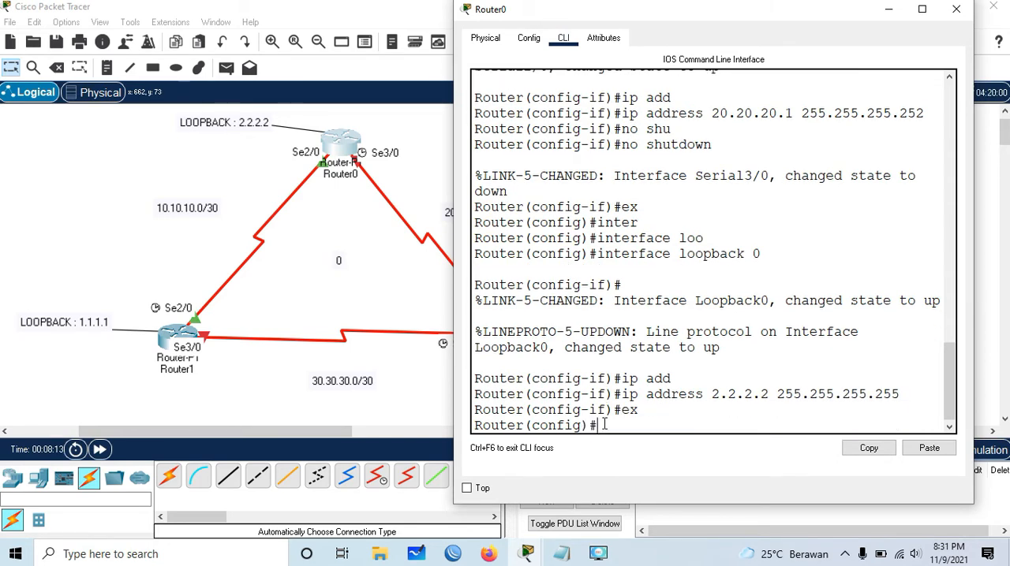
# - Put Router0's window away and open Router2's command-line interface beside the topology diagram
pyautogui.click(889, 10)
pyautogui.click(510, 336)
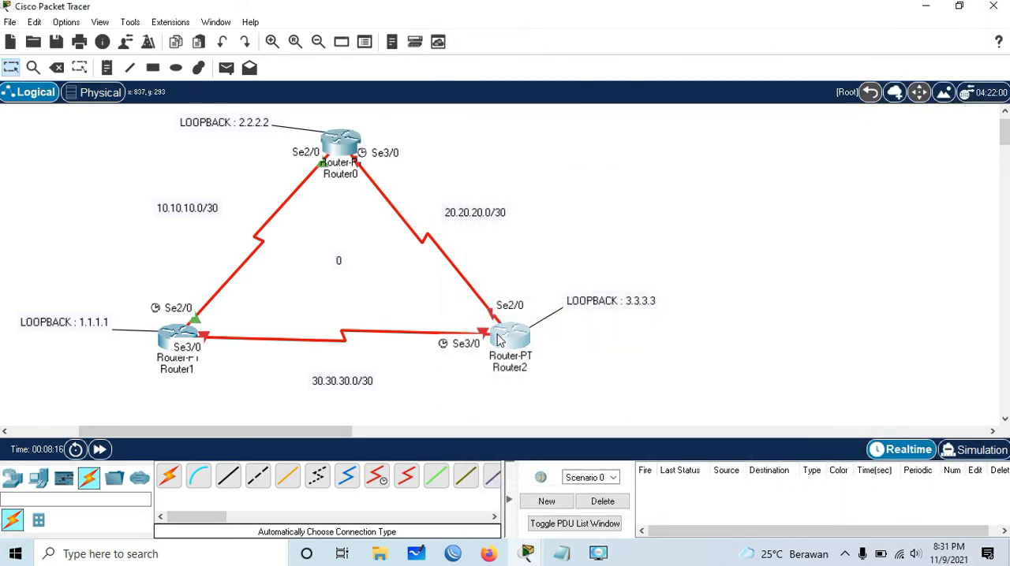
pyautogui.moveTo(541, 30); pyautogui.dragTo(813, 24)
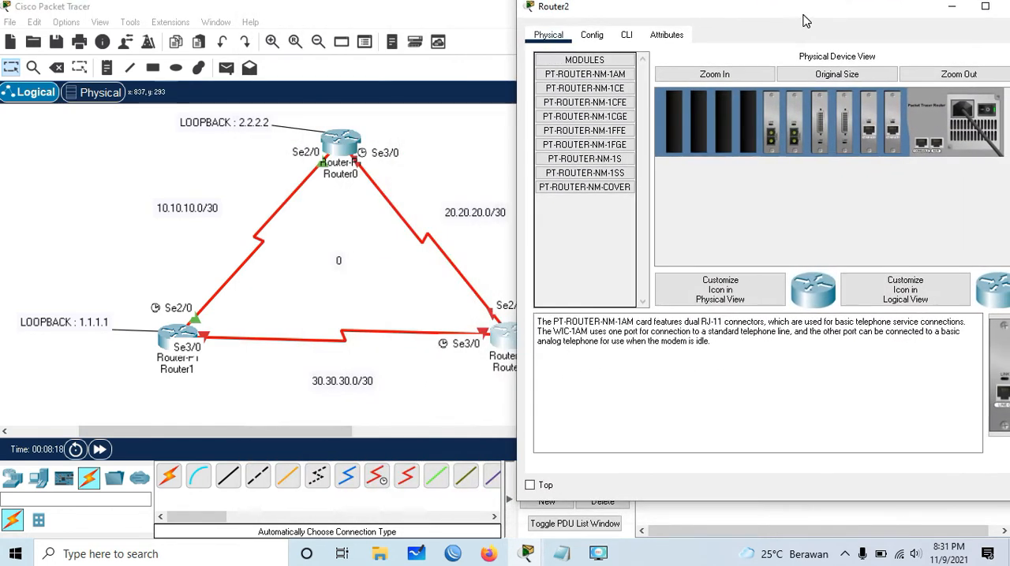
pyautogui.click(627, 38)
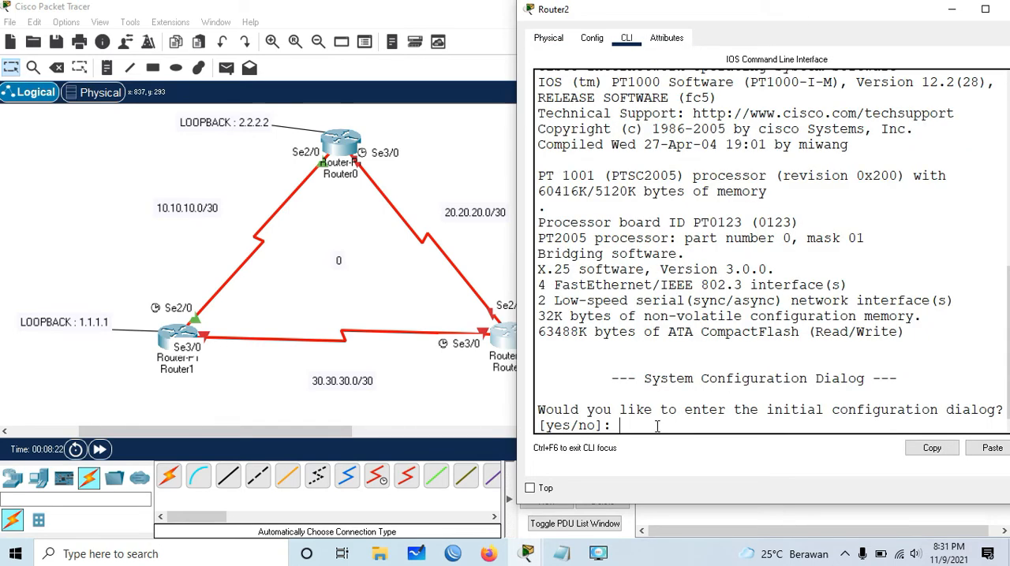
# - Decline Router2's initial configuration dialog and enter global configuration mode through privileged mode
pyautogui.write('no')
pyautogui.press('Return')
pyautogui.press('Return')
pyautogui.press('Return')
pyautogui.write('en')
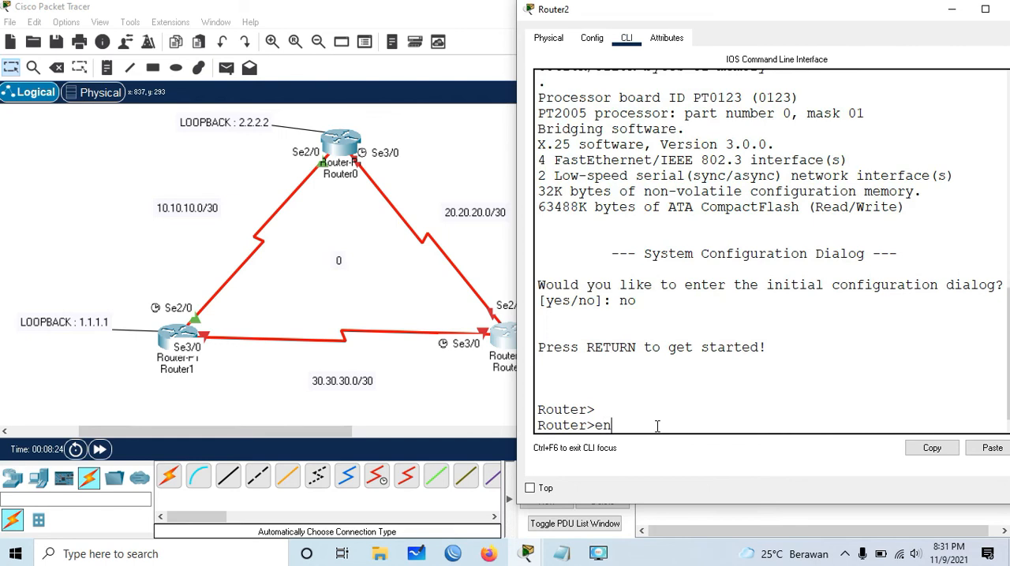
pyautogui.press('Return')
pyautogui.write('conf ter')
pyautogui.press('Return')
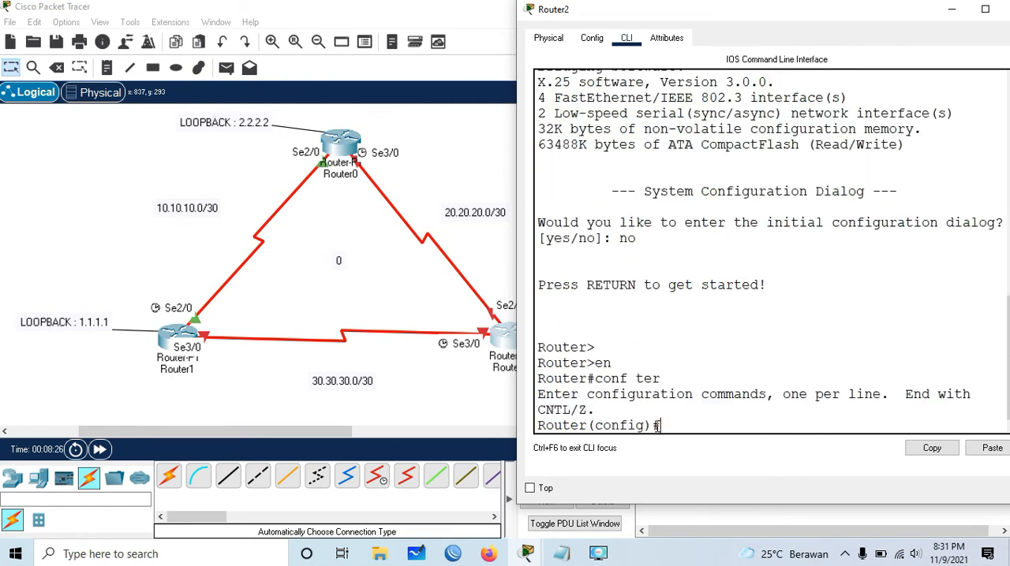
# - Assign IP address 20.20.20.2 with mask 255.255.255.252 to Router2's s2/0 interface
pyautogui.write('inter')
pyautogui.press('Tab')
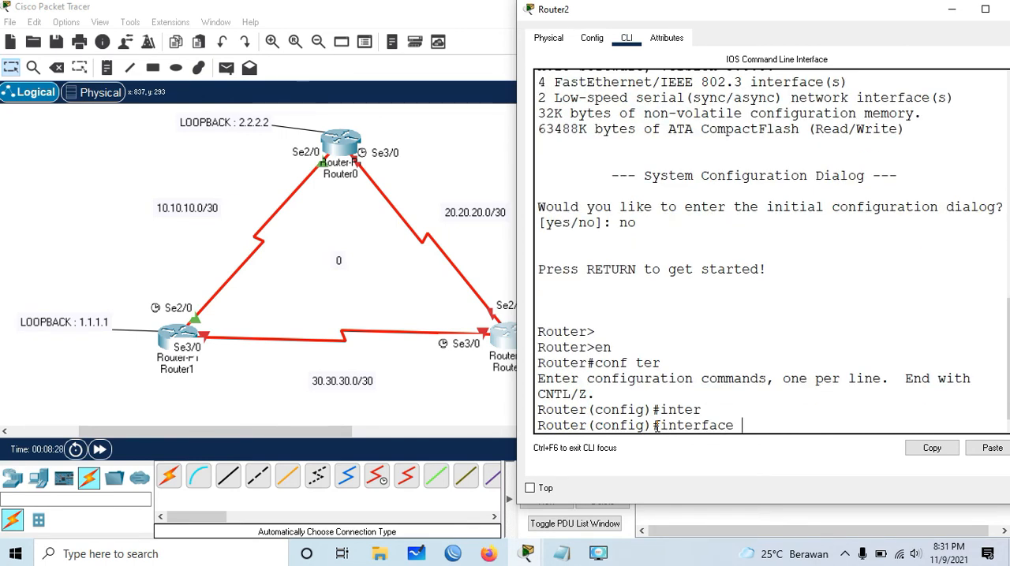
pyautogui.write('s2/0')
pyautogui.press('Return')
pyautogui.write('ip add')
pyautogui.press('Tab')
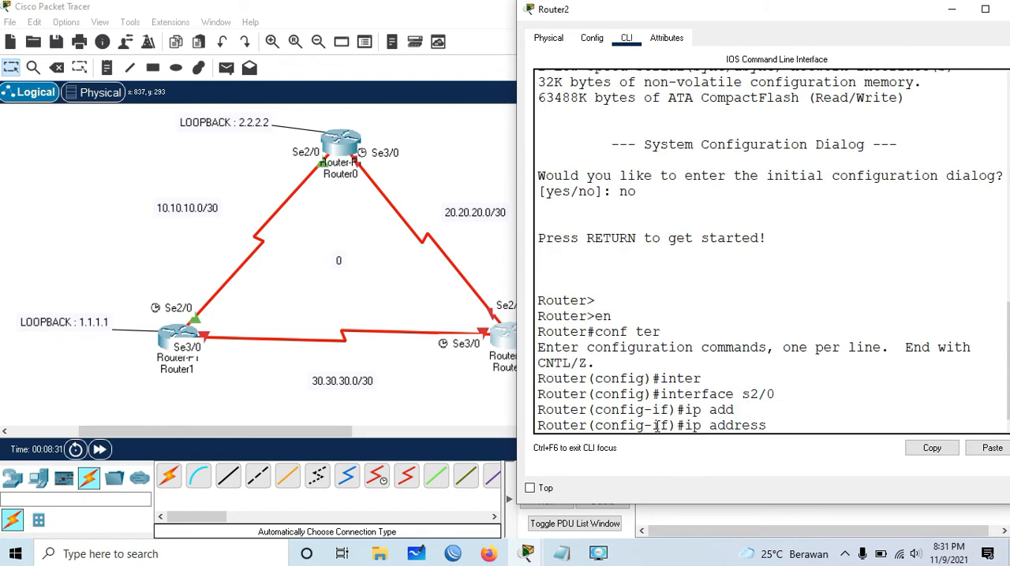
pyautogui.write('2020')
pyautogui.write('.20.20.2')
pyautogui.write(' 255.2')
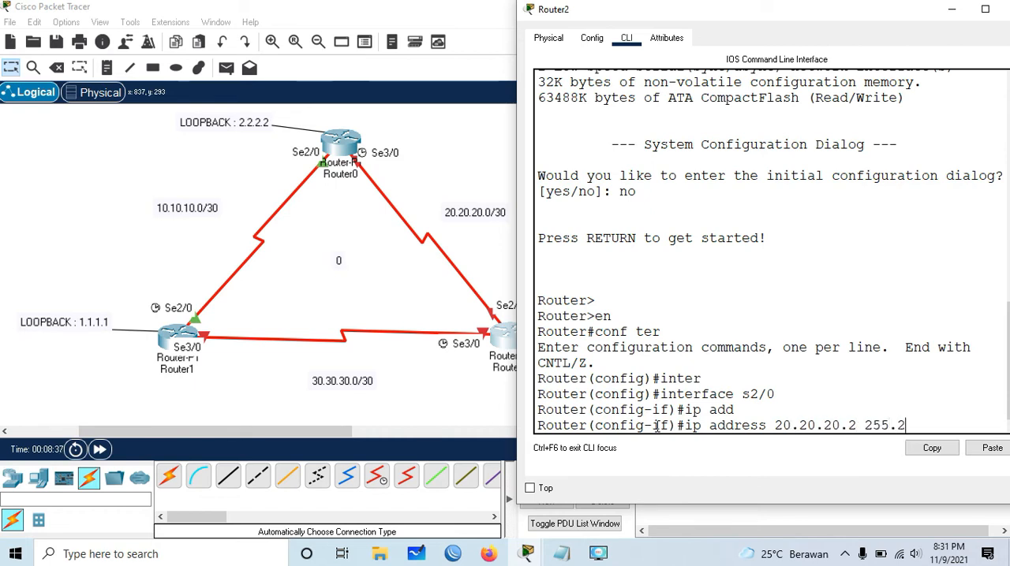
pyautogui.write('55.255.252')
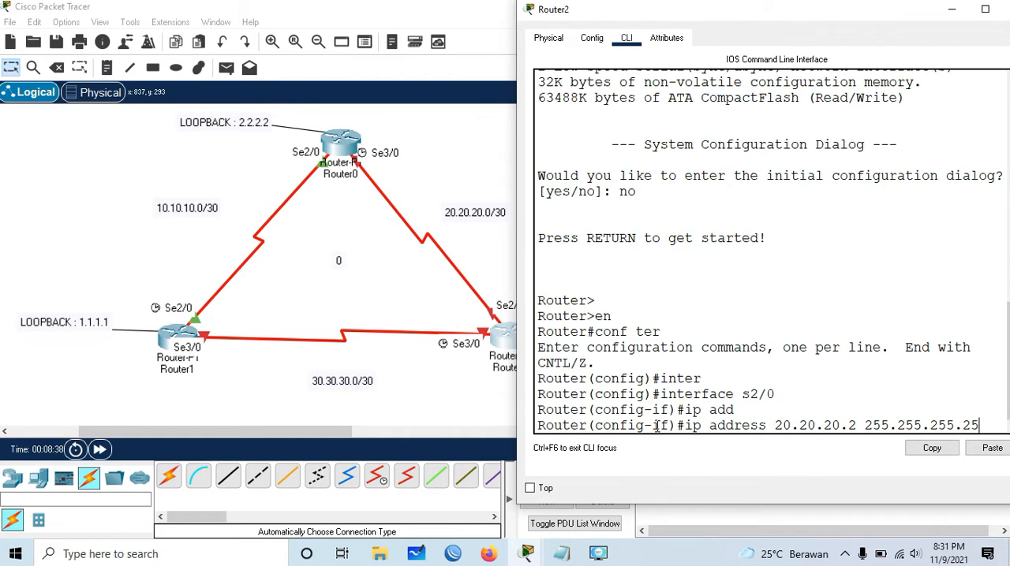
pyautogui.press('Return')
# - Enable Router2's s2/0 interface with no shutdown and return to global configuration mode
pyautogui.write('nfig-if)#no shutdown')
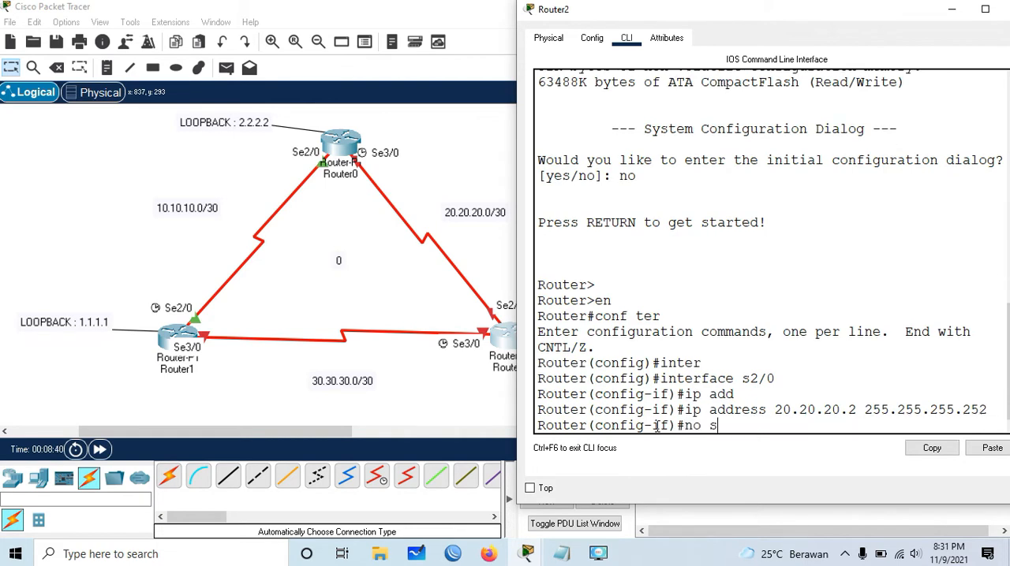
pyautogui.press('Tab')
pyautogui.press('Return')
pyautogui.write('ex')
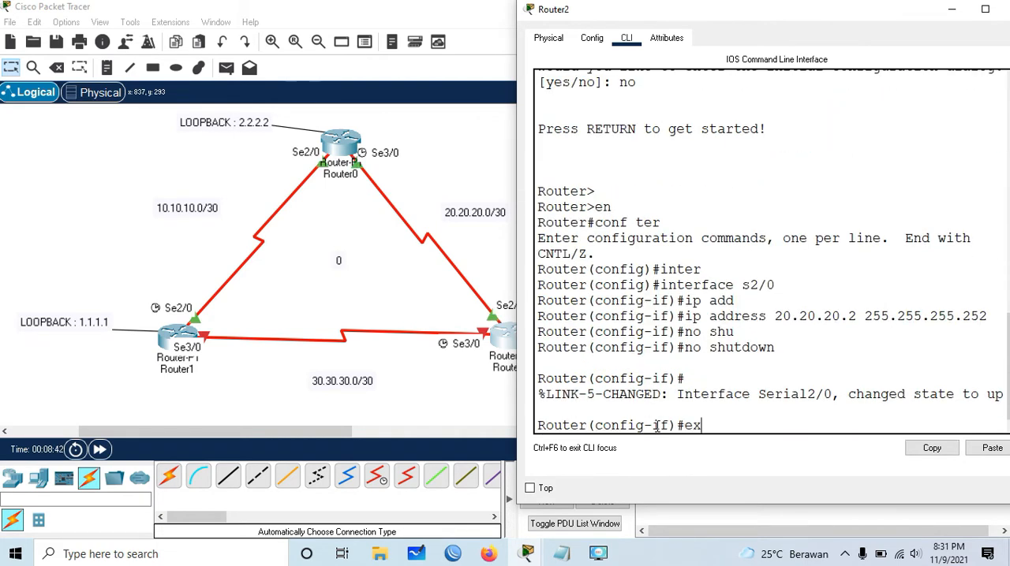
pyautogui.press('Return')
pyautogui.press('Return')
# - Assign IP address 30.30.30.2 with mask 255.255.255.252 to Router2's s3/0 interface
pyautogui.write('interface s3/0')
pyautogui.press('Tab')
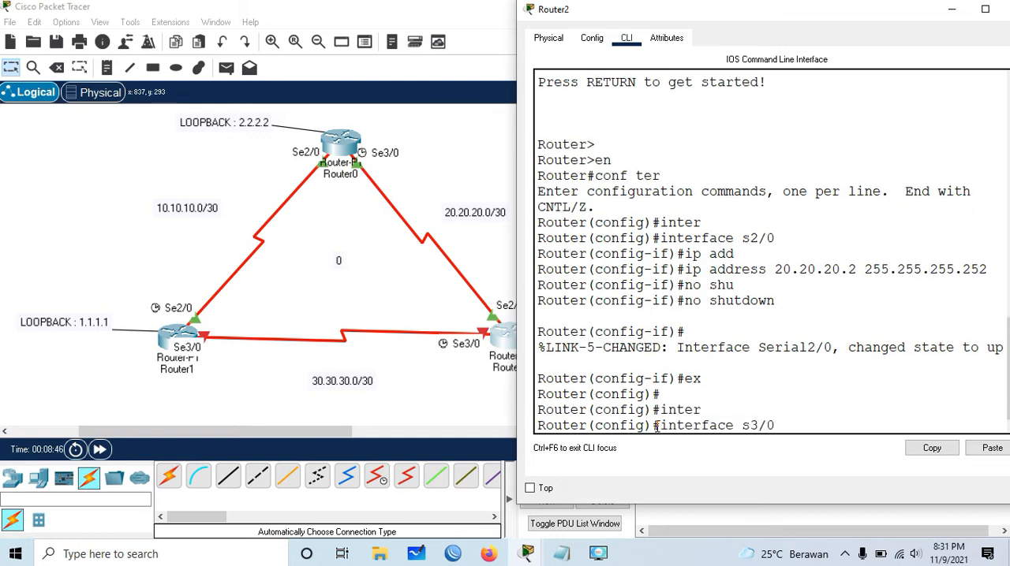
pyautogui.write('s3/0')
pyautogui.press('Return')
pyautogui.write('ip add')
pyautogui.press('Tab')
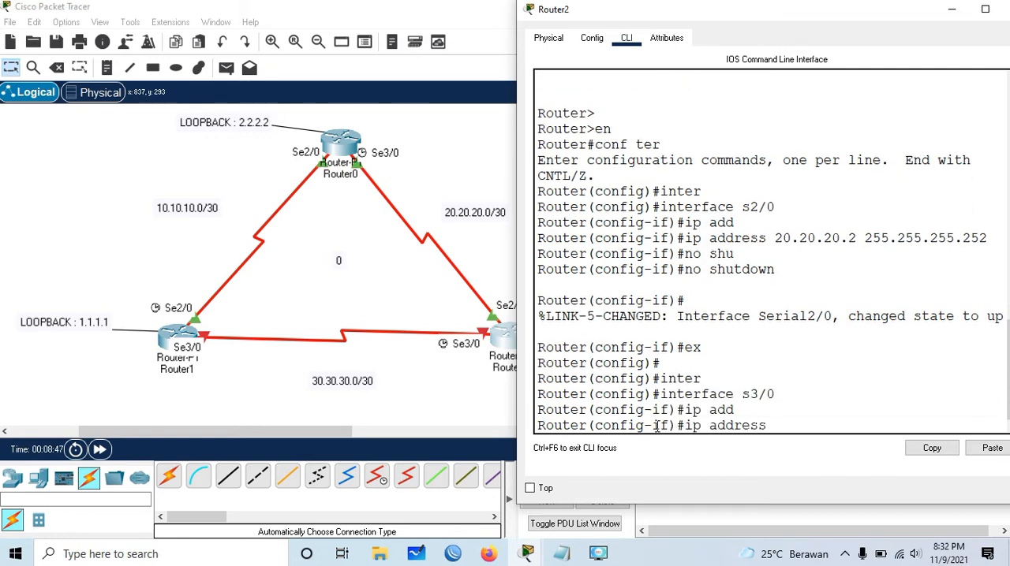
pyautogui.write('20')
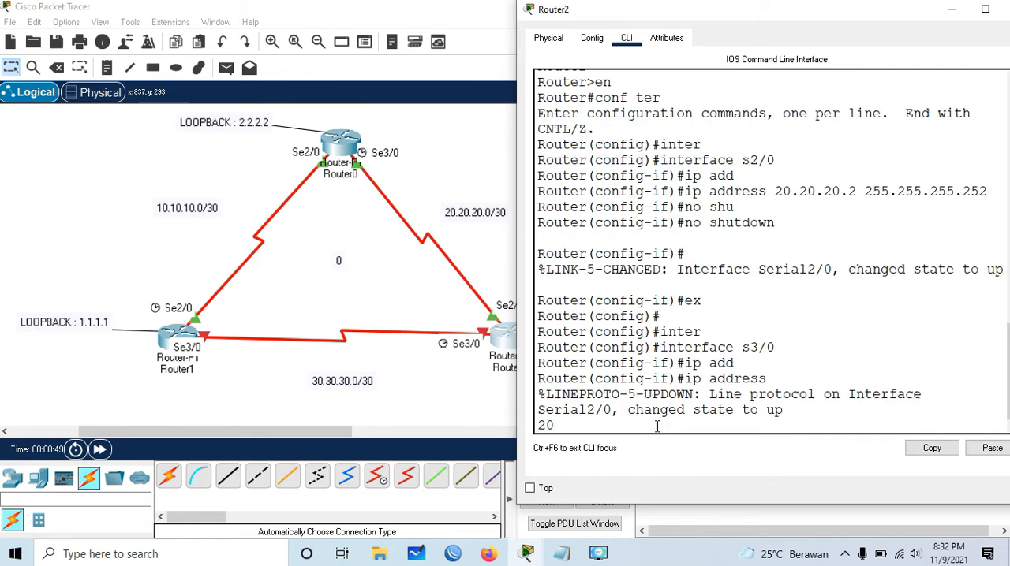
pyautogui.press('BackSpace')
pyautogui.press('BackSpace')
pyautogui.write('30.30.30.2 255.255.255.252')
pyautogui.press('Return')
# - Enable Router2's s3/0 interface with no shutdown
pyautogui.write('no shu')
pyautogui.press('Tab')
pyautogui.press('Return')
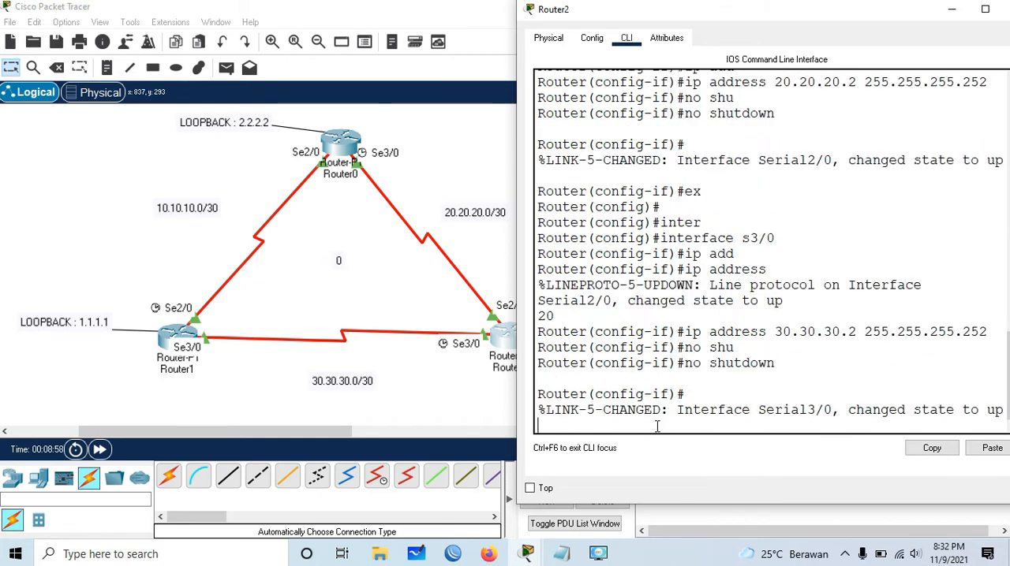
# - Exit Router2's s3/0 configuration and create the loopback 0 interface
pyautogui.press('Return')
pyautogui.write('ex')
pyautogui.press('Return')
pyautogui.write('inter')
pyautogui.press('Tab')
pyautogui.write('lo')
pyautogui.press('Tab')
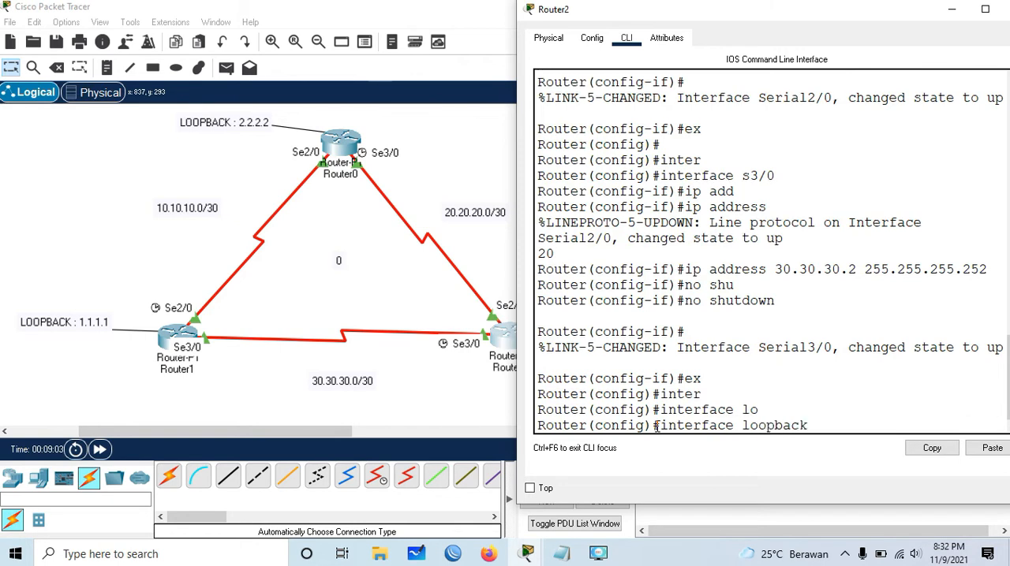
pyautogui.write('0')
pyautogui.press('Return')
pyautogui.press('Return')
# - Assign IP address 3.3.3.3 with mask 255.255.255.255 to Router2's loopback 0 and return to global configuration mode
pyautogui.write('ip add')
pyautogui.press('Tab')
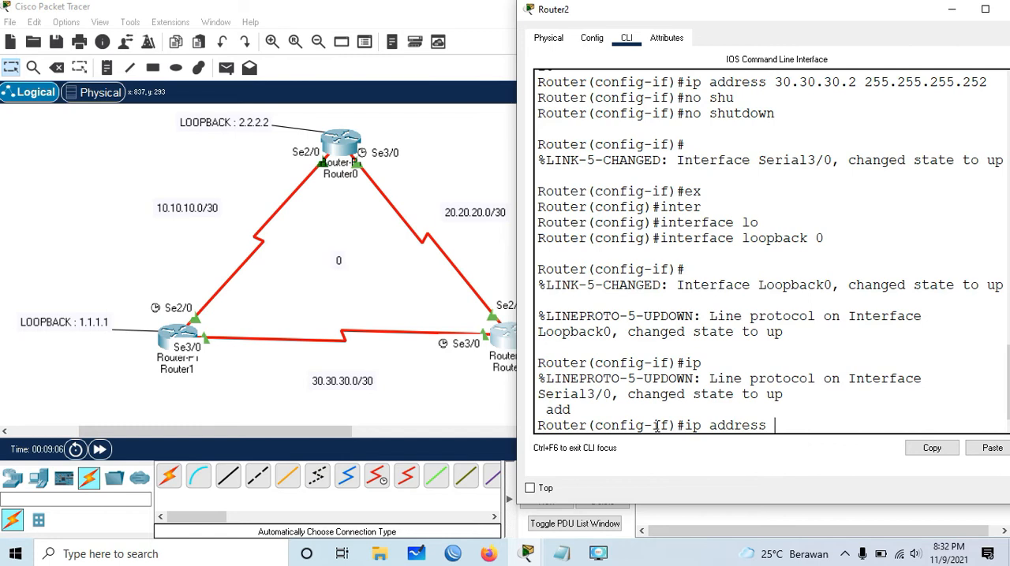
pyautogui.write('303')
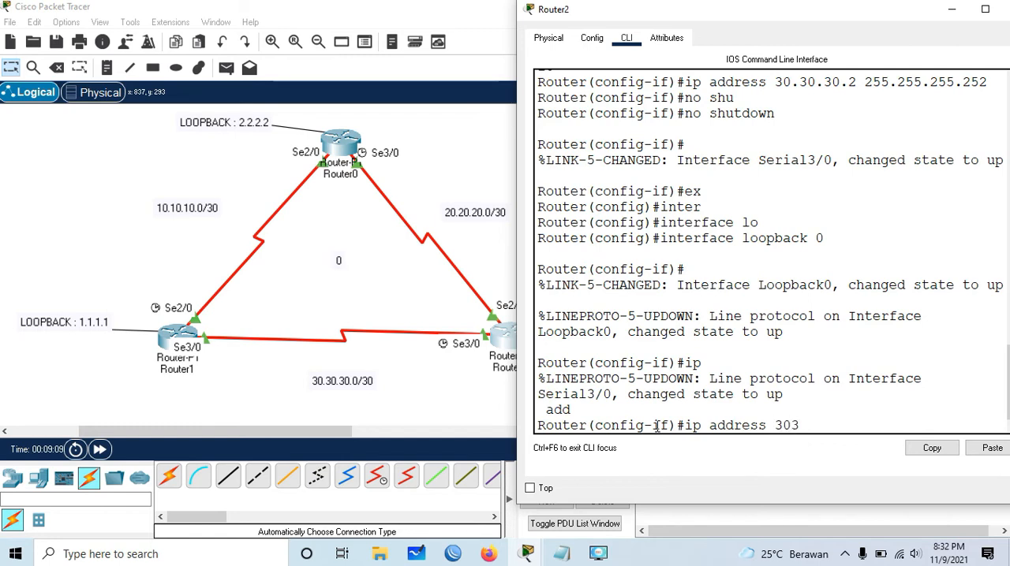
pyautogui.press('BackSpace')
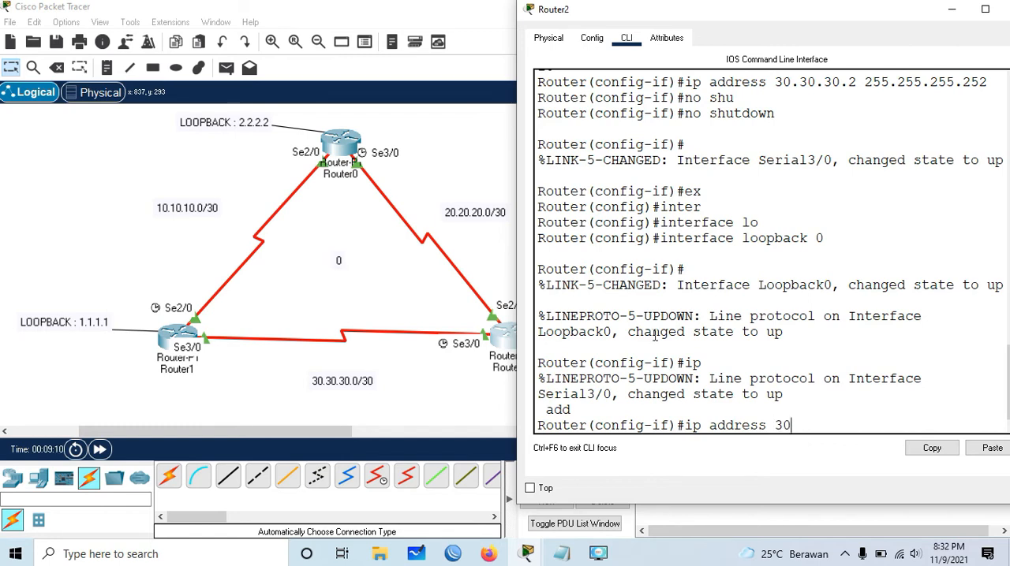
pyautogui.moveTo(664, 18); pyautogui.dragTo(718, 37)
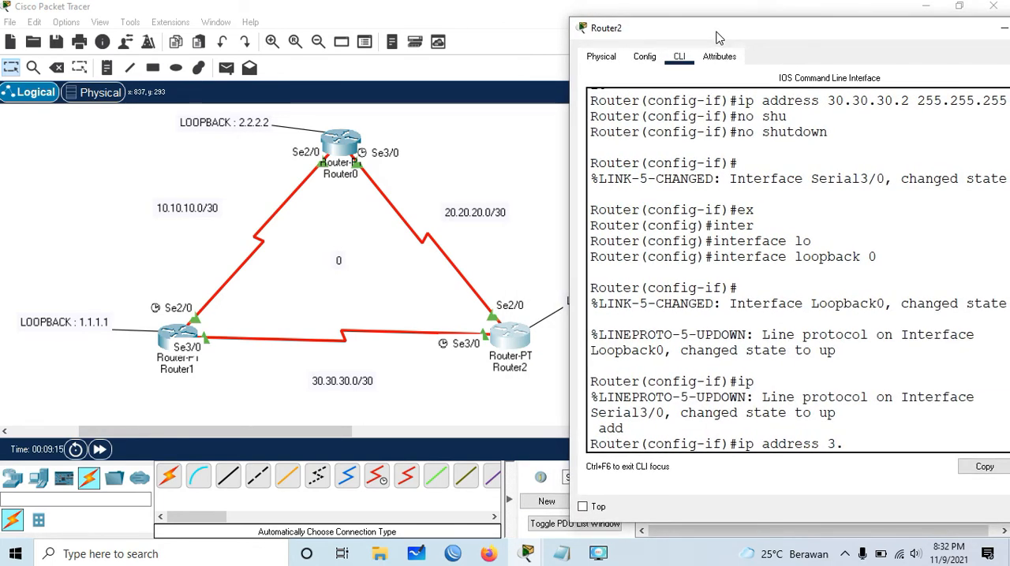
pyautogui.write('3.3.3 255.255.255.255')
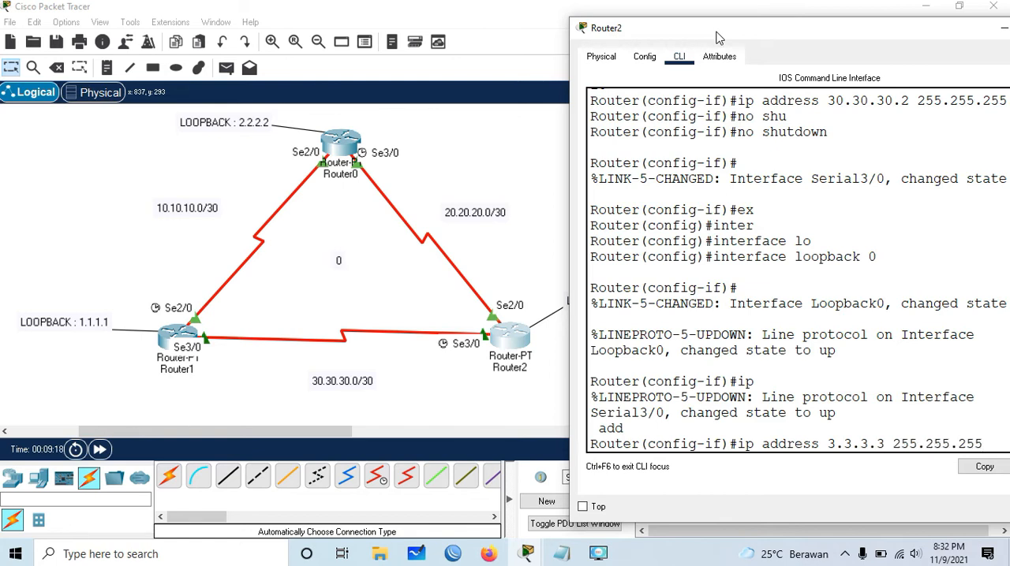
pyautogui.press('Return')
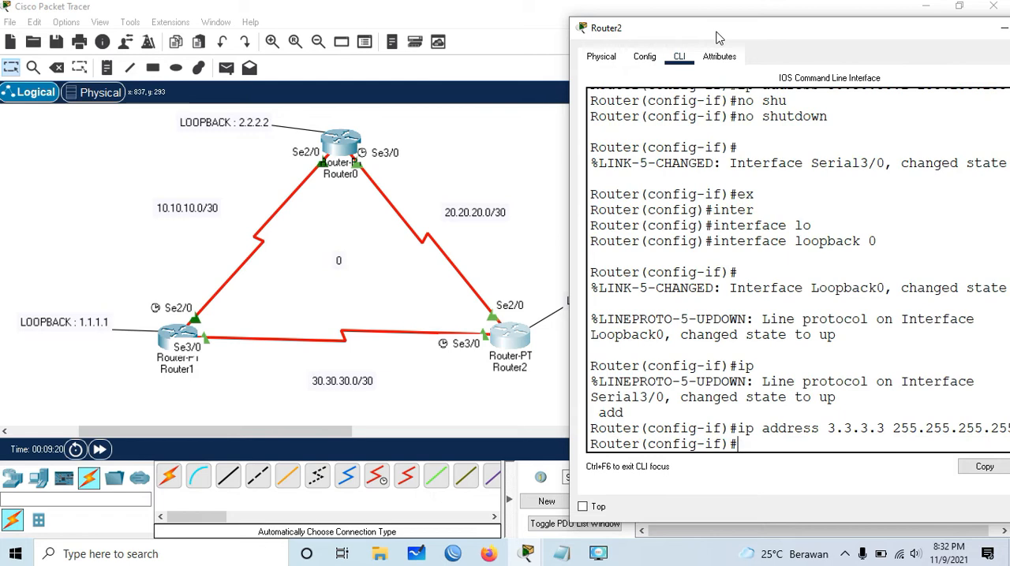
pyautogui.write('ex')
pyautogui.press('Return')
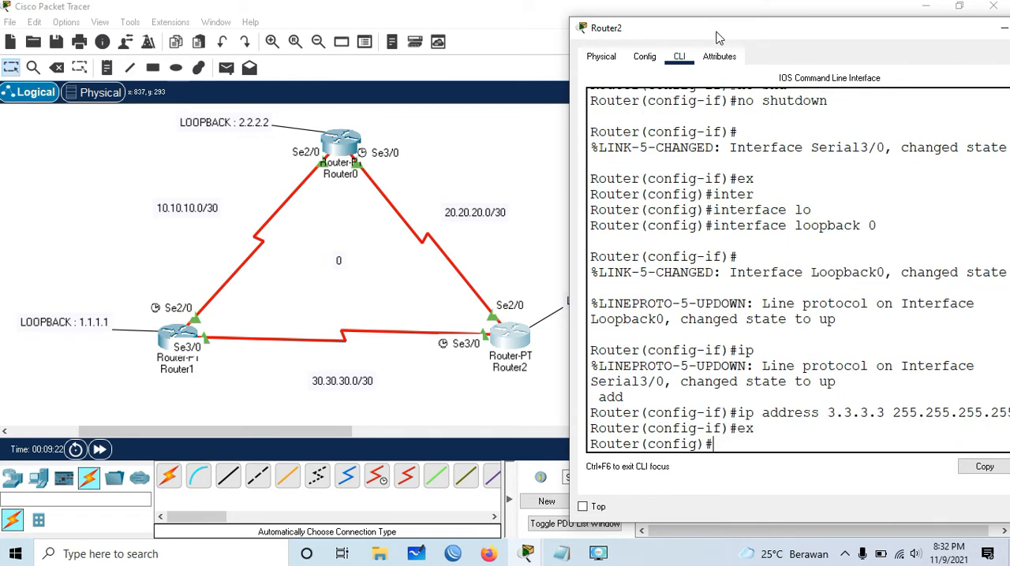
# - Minimize Router2's configuration window to reveal the whole topology
pyautogui.moveTo(716, 33); pyautogui.dragTo(640, 27)
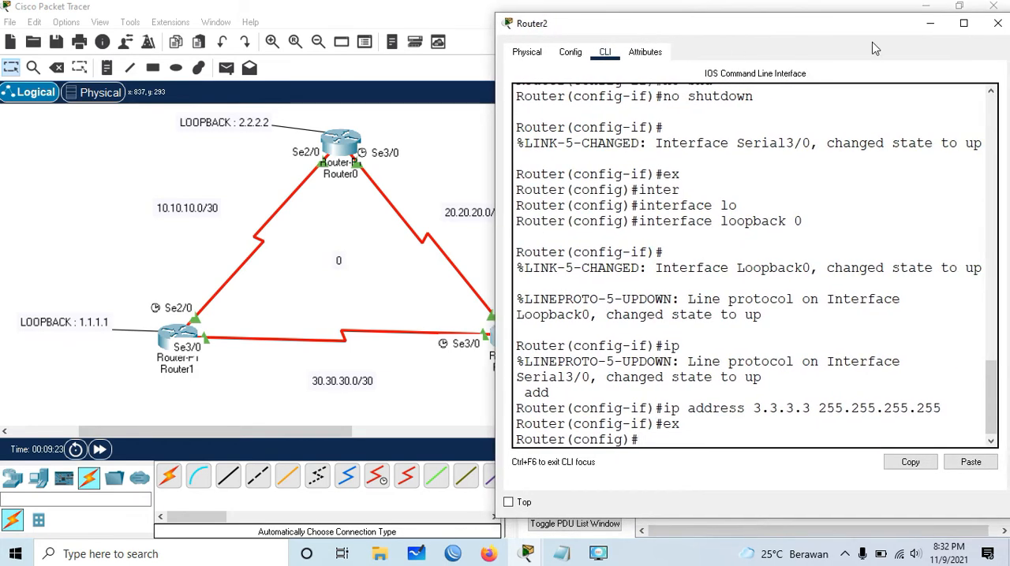
pyautogui.click(932, 24)
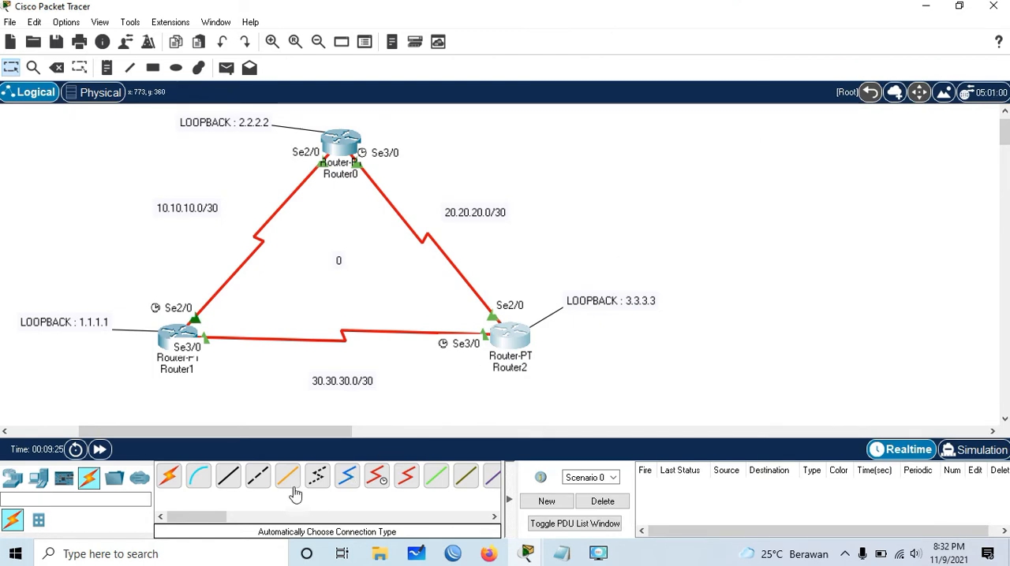
pyautogui.moveTo(316, 434); pyautogui.dragTo(287, 442)
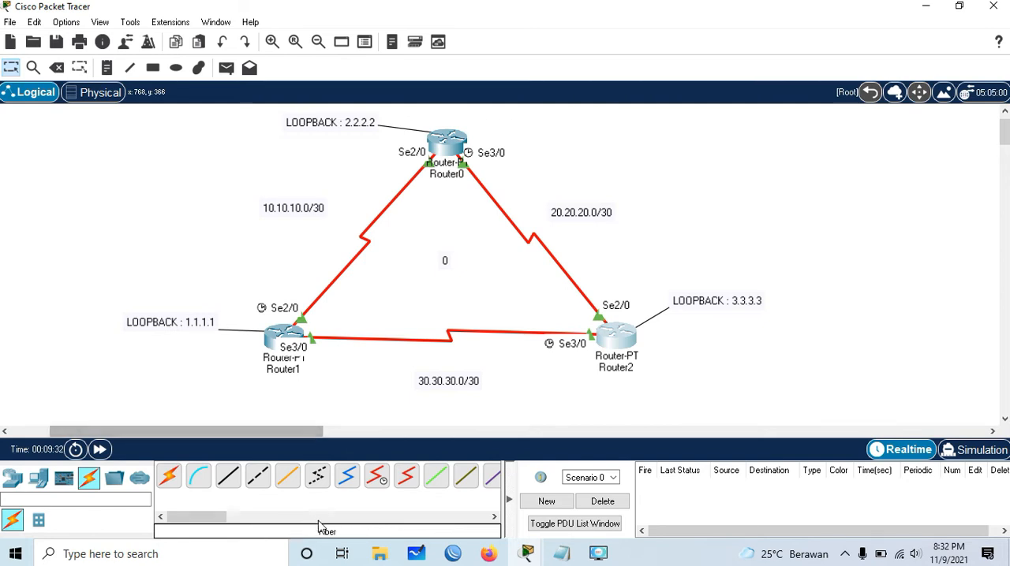
# - Switch to Notepad and write the OSPF syntax note "router ospf (process id) 1-65535"
pyautogui.click(560, 554)
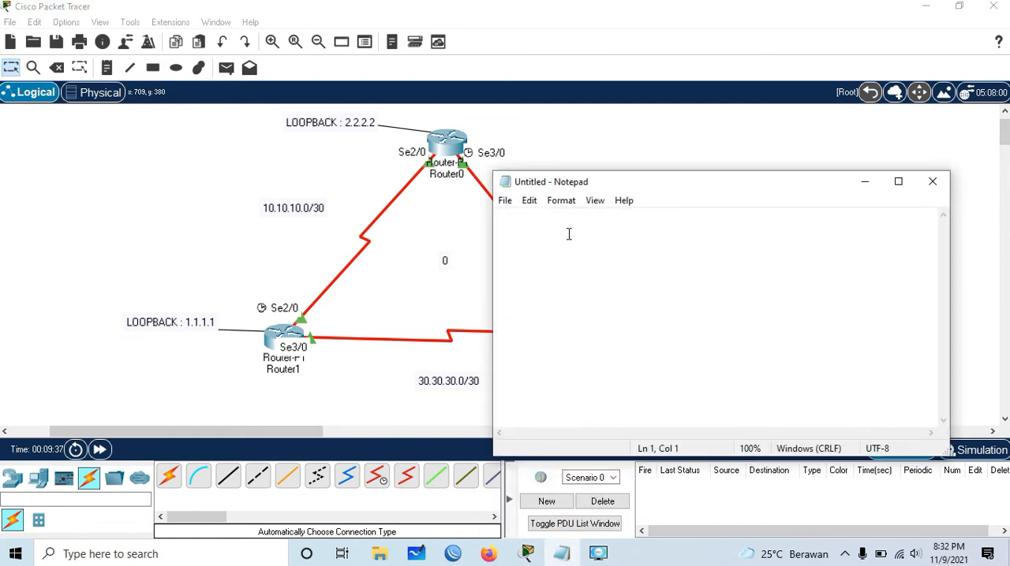
pyautogui.write('router os')
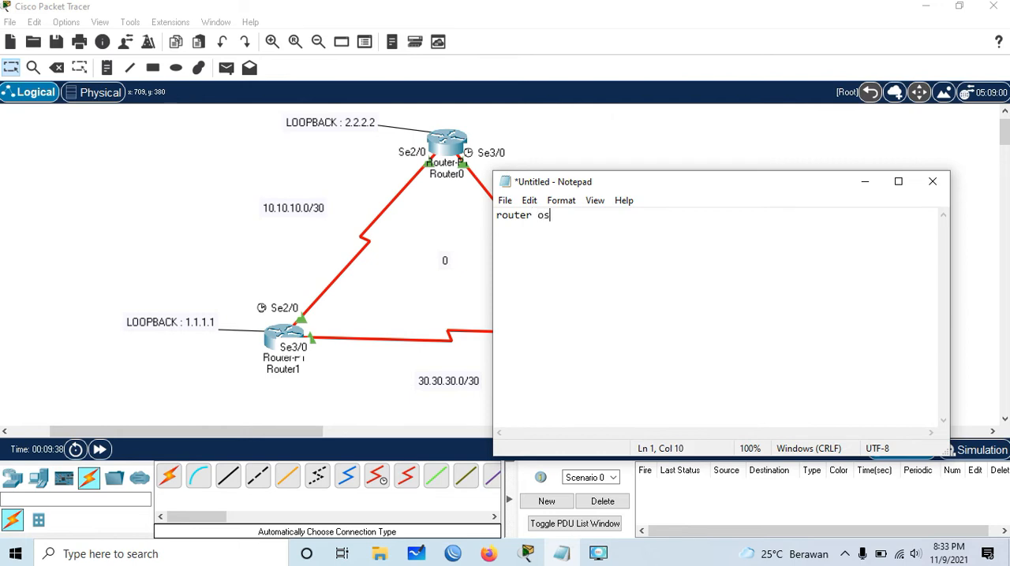
pyautogui.write('pf')
pyautogui.write('cess id')
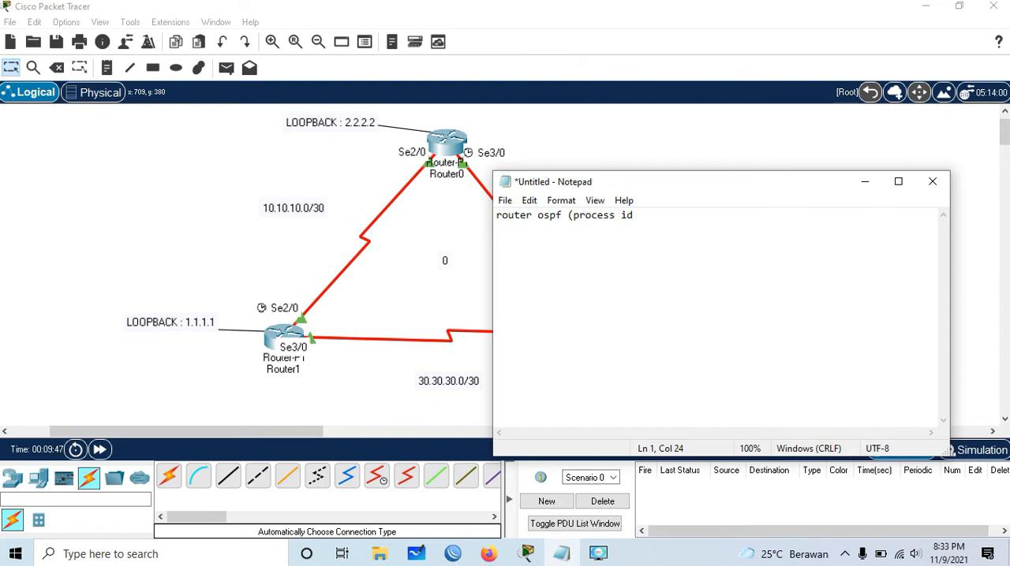
pyautogui.write(') 1-65535')
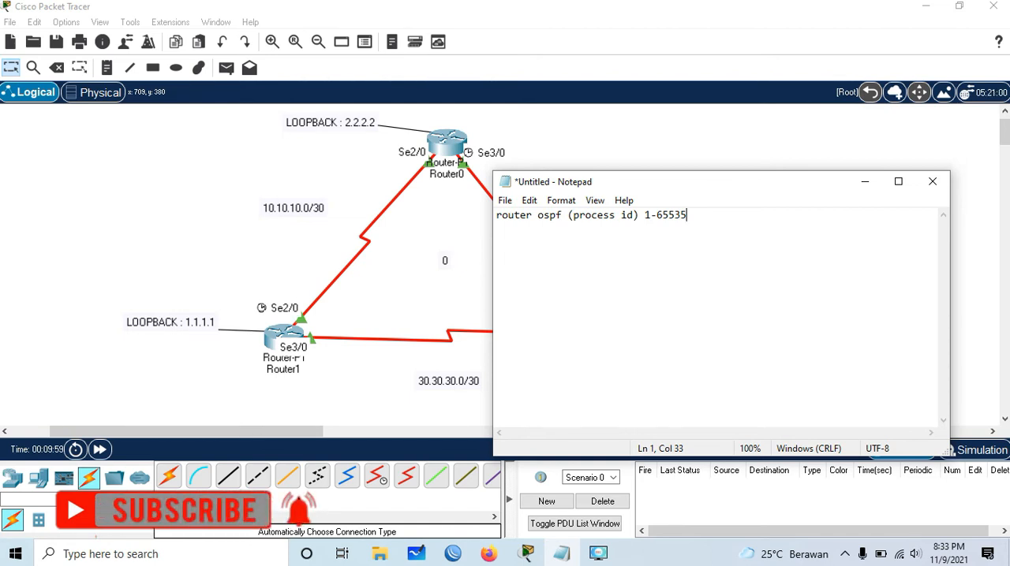
pyautogui.hotkey('ctrl', '+')
pyautogui.hotkey('ctrl', '+')
pyautogui.hotkey('ctrl', '+')
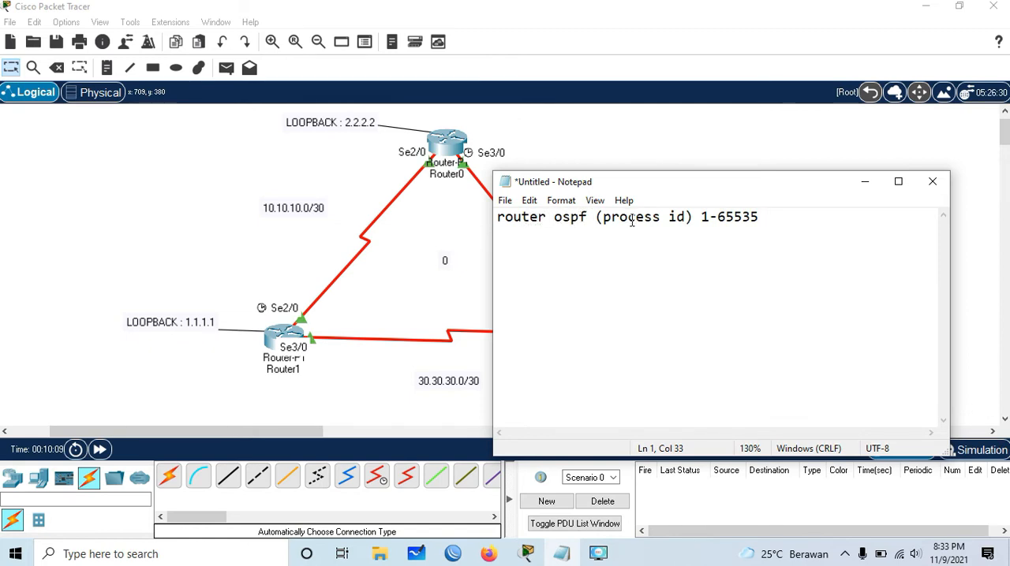
# - Add the second syntax line "network (network ip) wildcard area (area id)" to the note
pyautogui.press('Return')
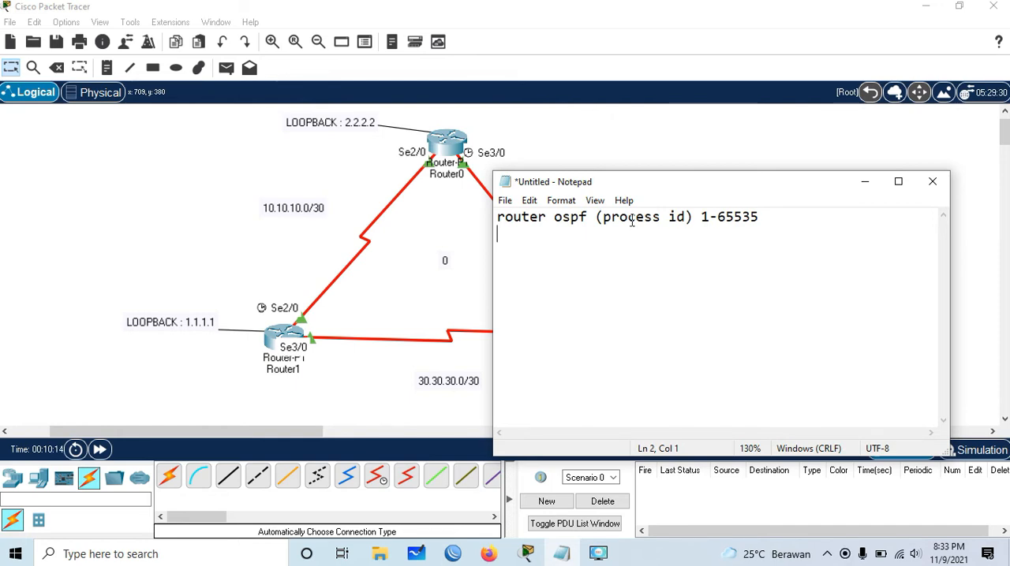
pyautogui.write('networ')
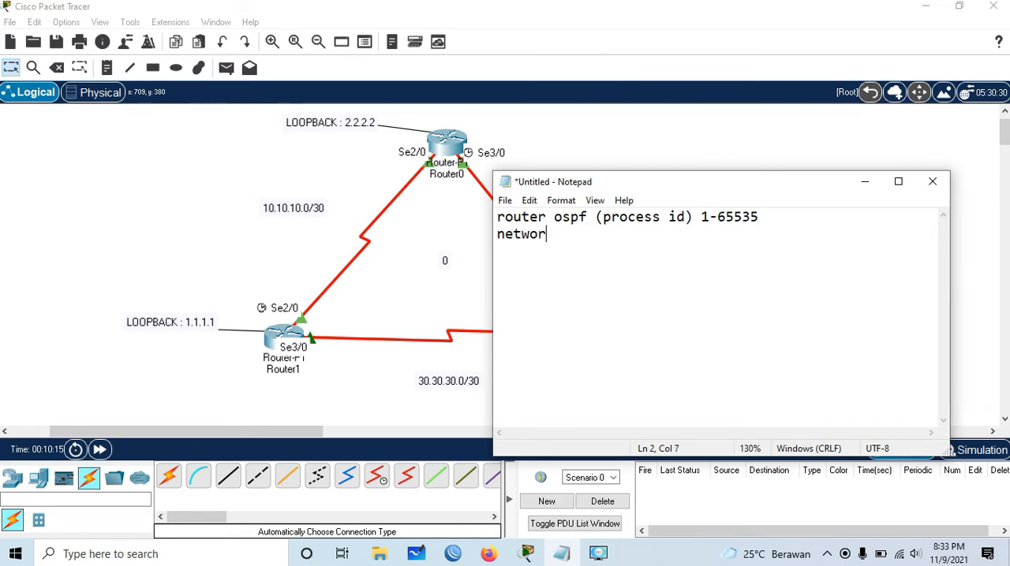
pyautogui.write('k (')
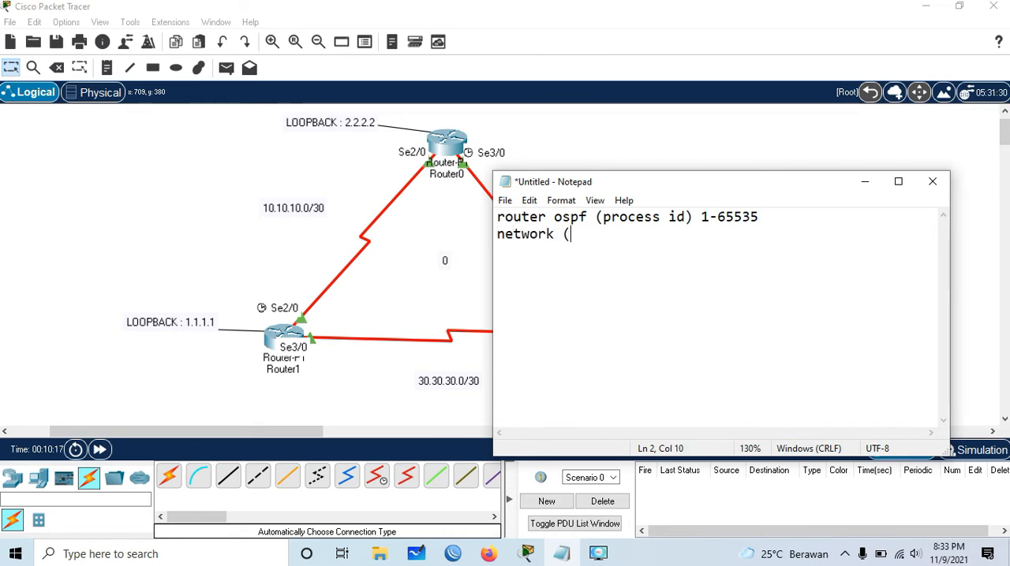
pyautogui.write('network ip)')
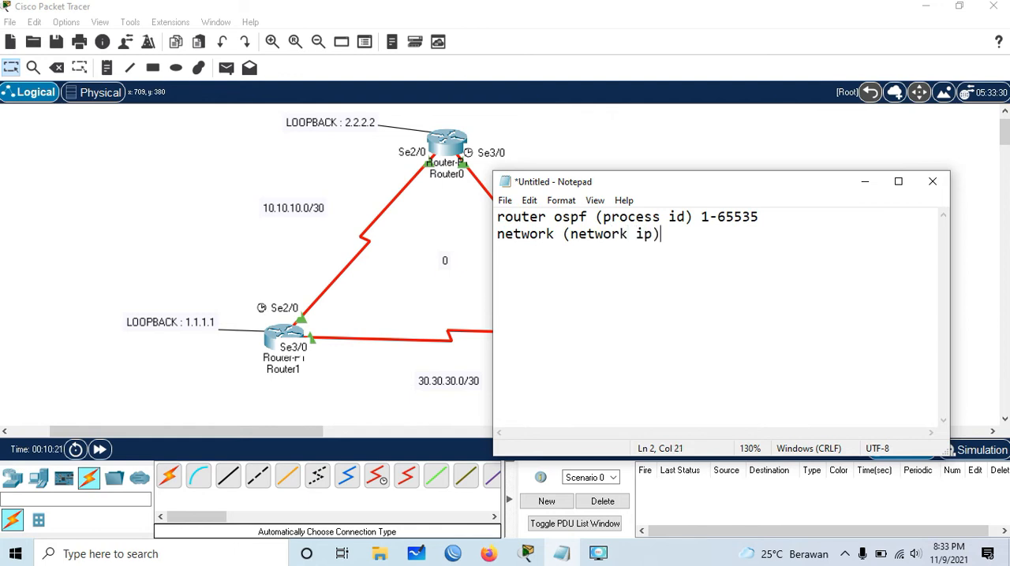
pyautogui.write(' wildcard')
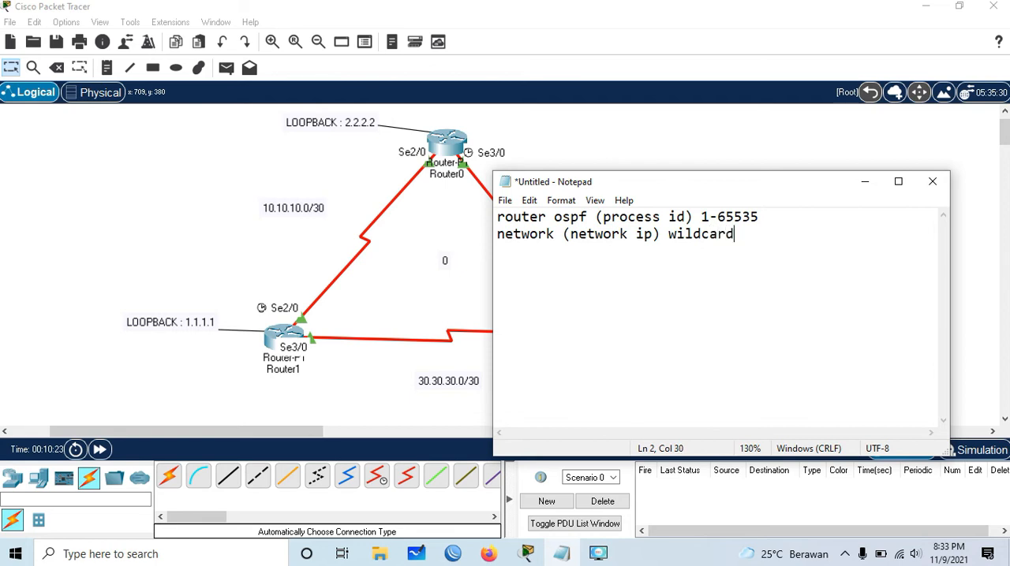
pyautogui.write(' area (area i')
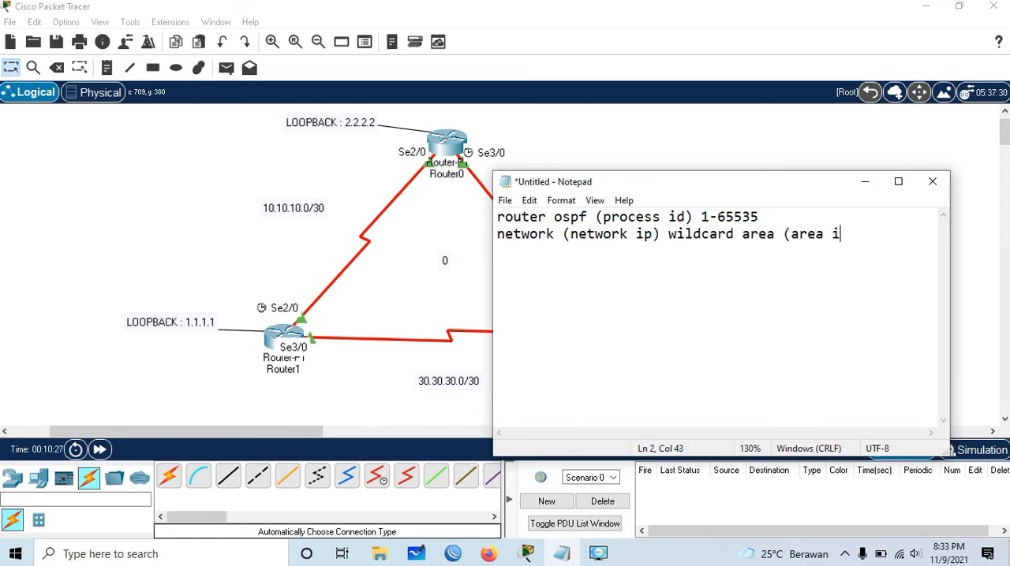
pyautogui.write('d)')
pyautogui.moveTo(669, 235); pyautogui.dragTo(734, 234)
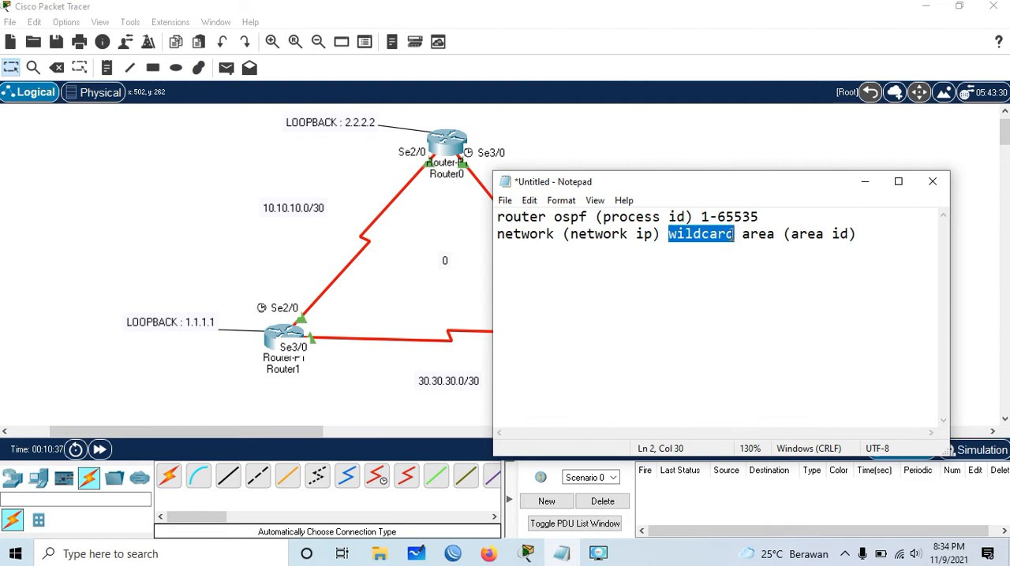
pyautogui.click(735, 234)
# - Add the example mask line "/24 = 255.255.255.0" below the syntax lines, separated by a blank line
pyautogui.click(864, 234)
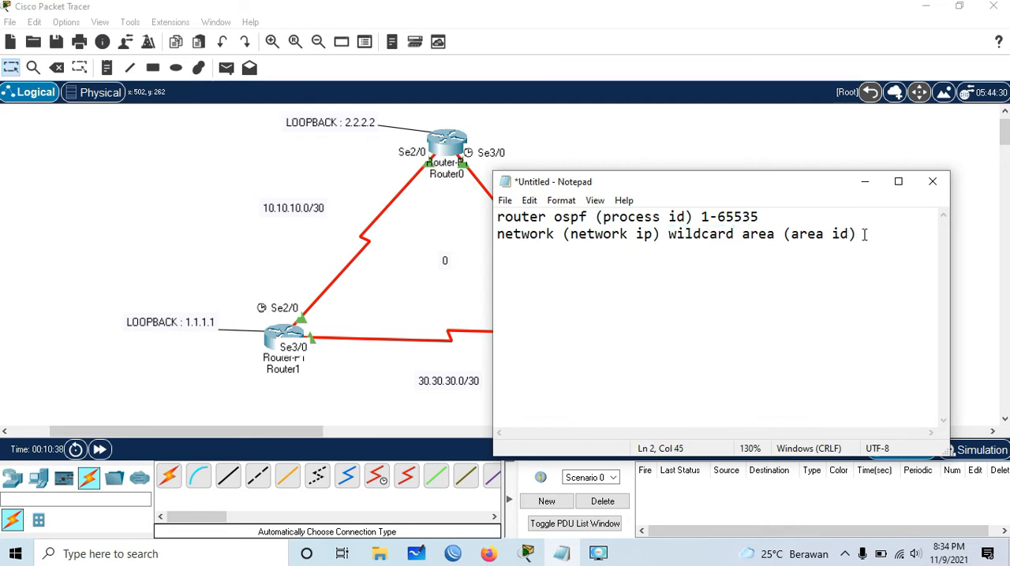
pyautogui.press('Return')
pyautogui.press('Return')
pyautogui.write('/24 = 255.255.255.')
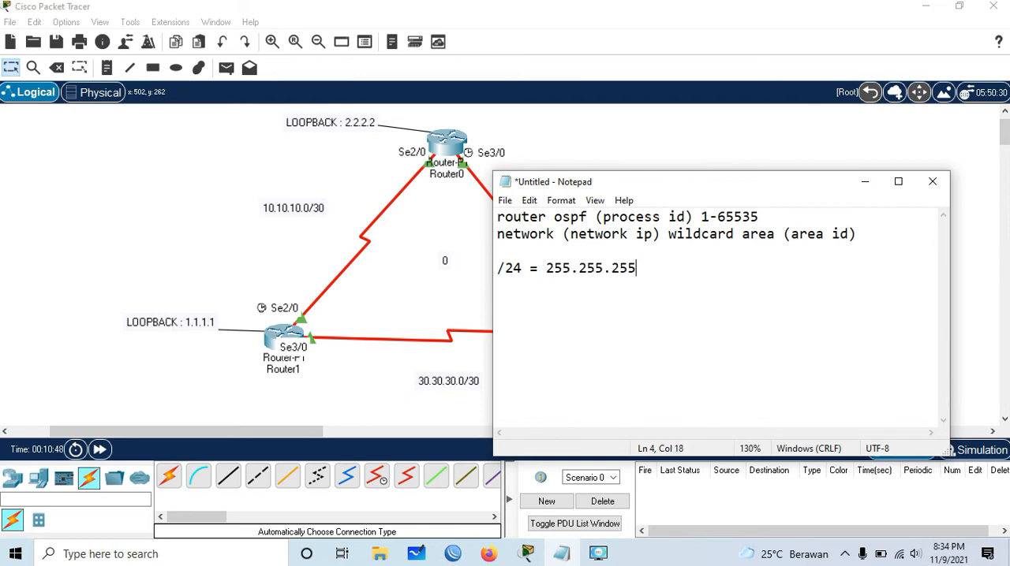
pyautogui.write('0')
# - Write the wildcard subtraction "255.255.255.255-255.255.255.0" below the /24 line, separated by a blank line
pyautogui.press('Return')
pyautogui.write('255.25')
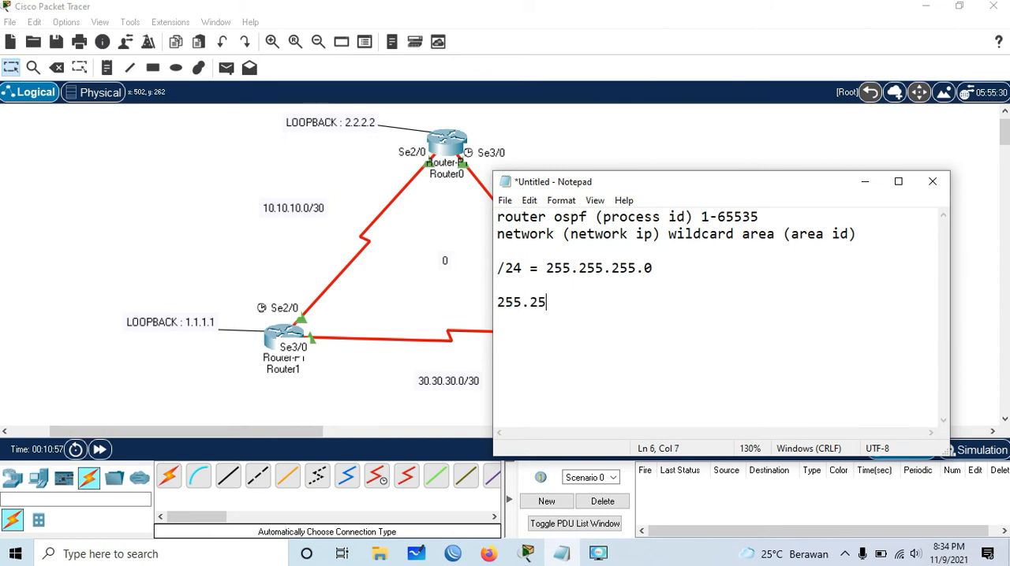
pyautogui.write('5.255.255-')
pyautogui.write('255.255.25')
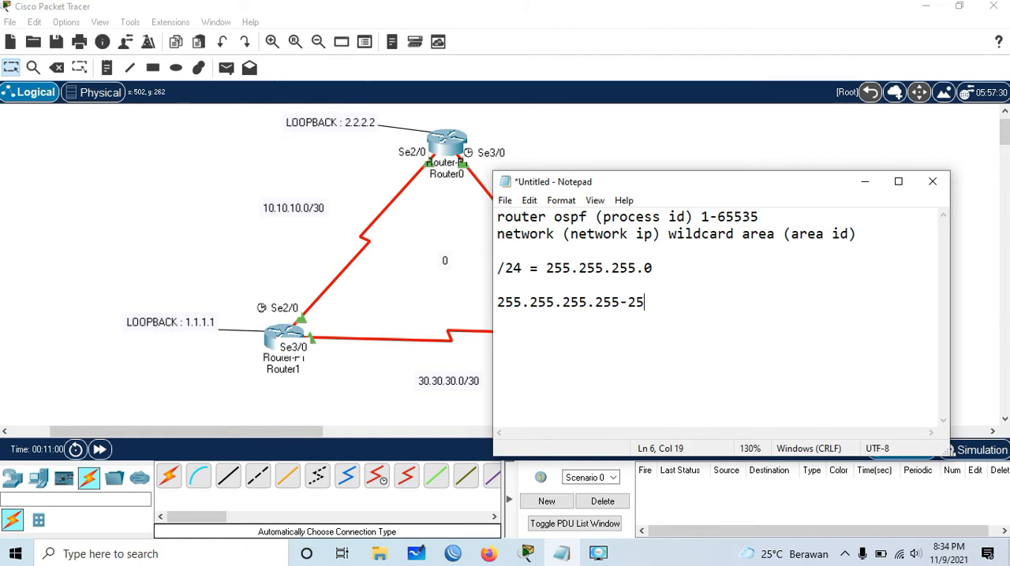
pyautogui.write('5.0')
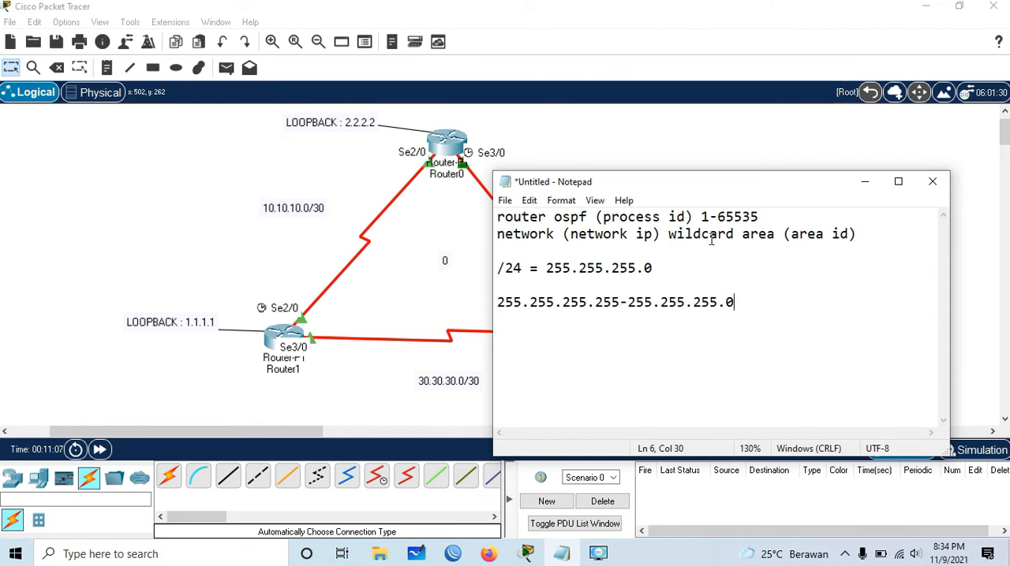
# - Complete the /24 subtraction line with the wildcard result " = 0.0.0.255"
pyautogui.moveTo(498, 270); pyautogui.dragTo(522, 270)
pyautogui.click(499, 302)
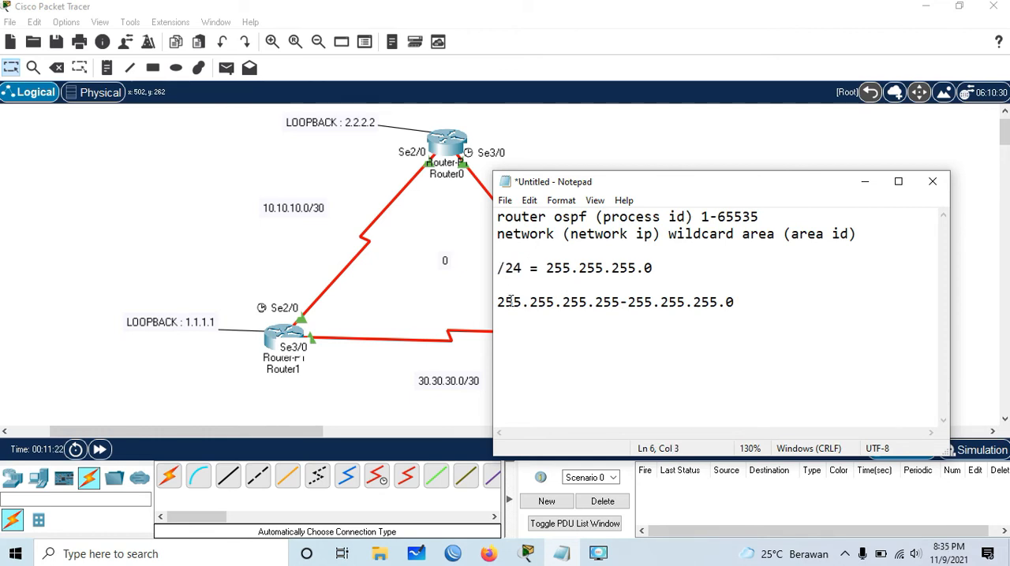
pyautogui.moveTo(500, 303); pyautogui.dragTo(735, 303)
pyautogui.click(628, 303)
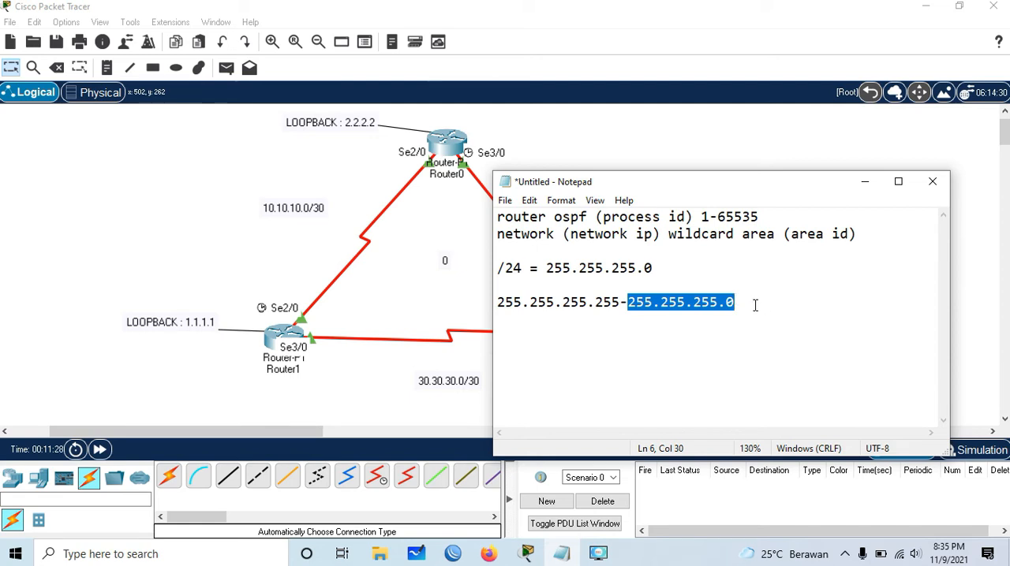
pyautogui.click(746, 303)
pyautogui.write('= ')
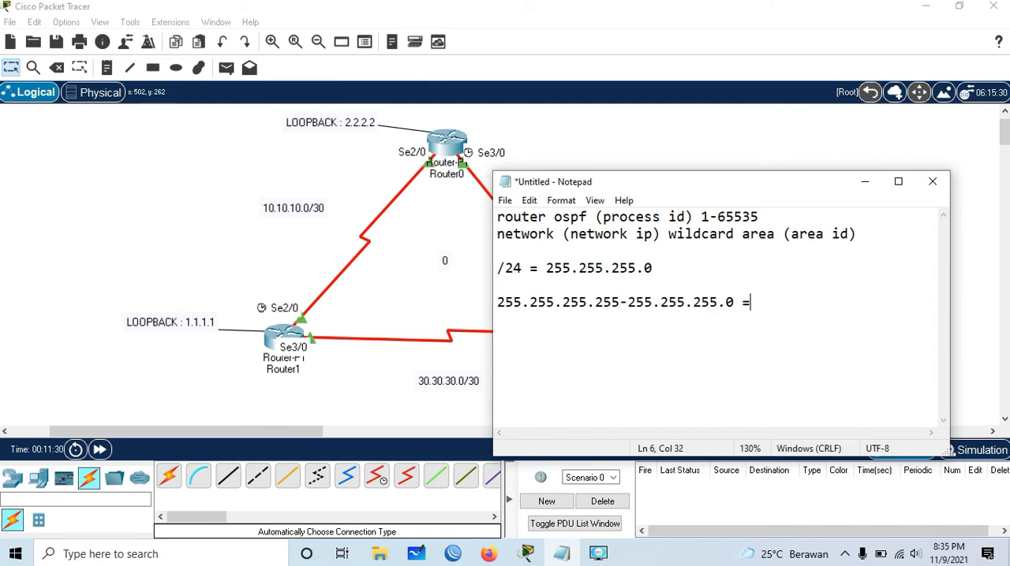
pyautogui.write('0.0.0.255')
# - Add the mask line "/30 = 255.255.255.252" below the /24 wildcard calculation, separated by a blank line
pyautogui.press('Return')
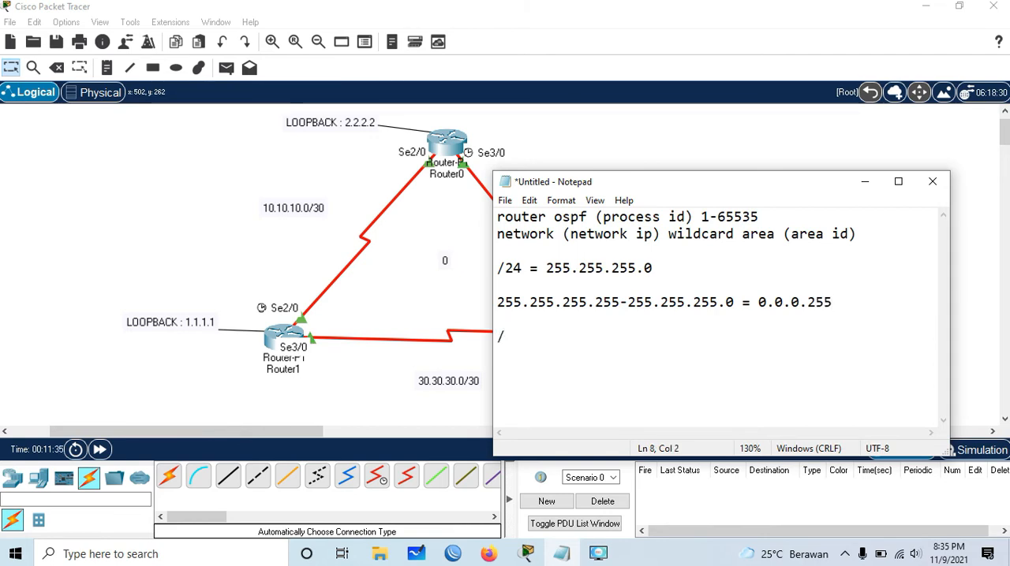
pyautogui.write('/30 = ')
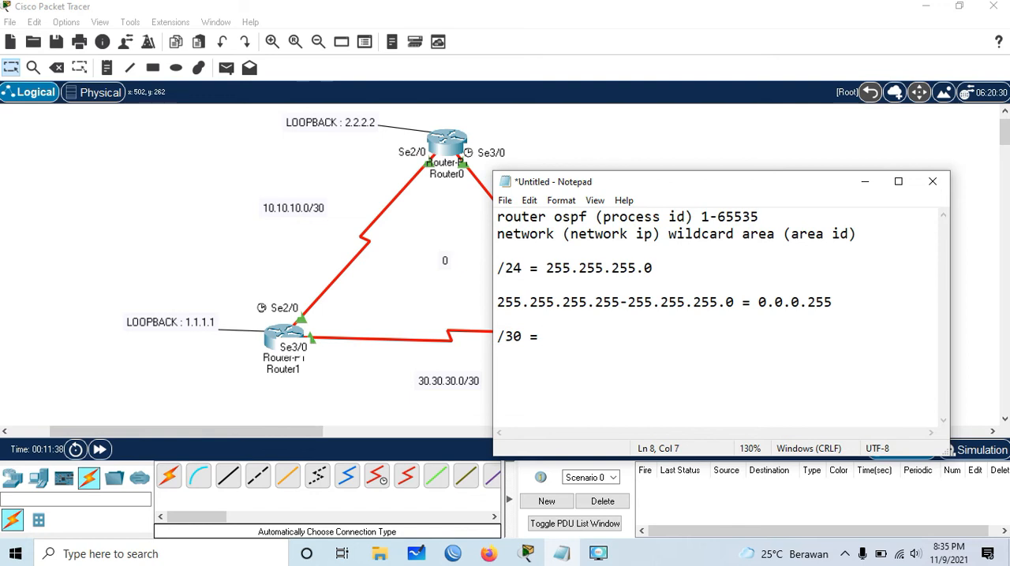
pyautogui.write('255.255.25')
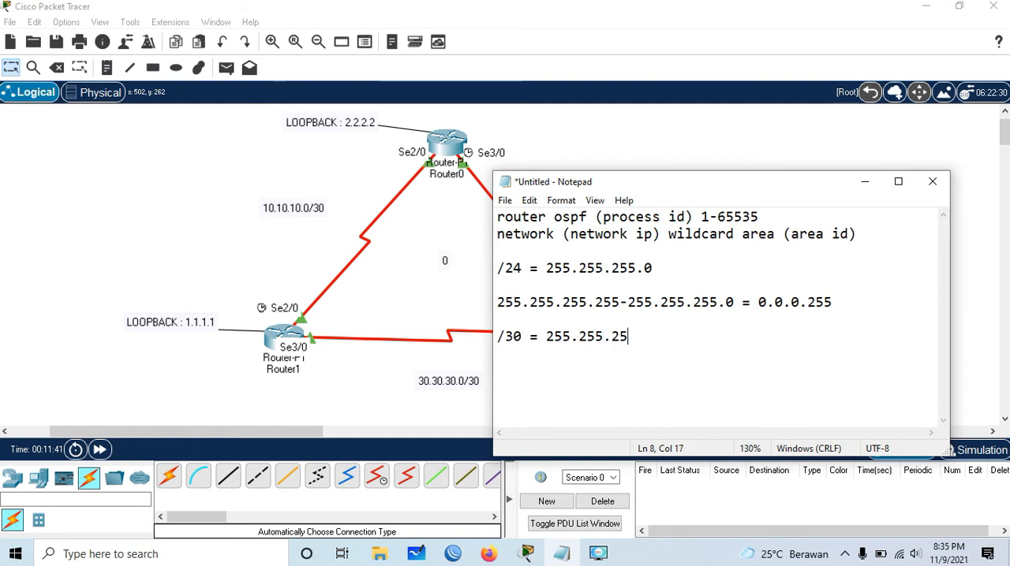
pyautogui.write('5.252 ')
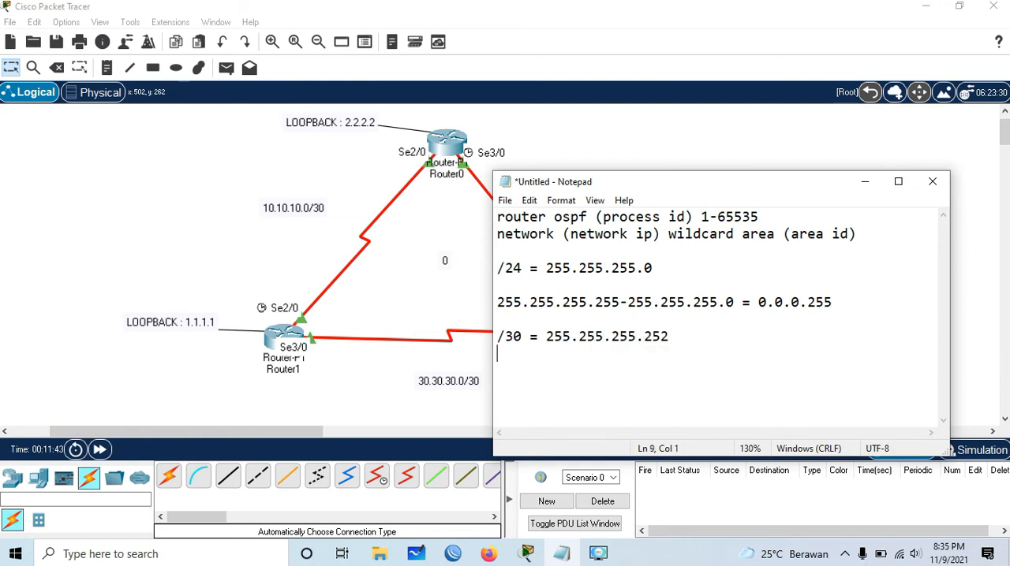
pyautogui.write('255.255.255.255')
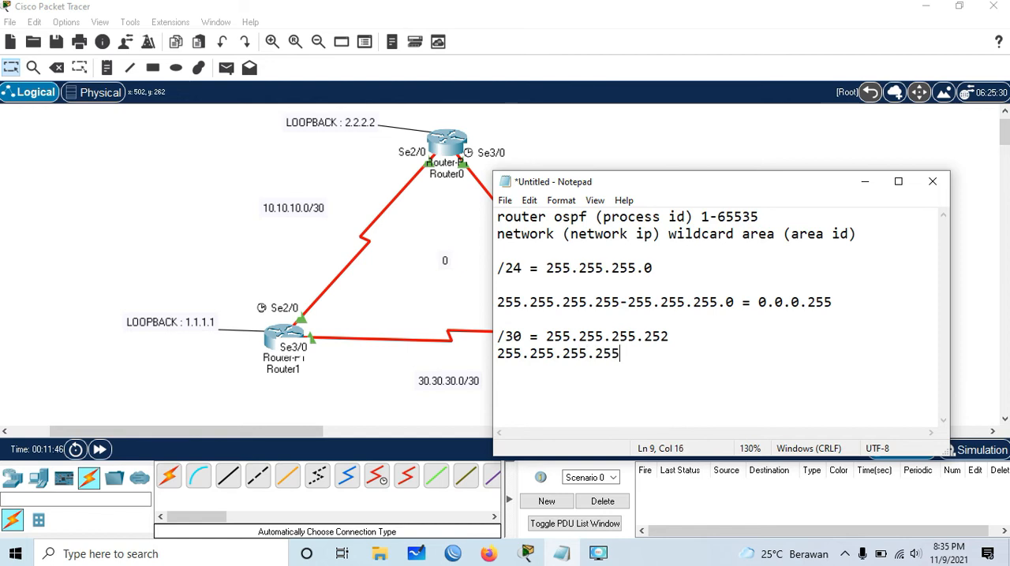
pyautogui.write('-255.')
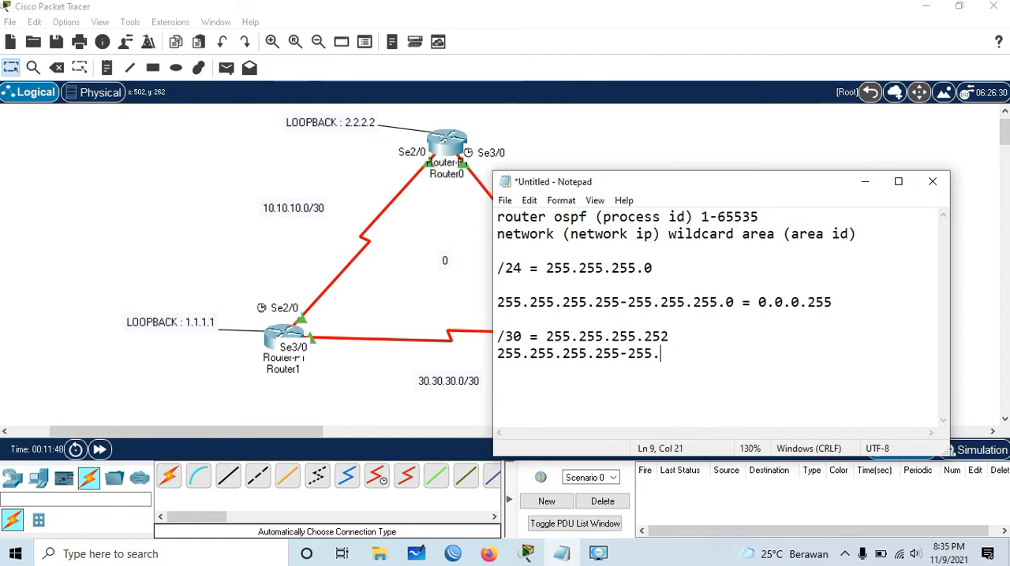
pyautogui.write('255.255.252')
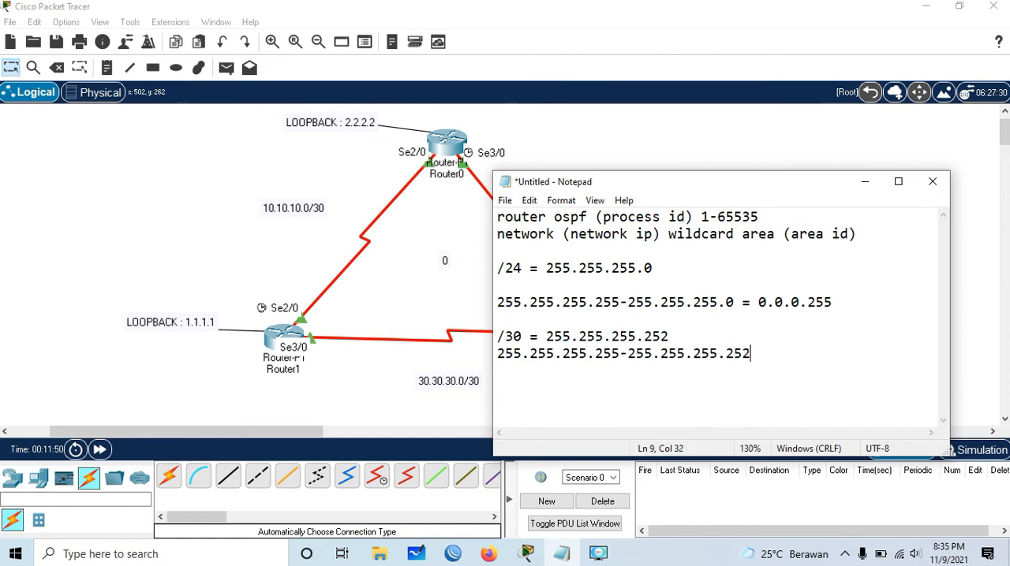
pyautogui.write(' = 0.0.0.3')
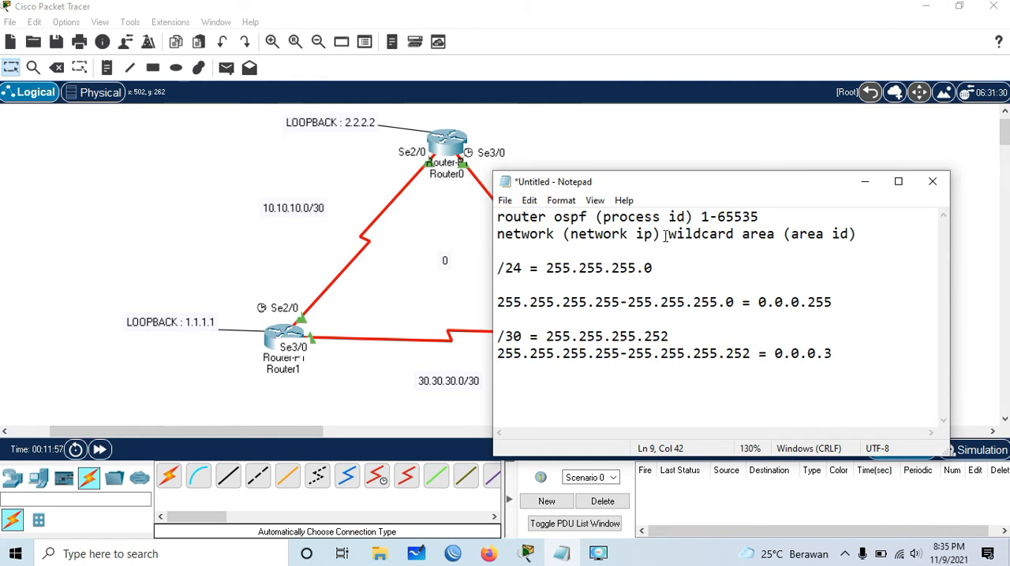
# - Write the /30 wildcard calculation "255.255.255.255-255.255.255.252 = 0.0.0.3" directly under the /30 line and highlight the word wildcard in the syntax
pyautogui.moveTo(669, 234); pyautogui.dragTo(733, 234)
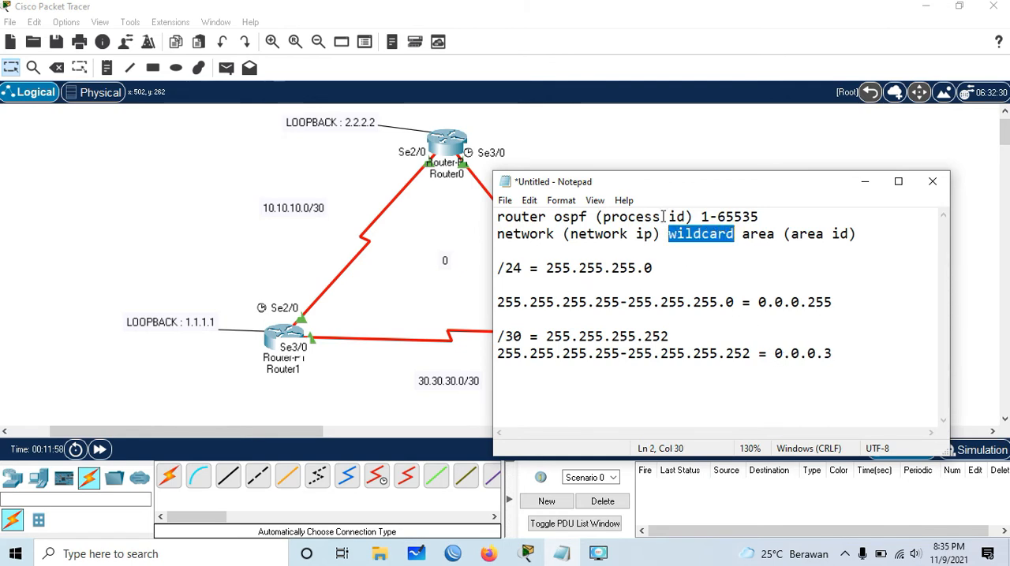
# - Switch from the note to Router1's command line in Packet Tracer and start OSPF routing with process ID 1
pyautogui.click(864, 181)
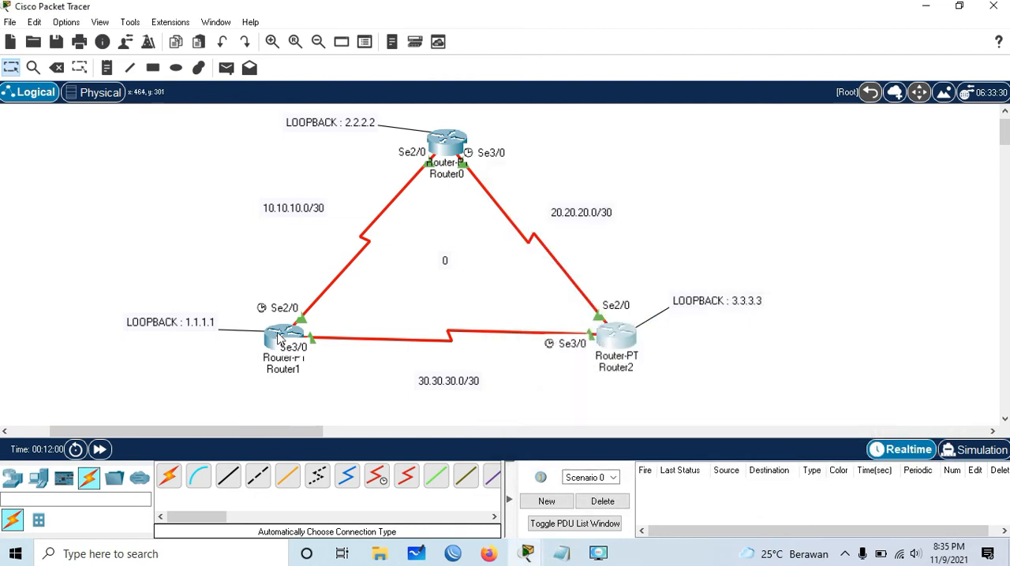
pyautogui.click(277, 337)
pyautogui.moveTo(638, 28); pyautogui.dragTo(665, 24)
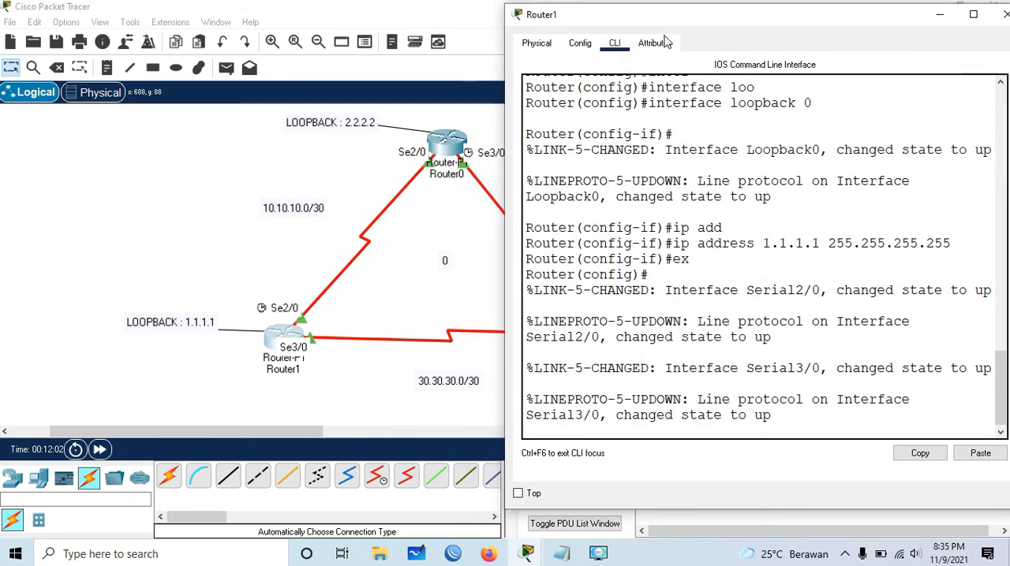
pyautogui.press('Return')
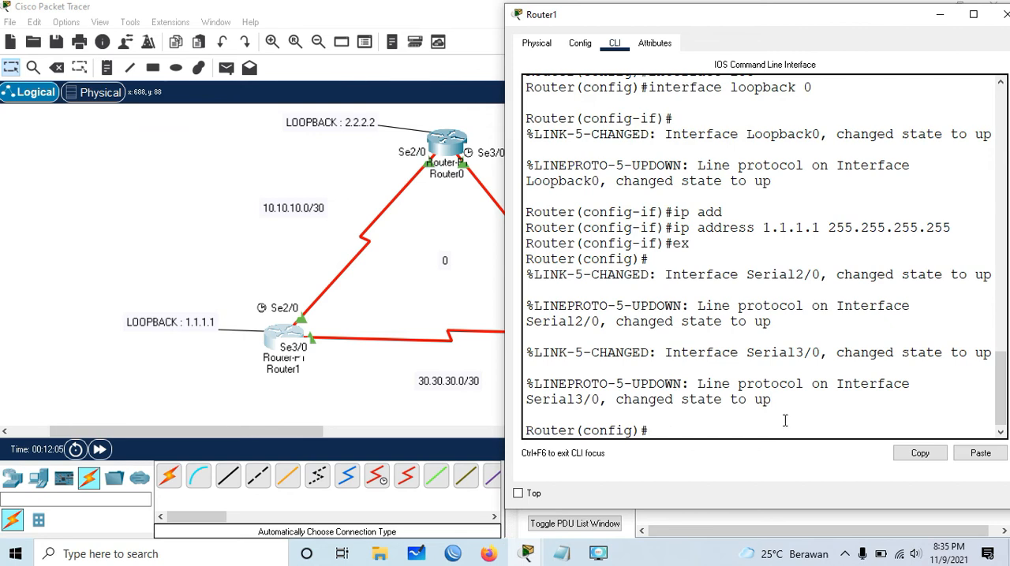
pyautogui.write('rout')
pyautogui.press('Tab')
pyautogui.write('os')
pyautogui.press('Tab')
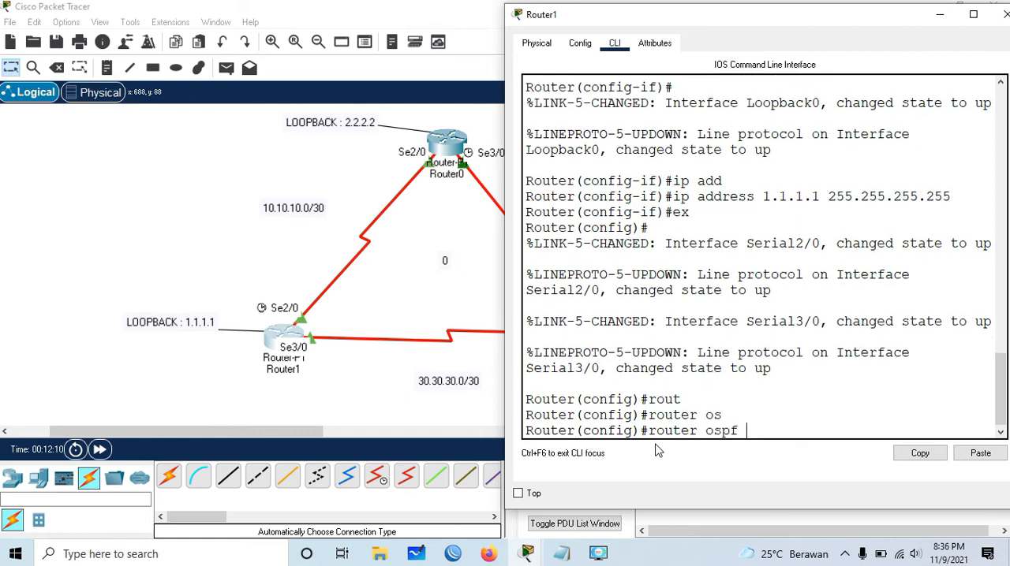
pyautogui.write('1')
pyautogui.press('Return')
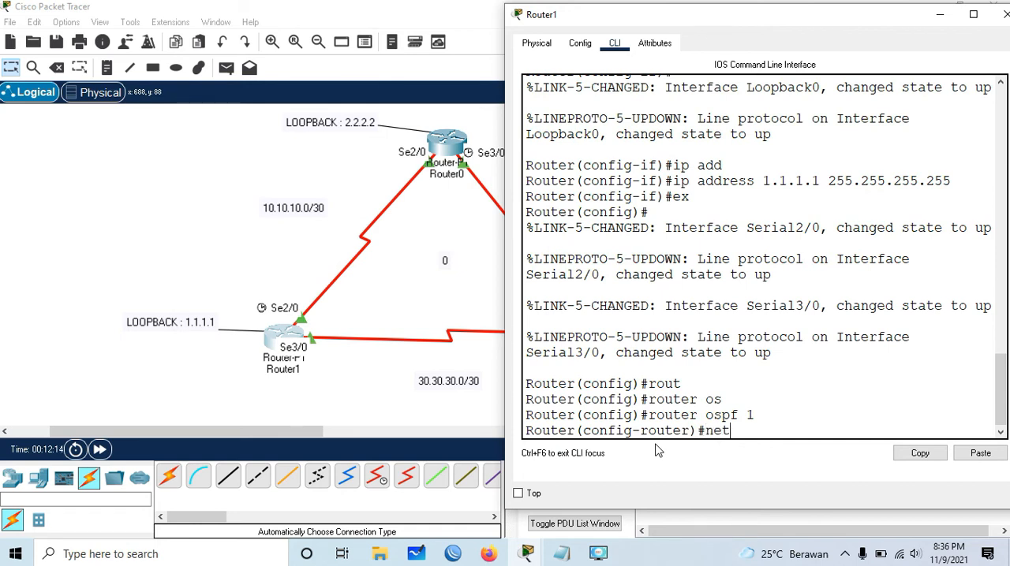
# - Advertise network 10.10.10.0 with wildcard 0.0.0.3 in OSPF area 0 on Router1
pyautogui.write('net')
pyautogui.press('Tab')
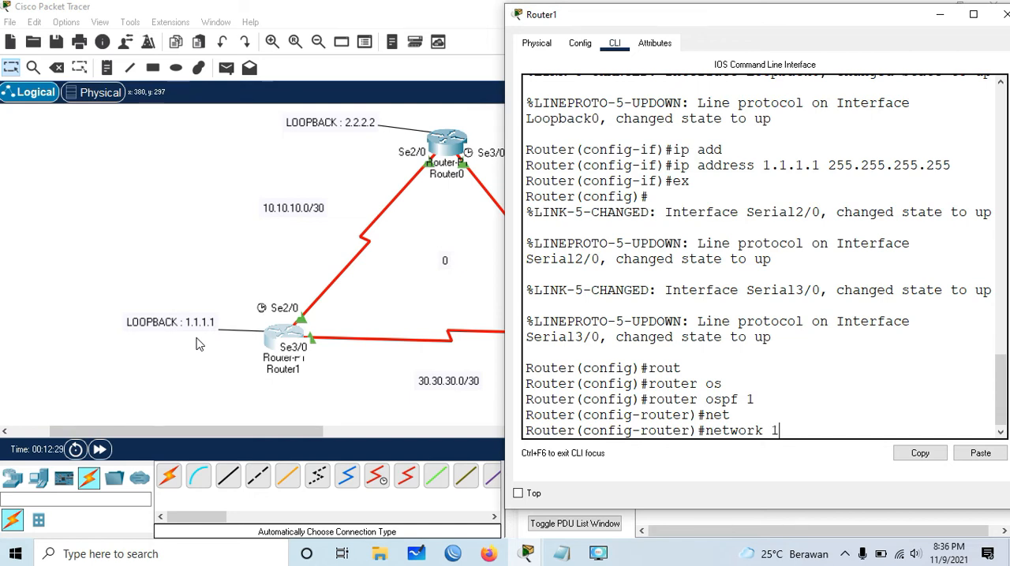
pyautogui.write('10.10.0')
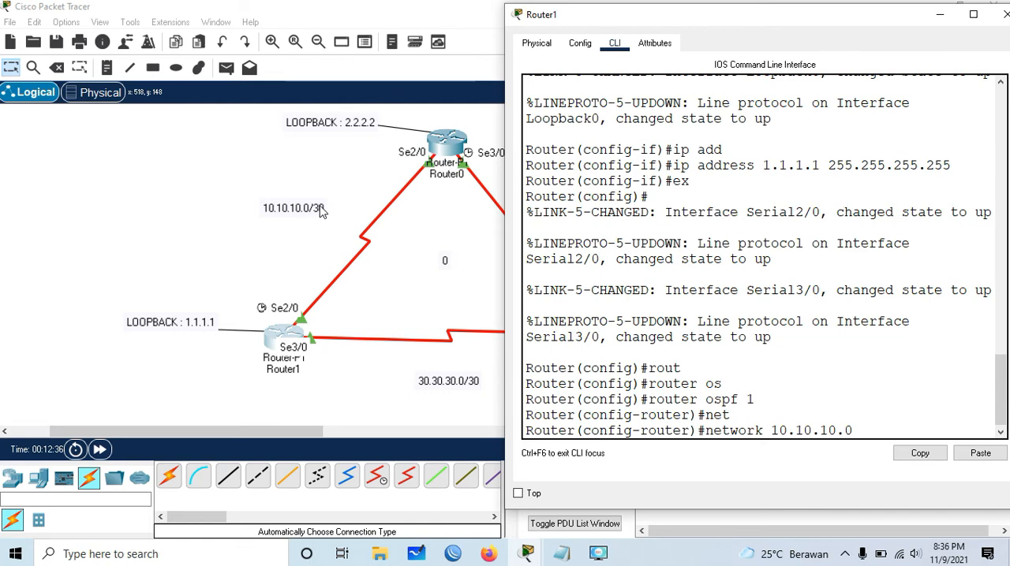
pyautogui.write('3 area 0')
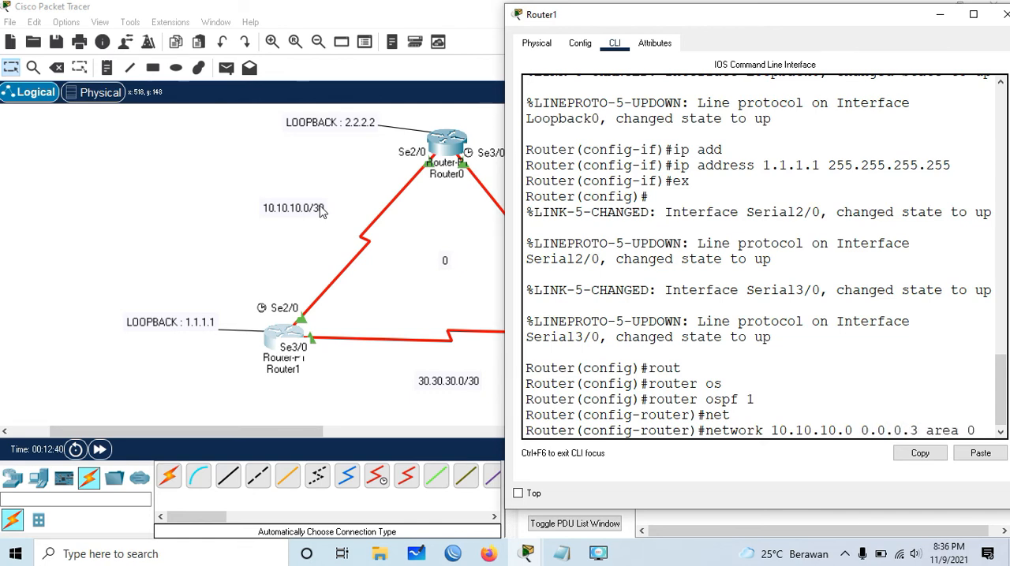
pyautogui.press('Return')
# - Advertise network 30.30.30.0 with wildcard 0.0.0.3 in OSPF area 0 on Router1
pyautogui.write('net')
pyautogui.press('Tab')
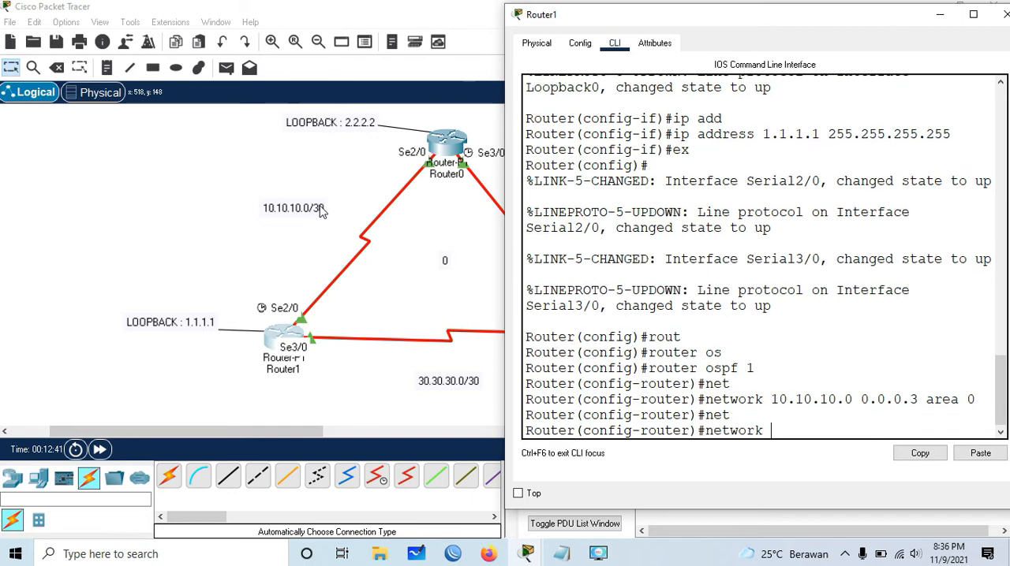
pyautogui.write('20')
pyautogui.press('BackSpace')
pyautogui.write('30.30.30.0')
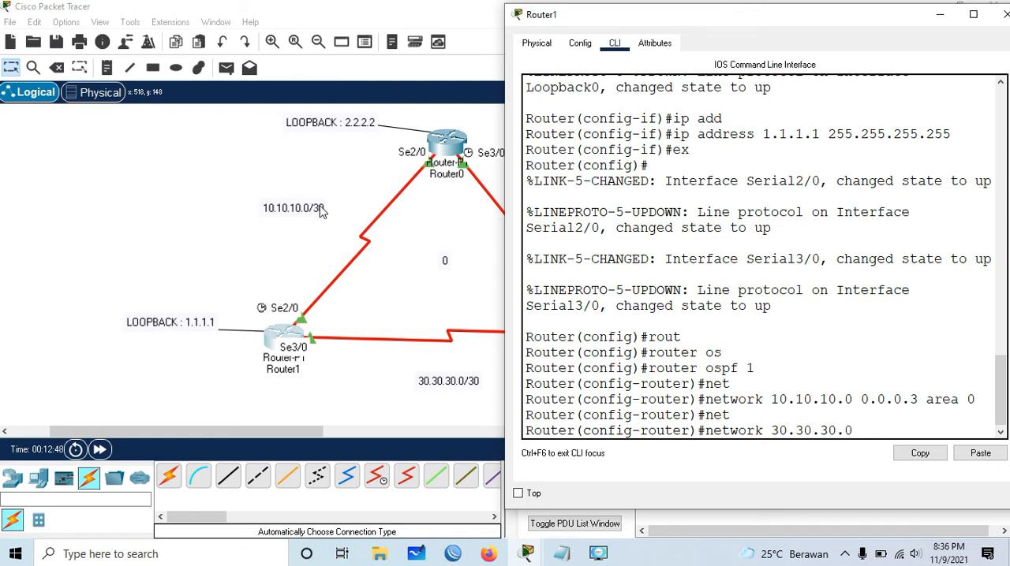
pyautogui.write('0.0.0.3 area 0')
pyautogui.press('Return')
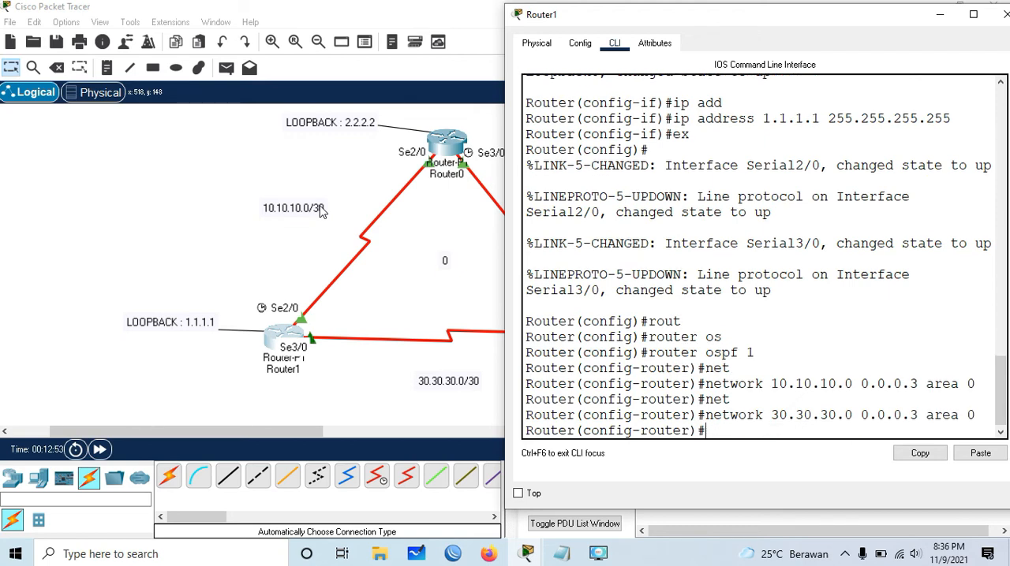
# - Advertise Router1's loopback 1.1.1.1 with wildcard 0.0.0.0 in area 0 and exit OSPF router configuration
pyautogui.write('net')
pyautogui.press('Tab')
pyautogui.write('1.1.1.1 ')
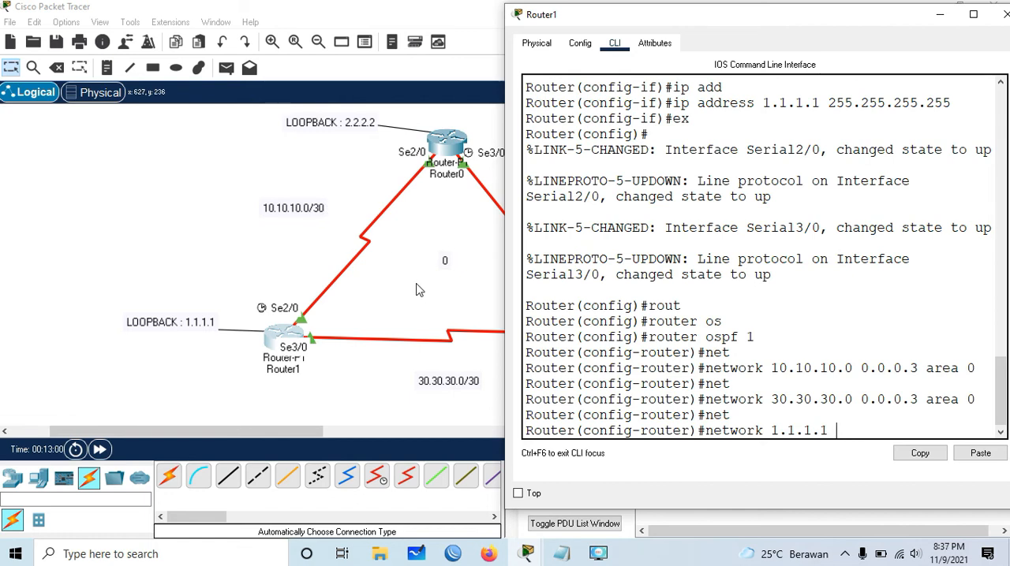
pyautogui.write('0.0.0.0')
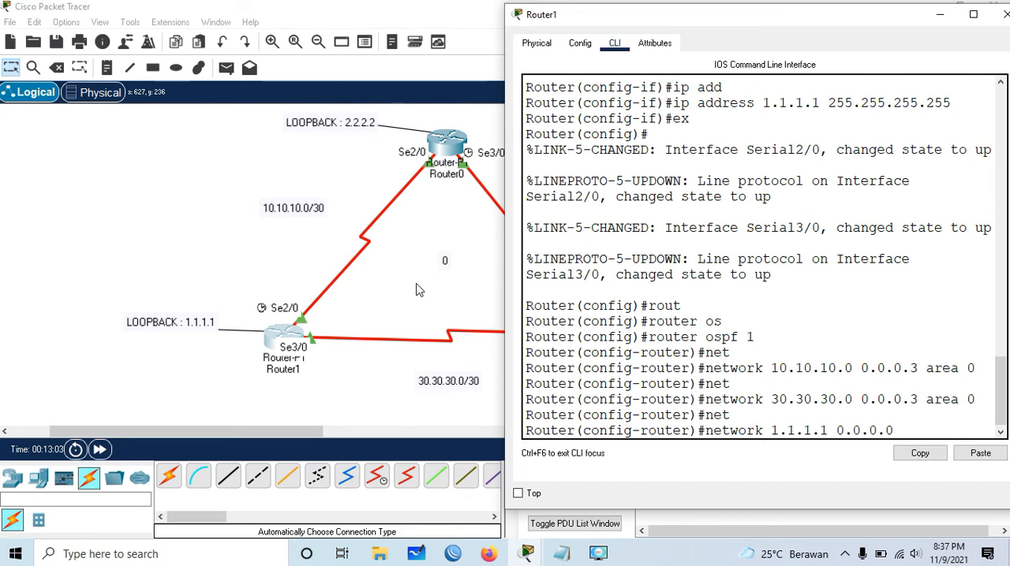
pyautogui.write(' area ')
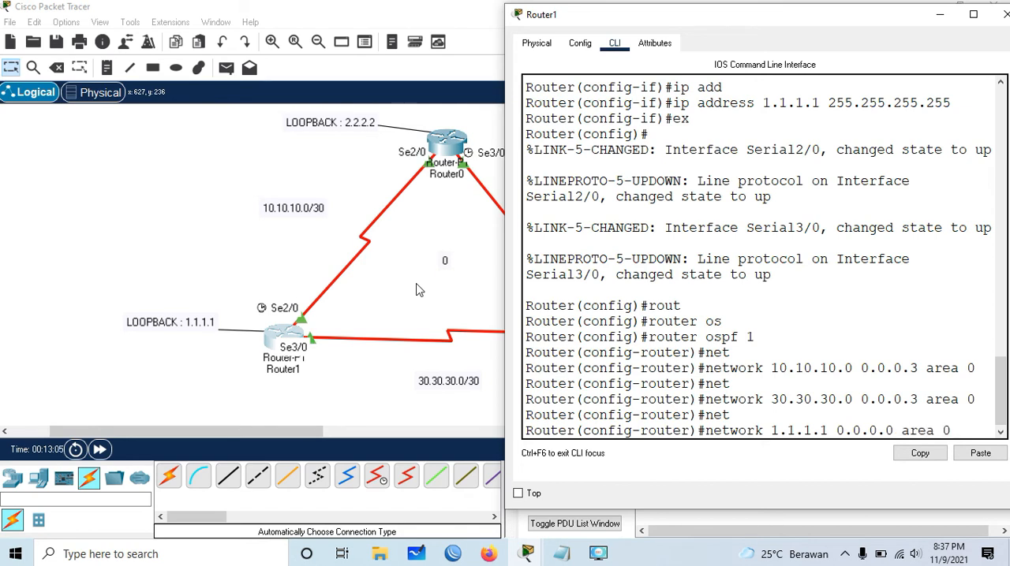
pyautogui.write('0')
pyautogui.press('Return')
pyautogui.write('ex')
pyautogui.press('Return')
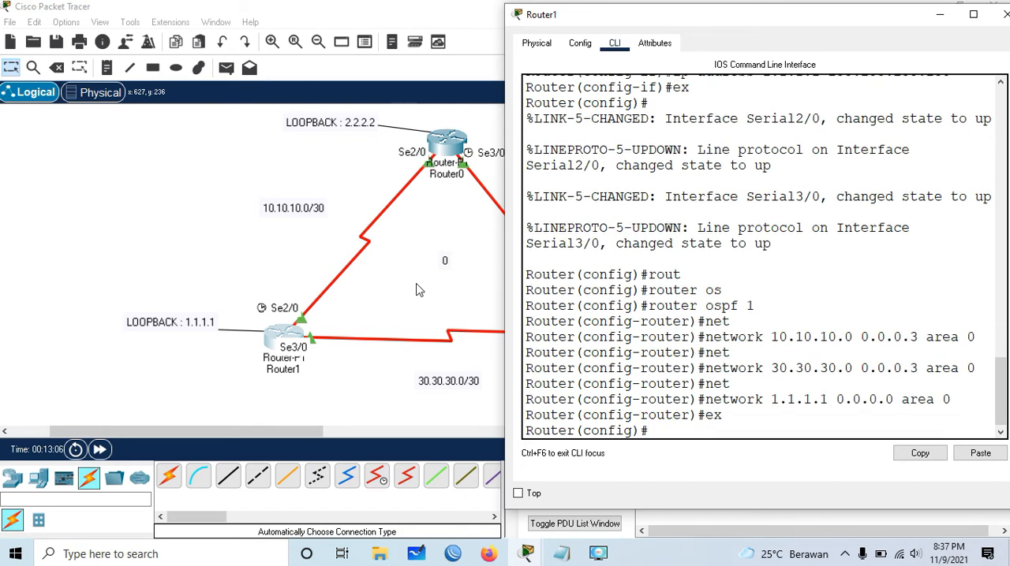
# - Put Router1's window away and start OSPF routing with process ID 1 on Router0's command line
pyautogui.click(939, 14)
pyautogui.click(436, 145)
pyautogui.moveTo(568, 11); pyautogui.dragTo(657, 31)
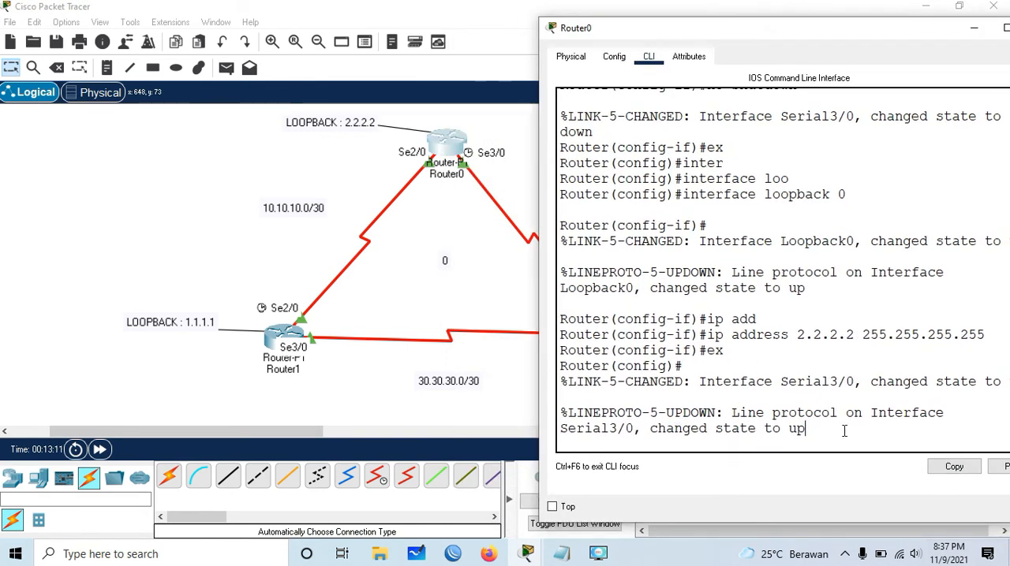
pyautogui.press('Return')
pyautogui.write('ro')
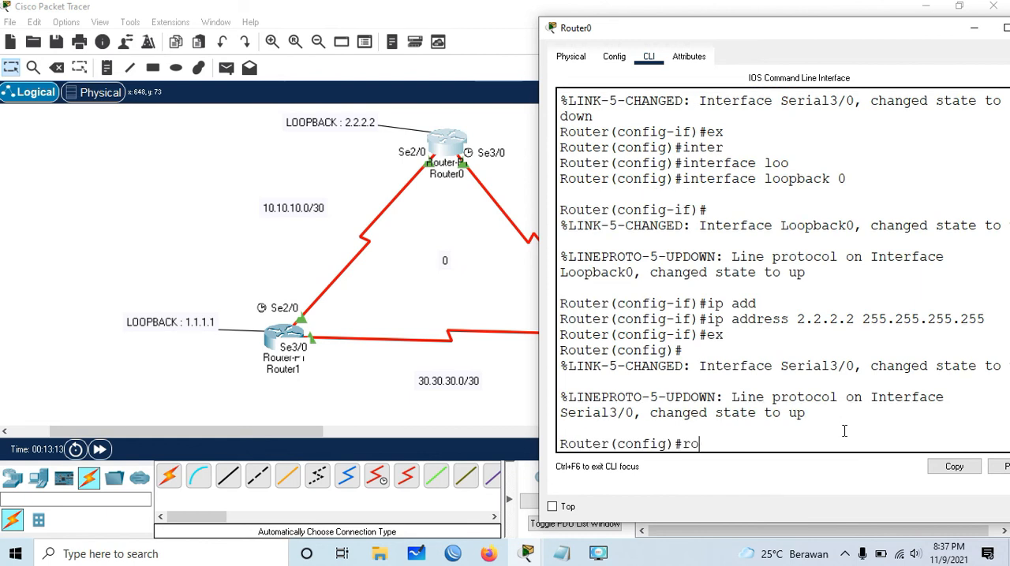
pyautogui.write('uter osp')
pyautogui.press('Tab')
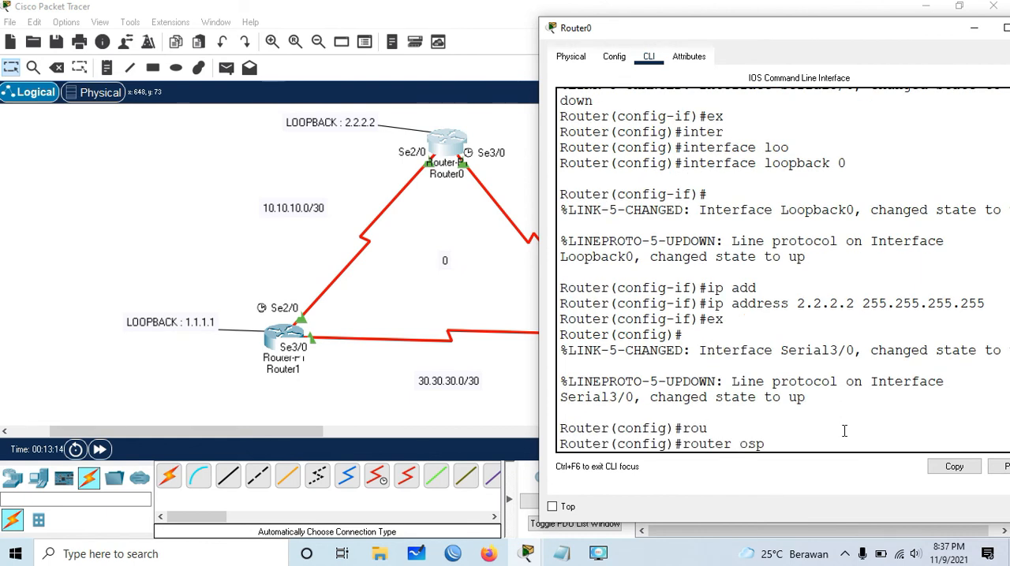
pyautogui.press('Tab')
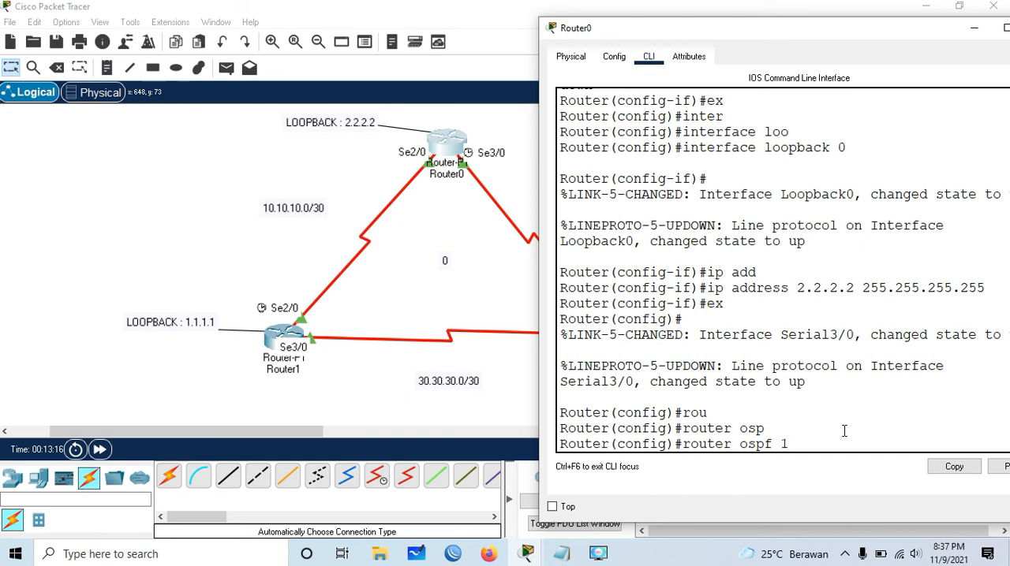
pyautogui.press('Return')
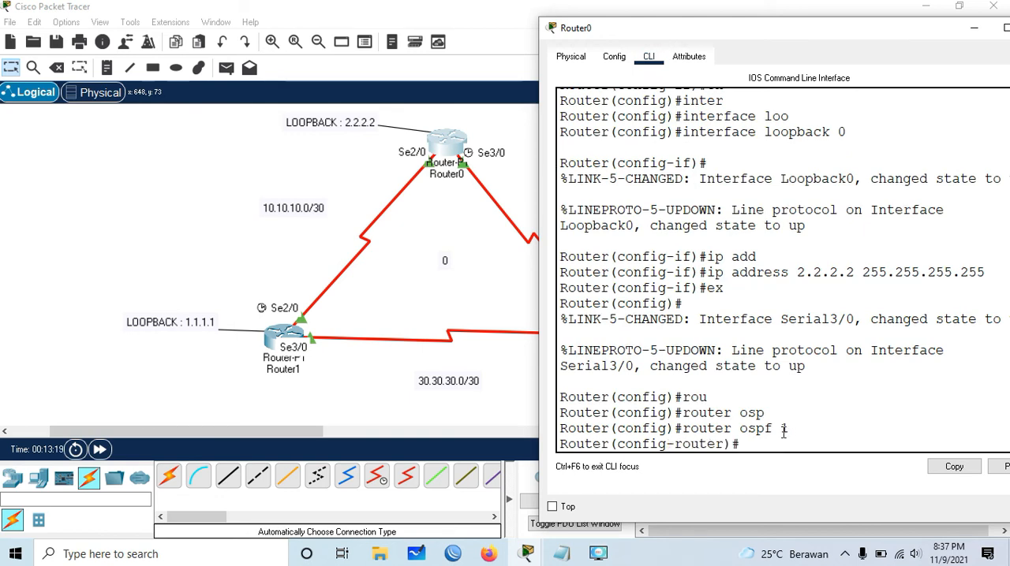
pyautogui.moveTo(781, 429); pyautogui.dragTo(787, 428)
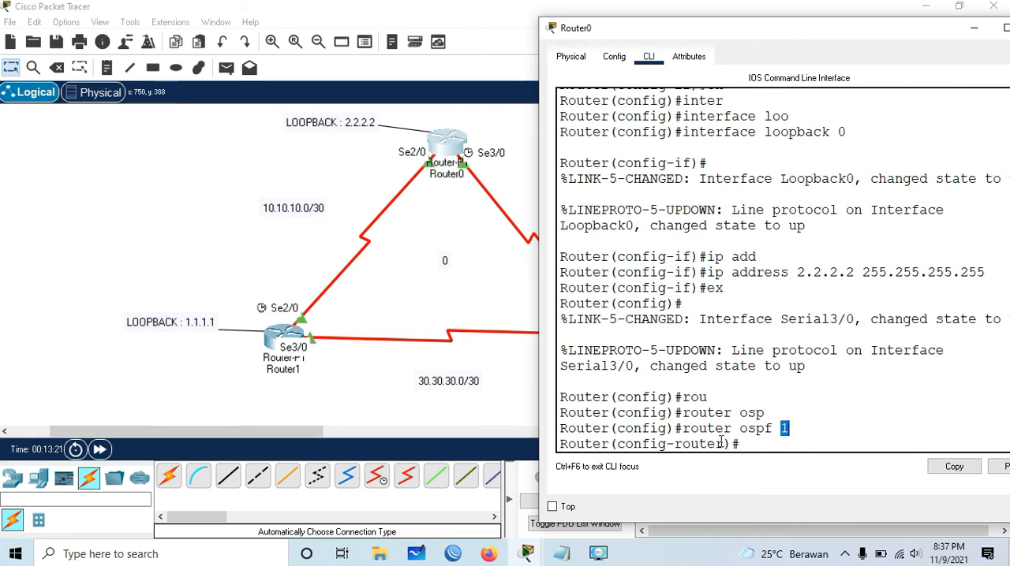
pyautogui.click(756, 445)
# - Advertise network 10.10.10.0 with wildcard 0.0.0.3 in OSPF area 0 on Router0
pyautogui.write('net')
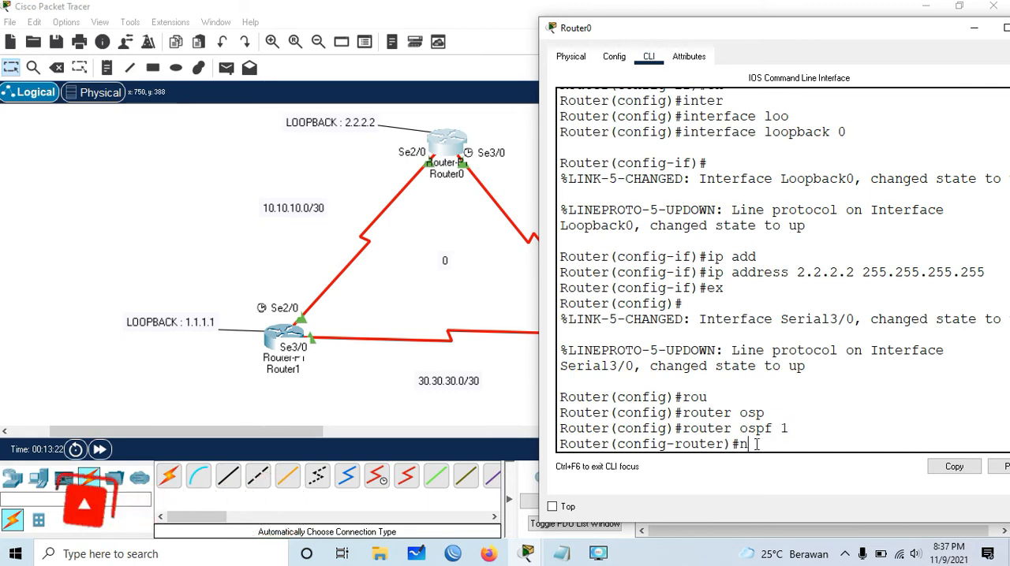
pyautogui.press('Tab')
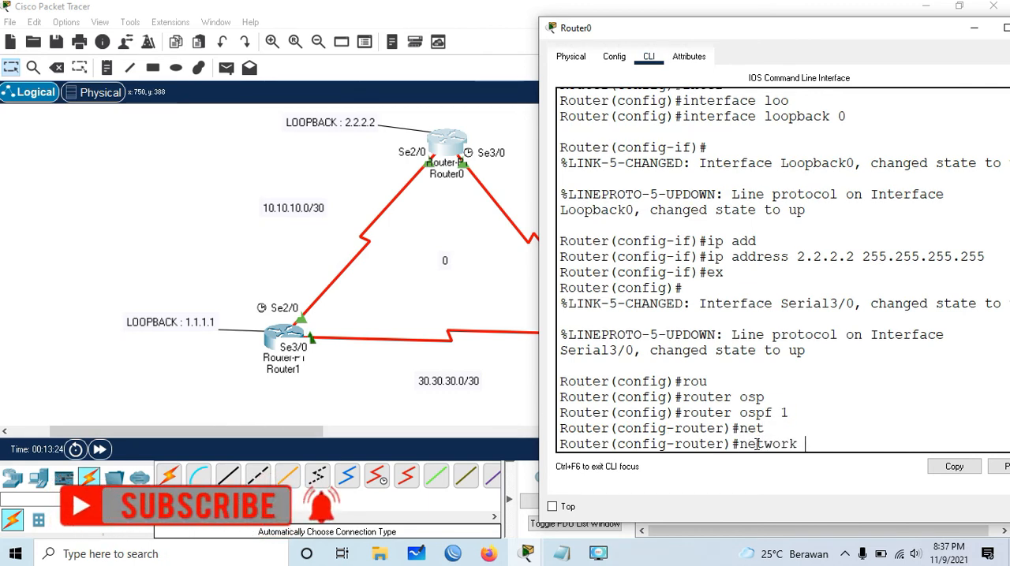
pyautogui.write('10.10.10.0 0.0.0')
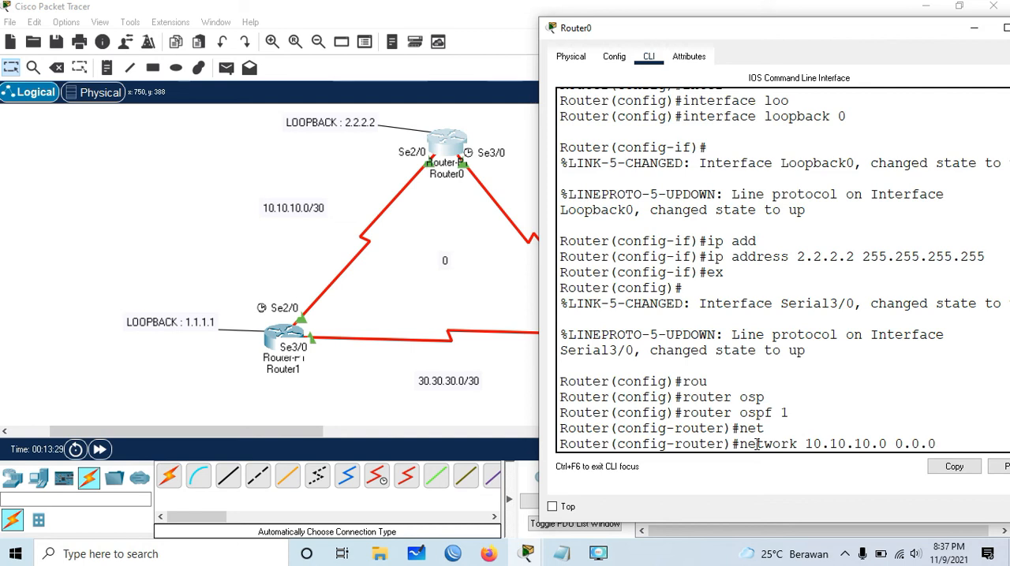
pyautogui.write('.3 area 0')
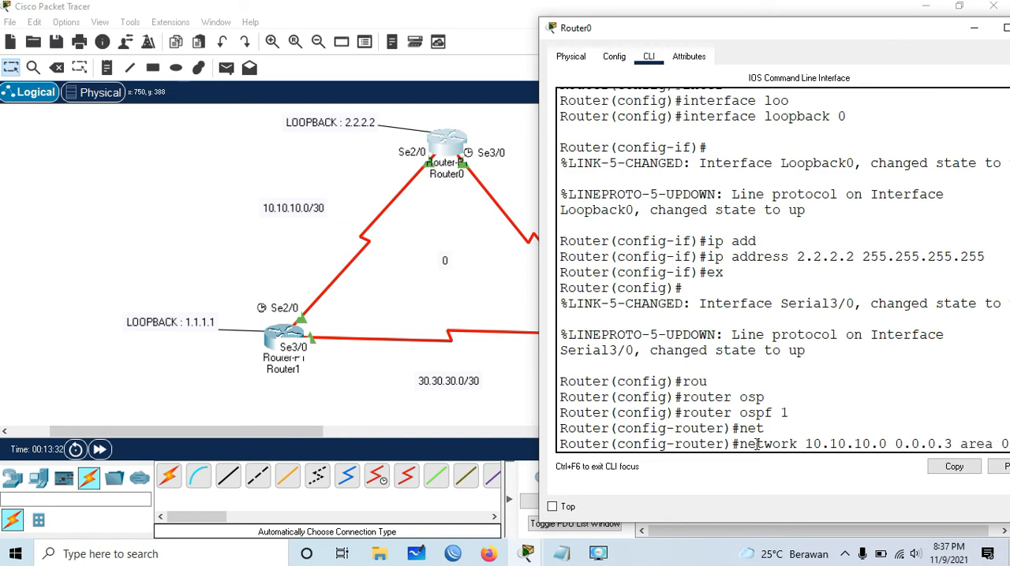
pyautogui.press('Return')
# - Advertise network 20.20.20.0 with wildcard 0.0.0.3 in OSPF area 0 on Router0
pyautogui.write('net')
pyautogui.press('Tab')
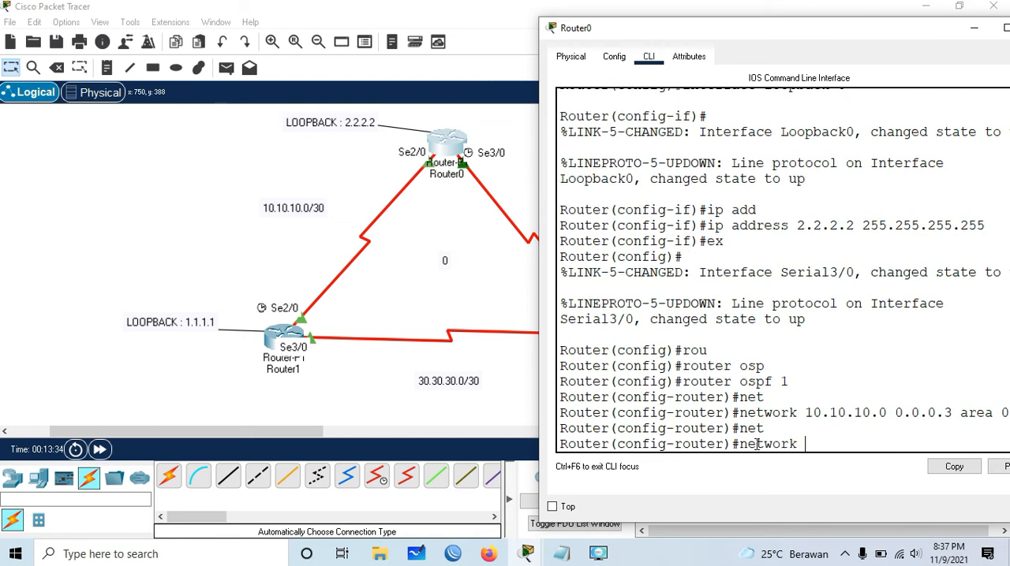
pyautogui.write('20.20.20.00.')
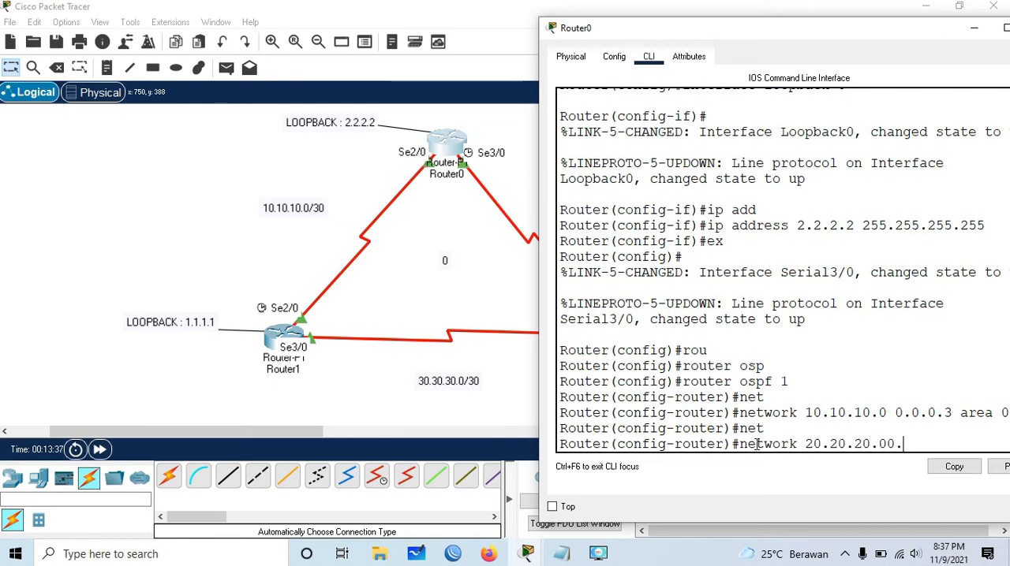
pyautogui.press('BackSpace')
pyautogui.press('BackSpace')
pyautogui.write(' 0.0.0.')
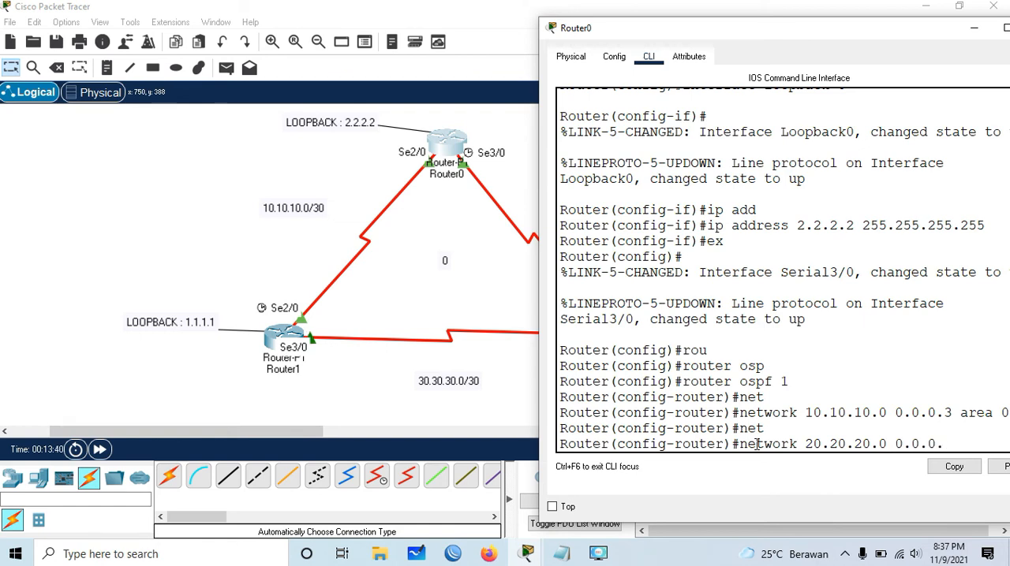
pyautogui.write('3 area ')
pyautogui.write('0')
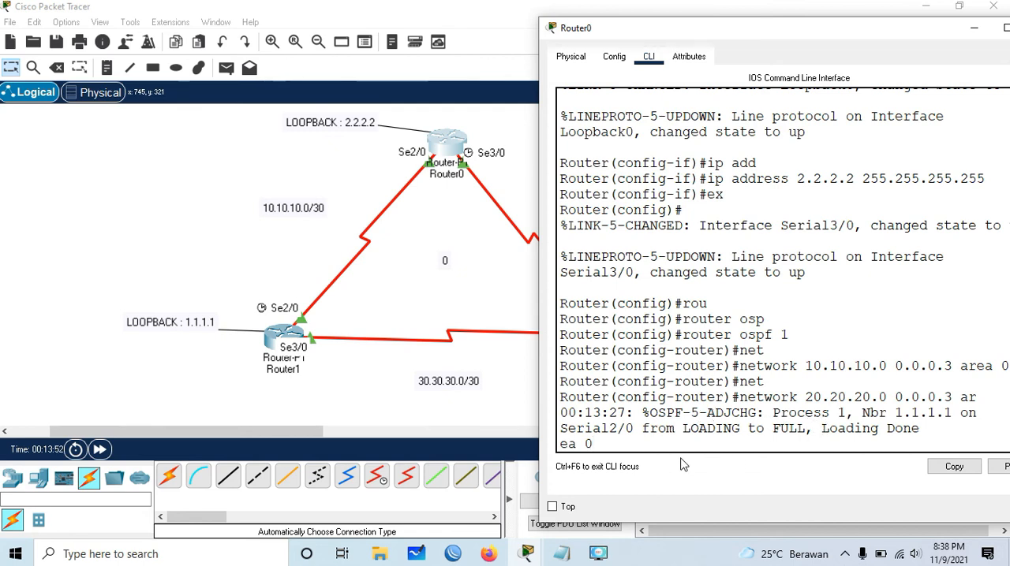
pyautogui.press('Return')
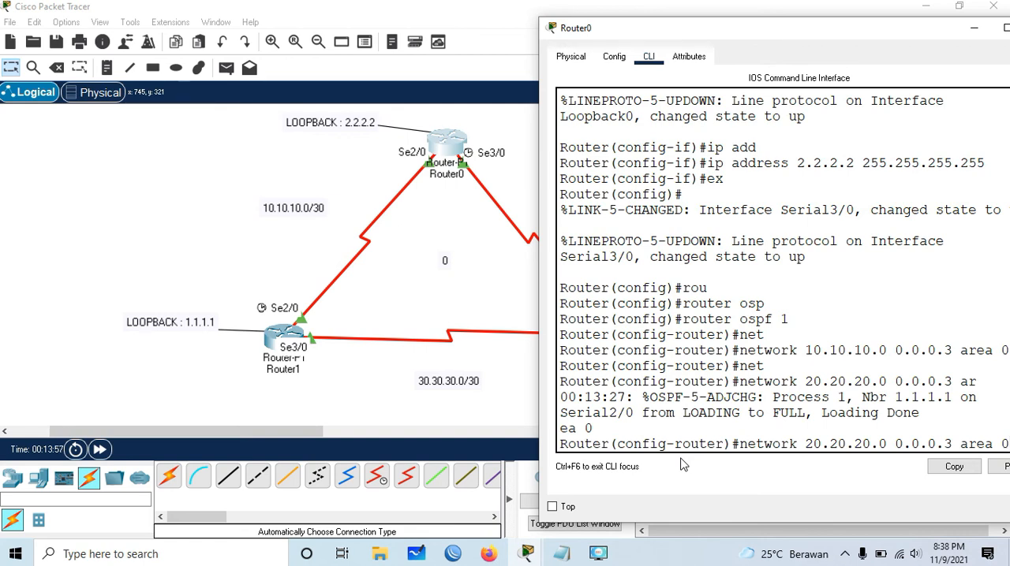
pyautogui.press('Return')
# - Advertise Router0's loopback 2.2.2.2 with wildcard 0.0.0.0 in area 0 and exit OSPF router configuration
pyautogui.write('net')
pyautogui.press('Tab')
pyautogui.write('2.2')
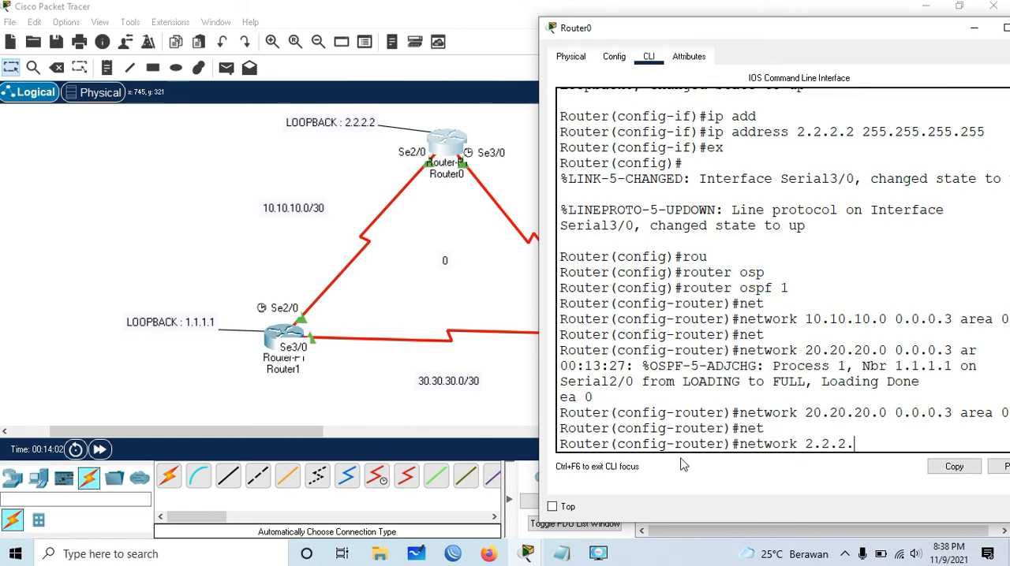
pyautogui.write('.2.2 0.0.0')
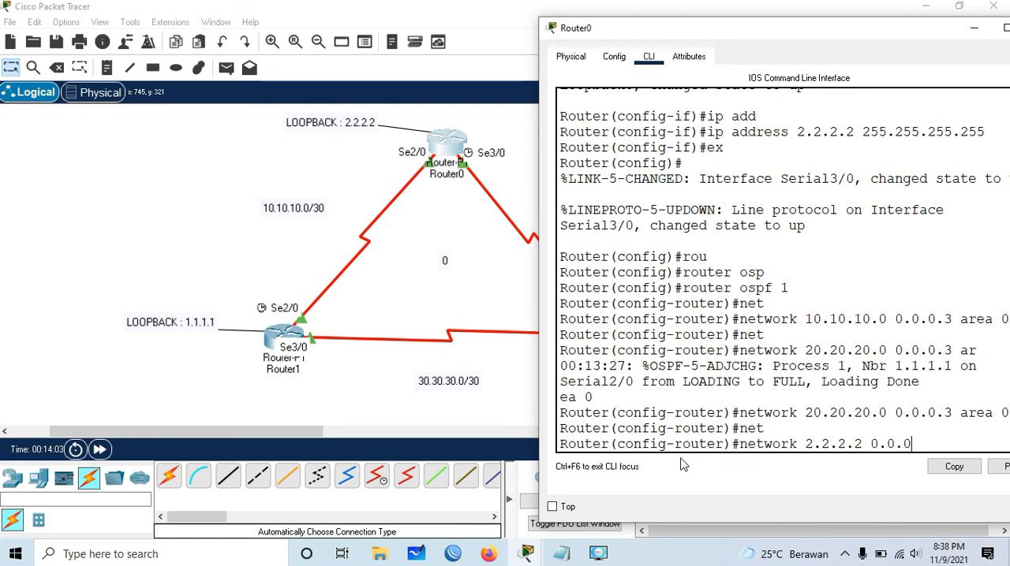
pyautogui.write('.0 area 0')
pyautogui.press('Return')
pyautogui.write('ex')
pyautogui.press('Return')
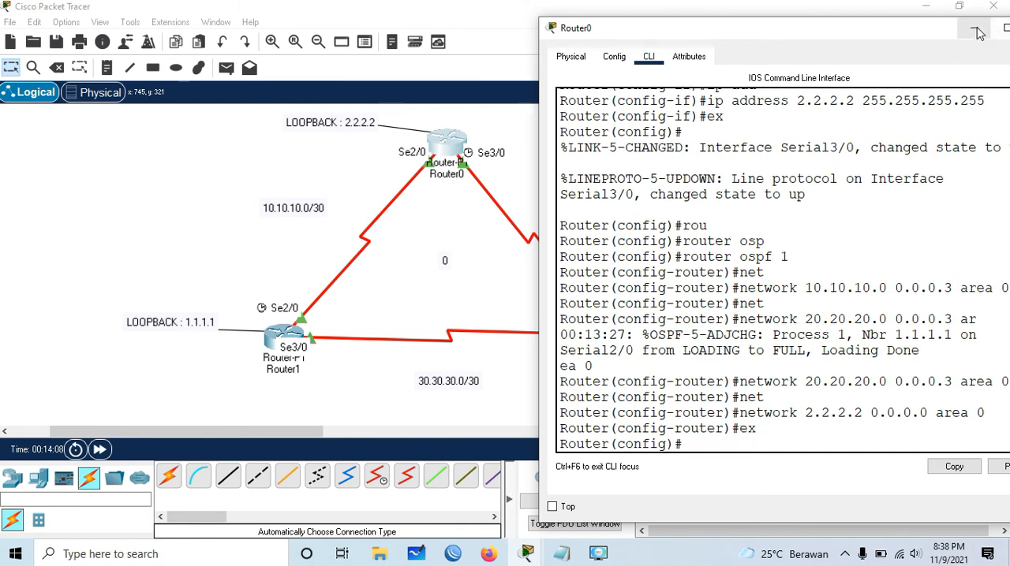
# - Put Router0's window away and start OSPF routing with process ID 1 on Router2's command line
pyautogui.click(1005, 26)
pyautogui.click(615, 347)
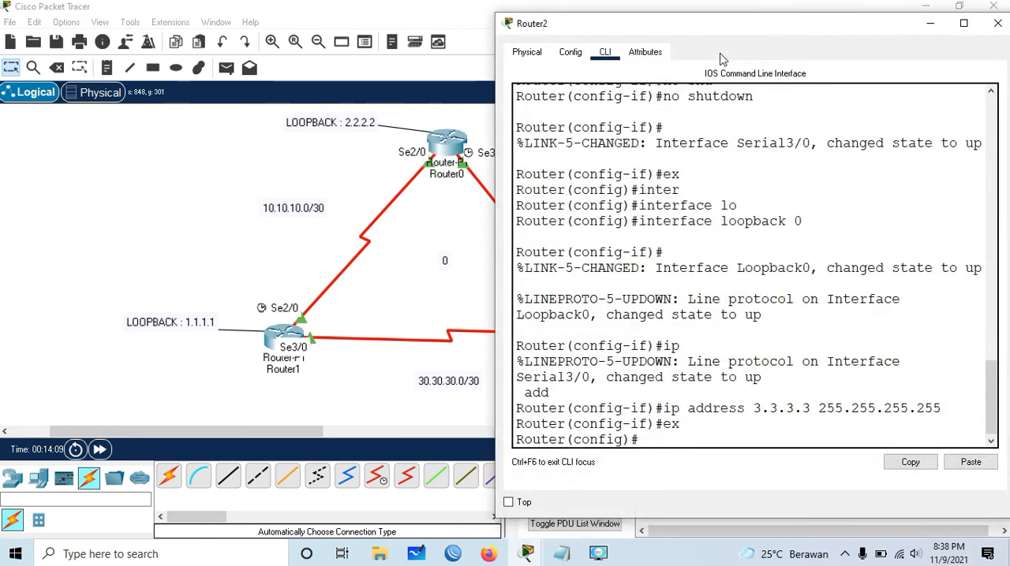
pyautogui.moveTo(750, 32); pyautogui.dragTo(802, 17)
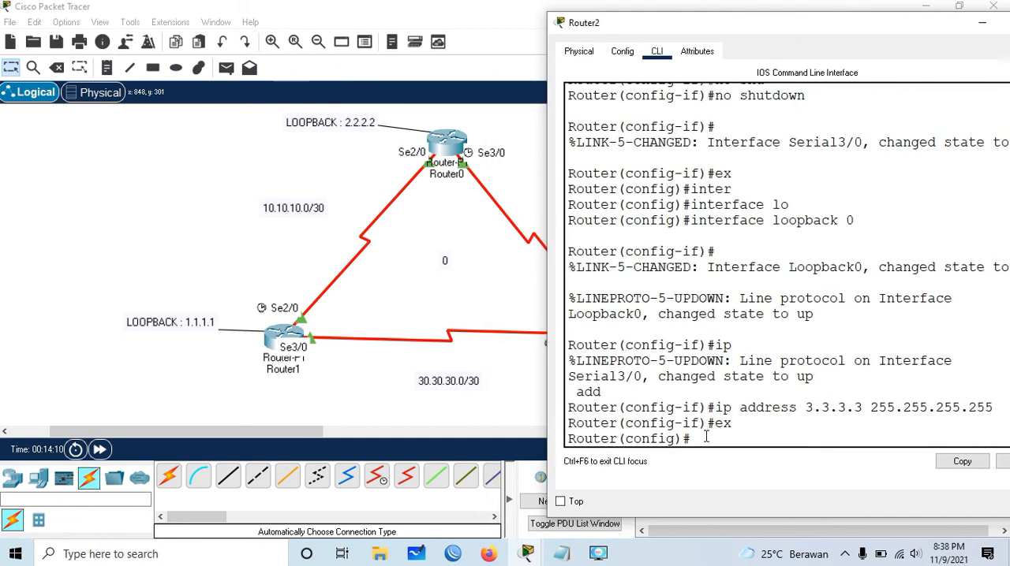
pyautogui.write('rou')
pyautogui.press('Tab')
pyautogui.write('os')
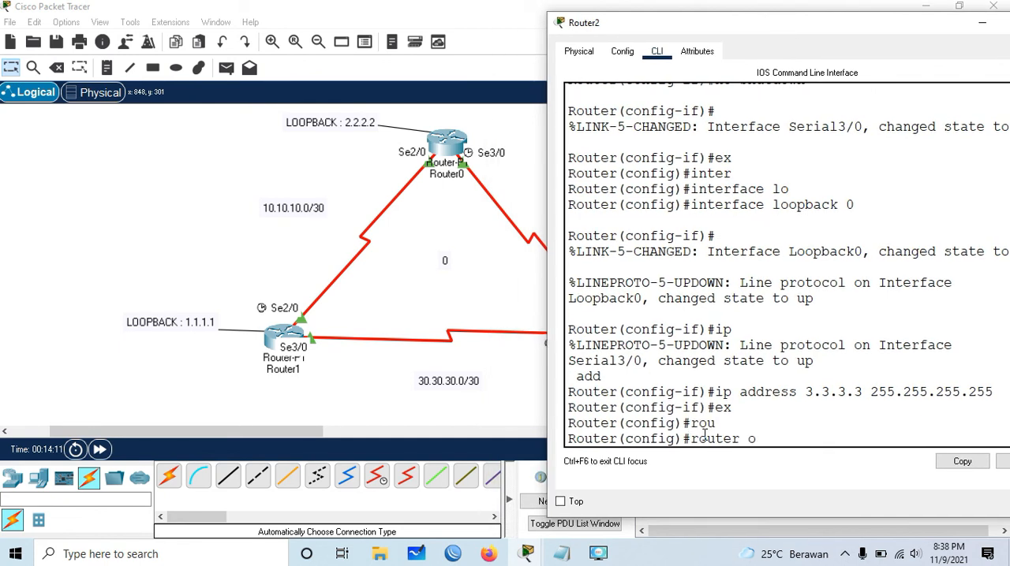
pyautogui.press('Tab')
pyautogui.write('1')
pyautogui.press('Return')
# - Advertise network 30.30.30.0 with wildcard 0.0.0.3 in OSPF area 0 on Router2
pyautogui.write('net')
pyautogui.press('Tab')
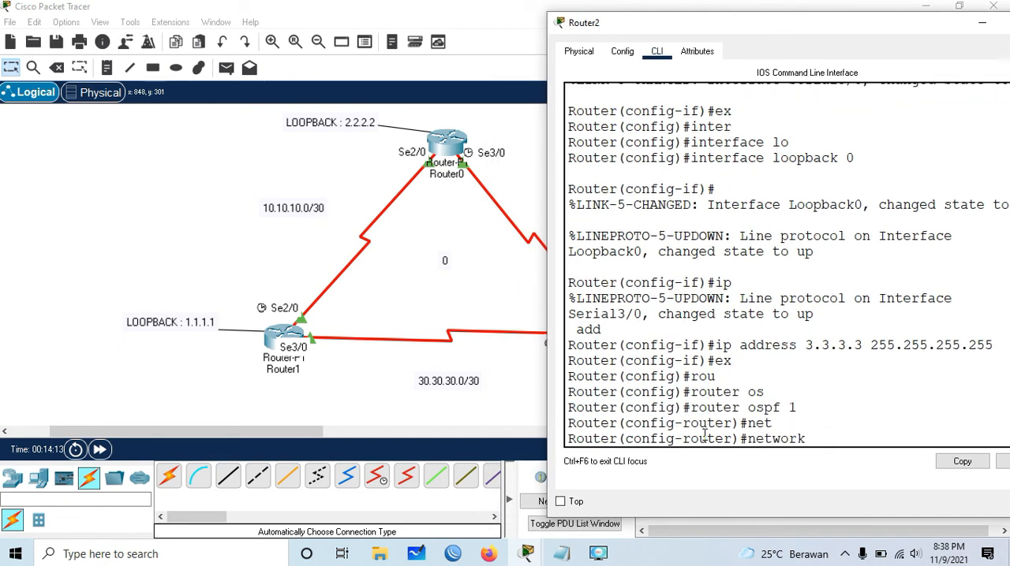
pyautogui.write('30.30.30.0 0.0.0')
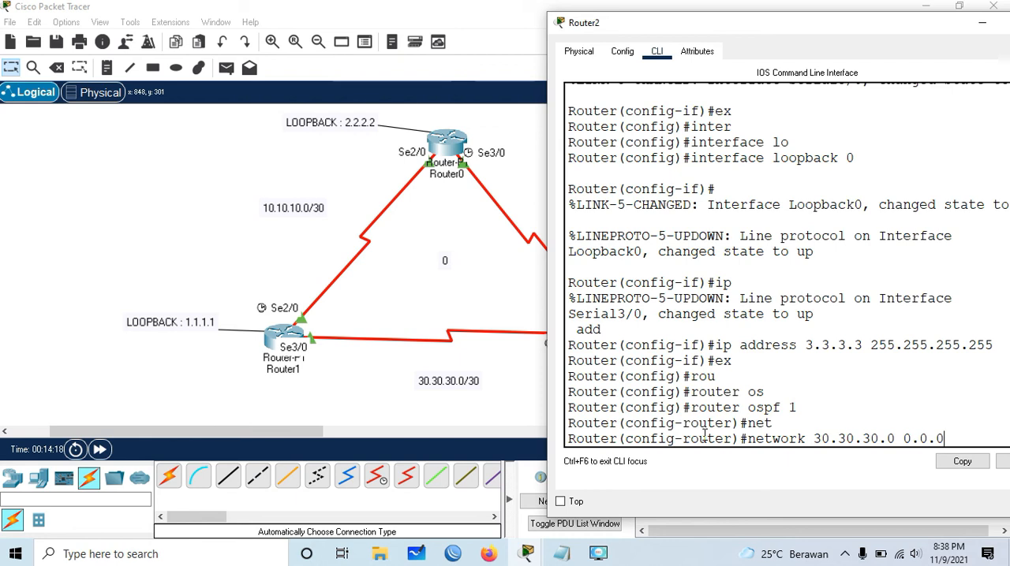
pyautogui.write('.3')
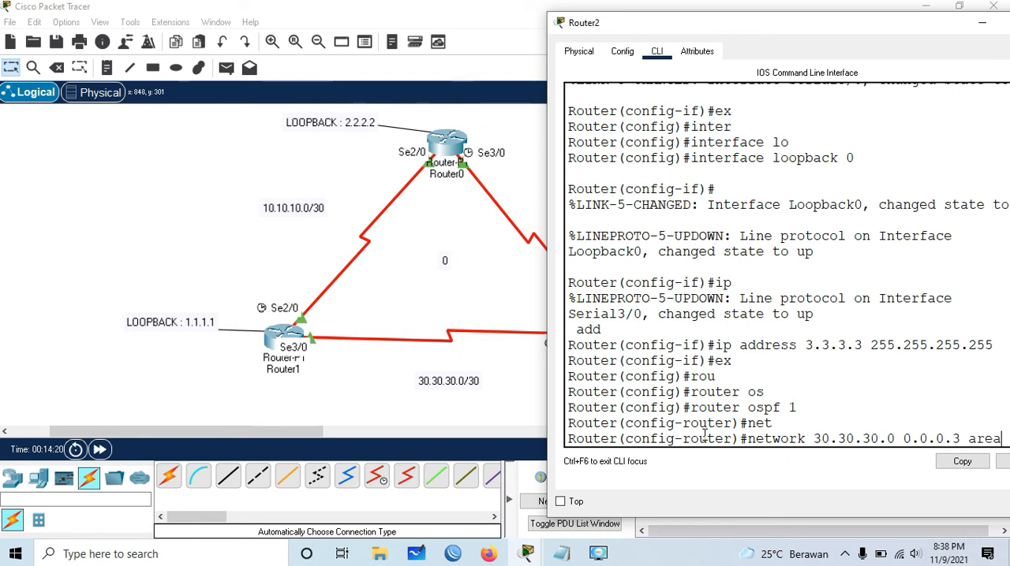
pyautogui.write(' area')
pyautogui.press('Return')
# - Advertise network 20.20.20.0 with wildcard 0.0.0.3 in OSPF area 0 on Router2
pyautogui.write('net')
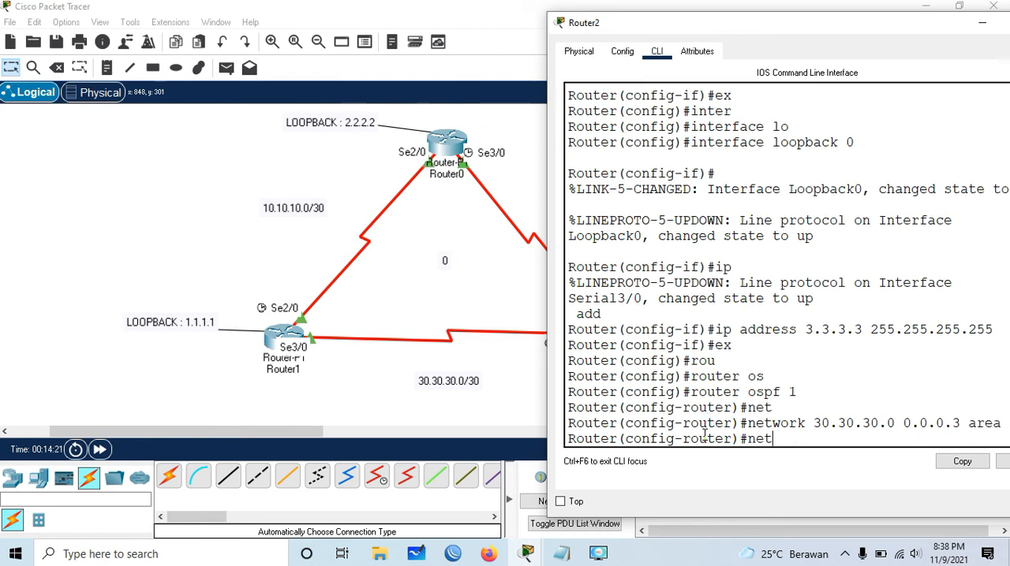
pyautogui.press('Tab')
pyautogui.write('20.20.20.0 0.0')
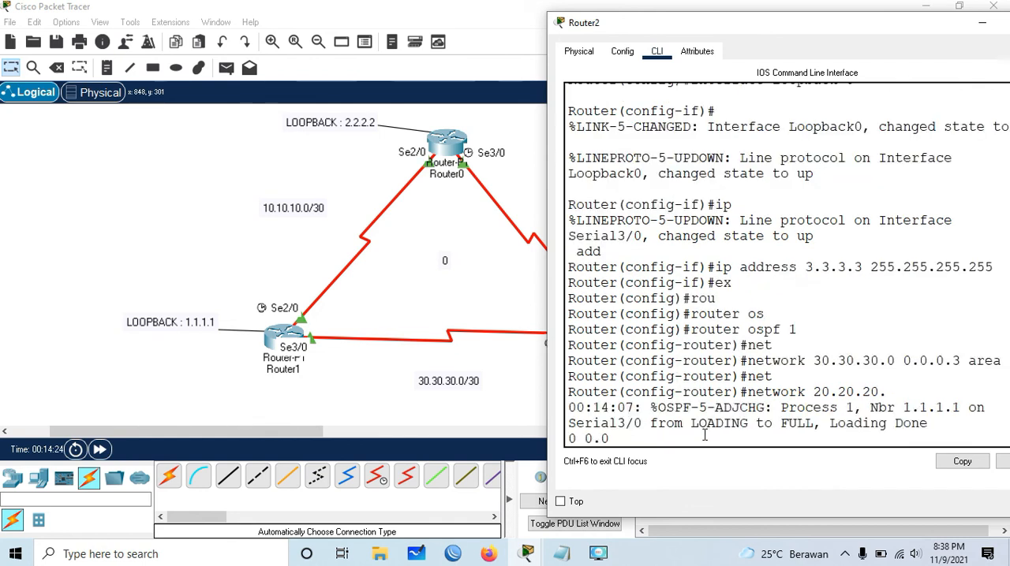
pyautogui.write('.0.3 area 0')
pyautogui.press('Return')
# - Advertise Router2's loopback 3.3.3.3 with wildcard 0.0.0.0 in area 0 and put Router2's window away
pyautogui.write('net')
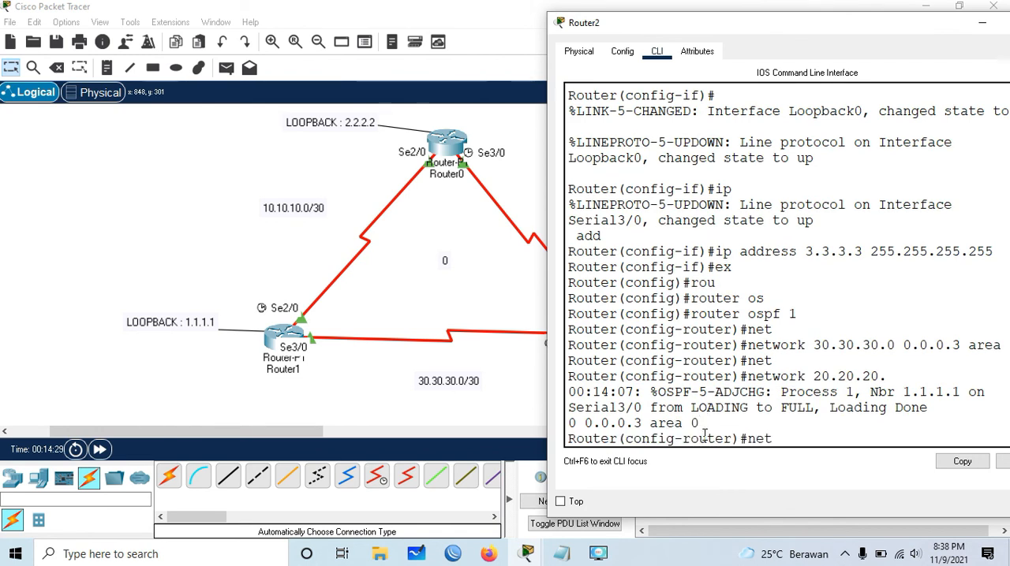
pyautogui.press('Tab')
pyautogui.write('3.3.3.')
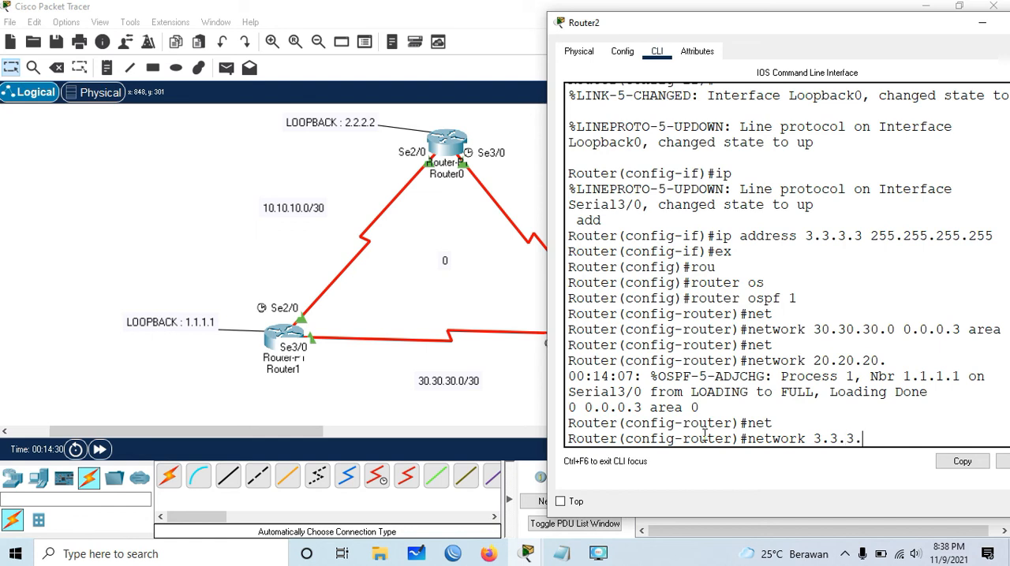
pyautogui.write('3 0.0.0.0 area')
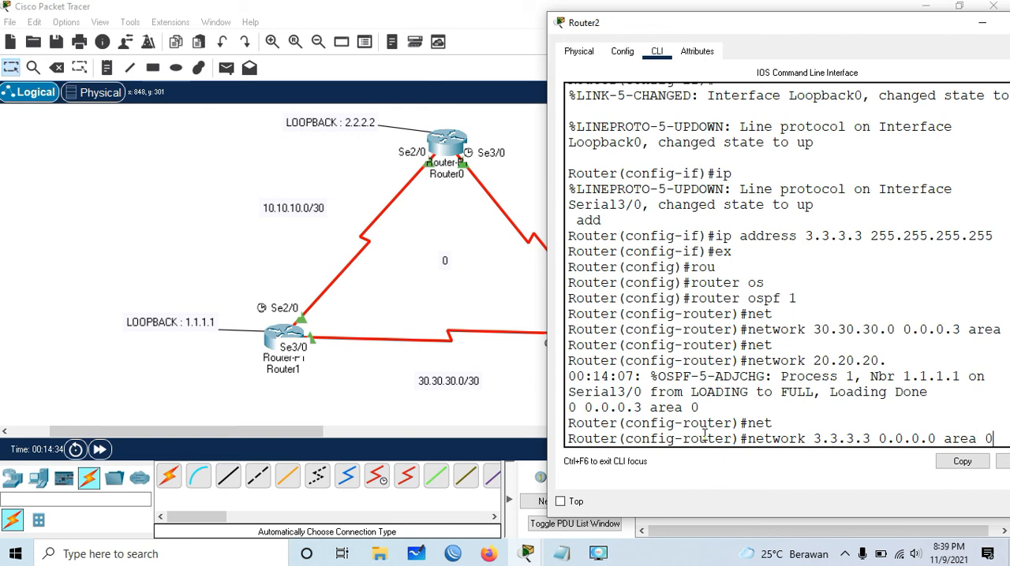
pyautogui.write(' 0')
pyautogui.press('Return')
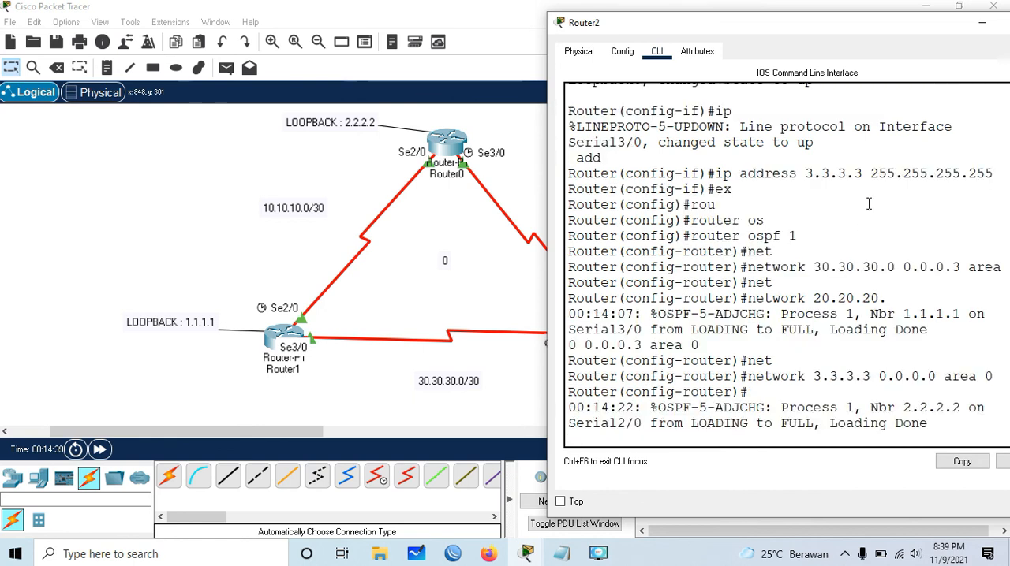
pyautogui.moveTo(907, 26); pyautogui.dragTo(791, 49)
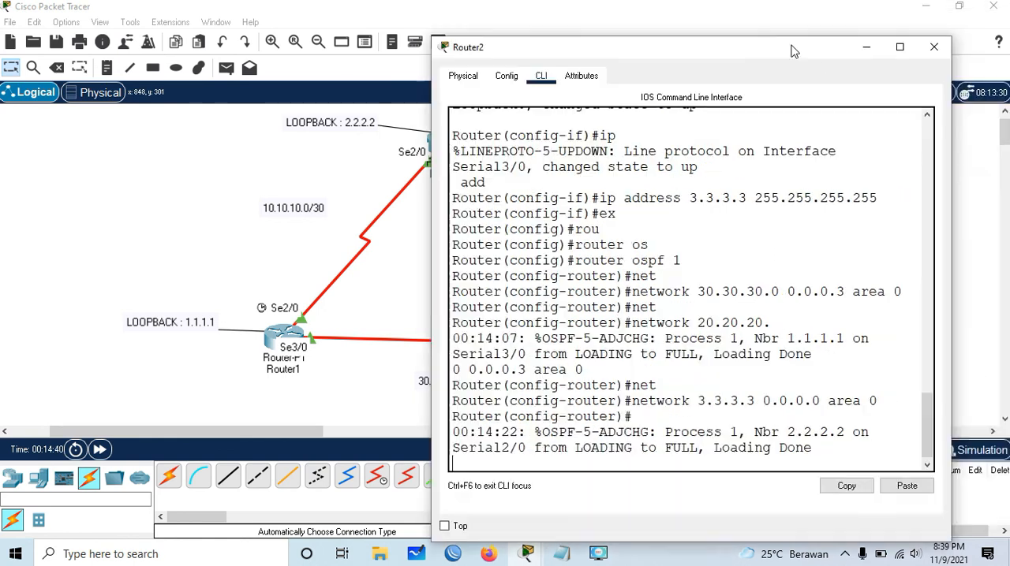
pyautogui.click(866, 47)
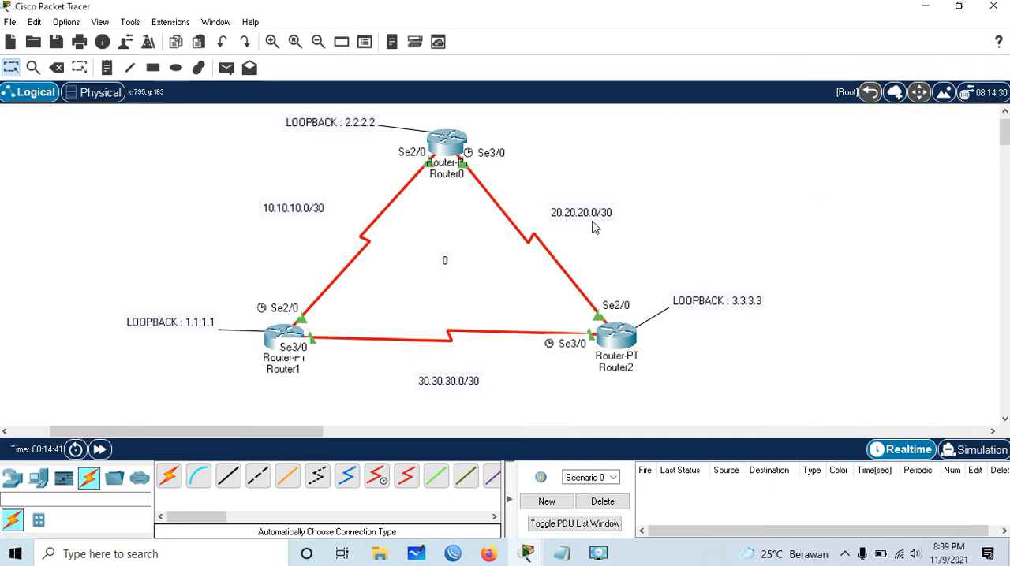
# - Send one simple PDU from Router1 to itself and another from Router1 to Router2 to test connectivity
pyautogui.click(226, 68)
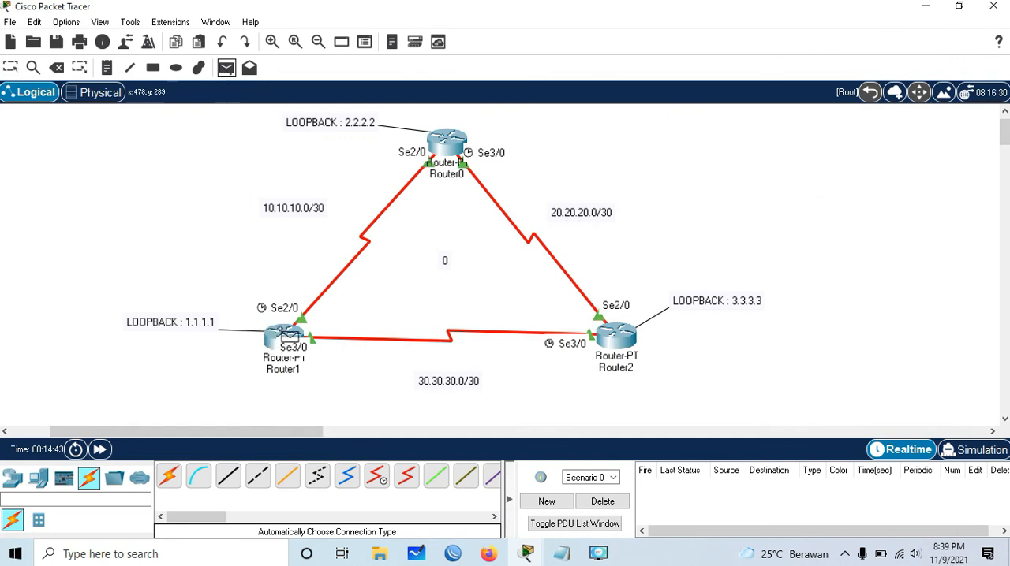
pyautogui.click(285, 333)
pyautogui.click(286, 333)
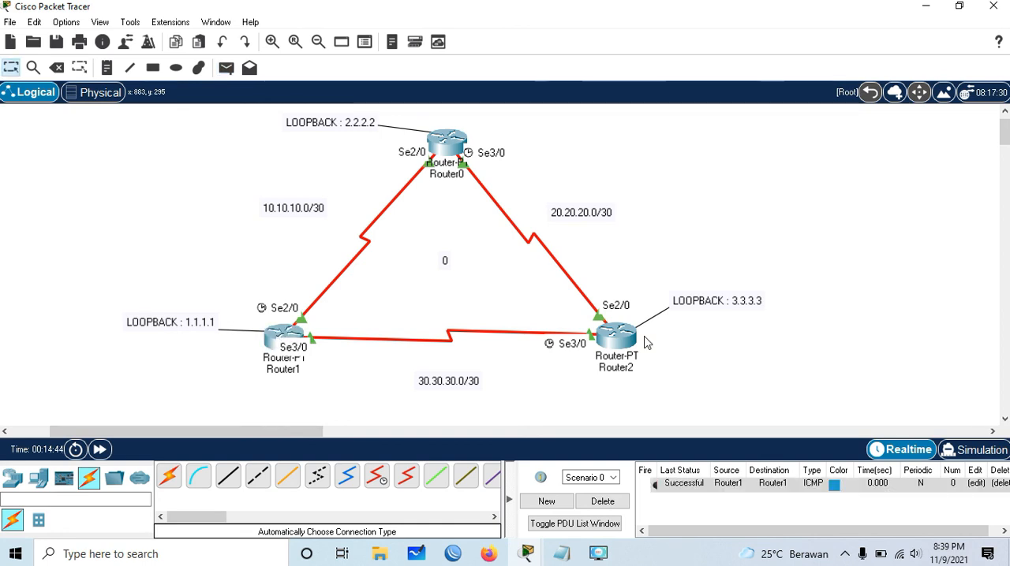
pyautogui.click(226, 68)
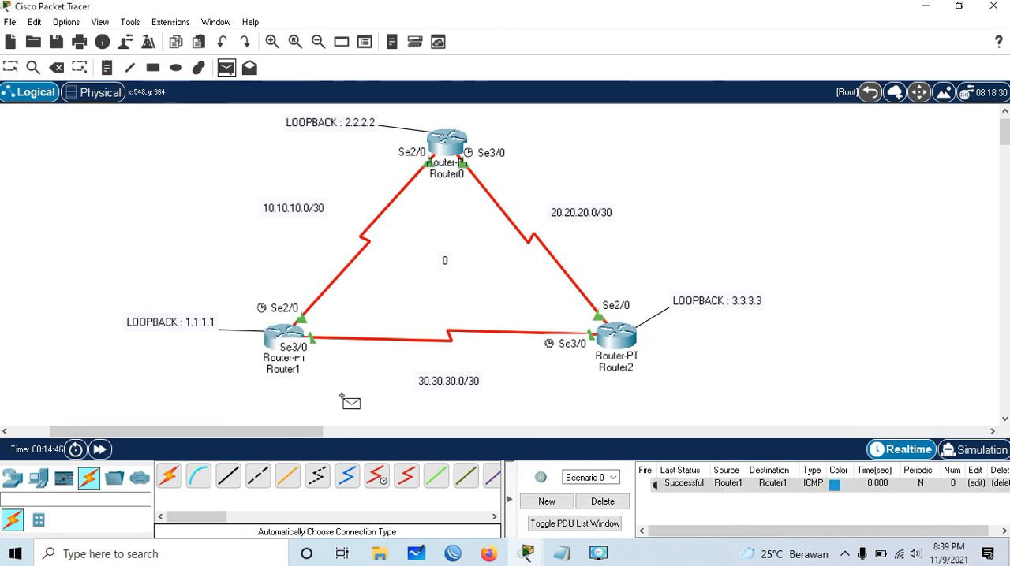
pyautogui.click(292, 337)
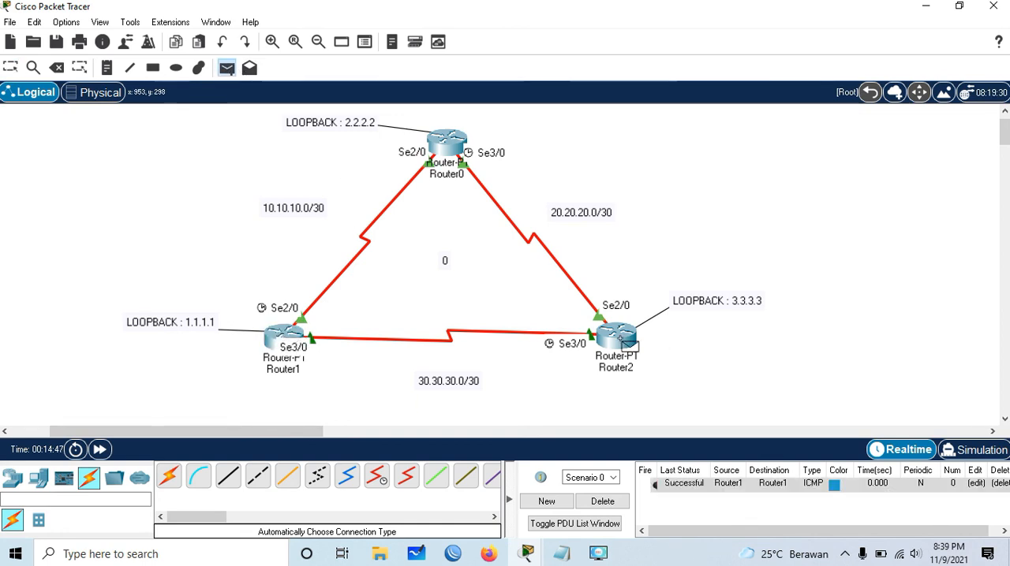
pyautogui.click(619, 338)
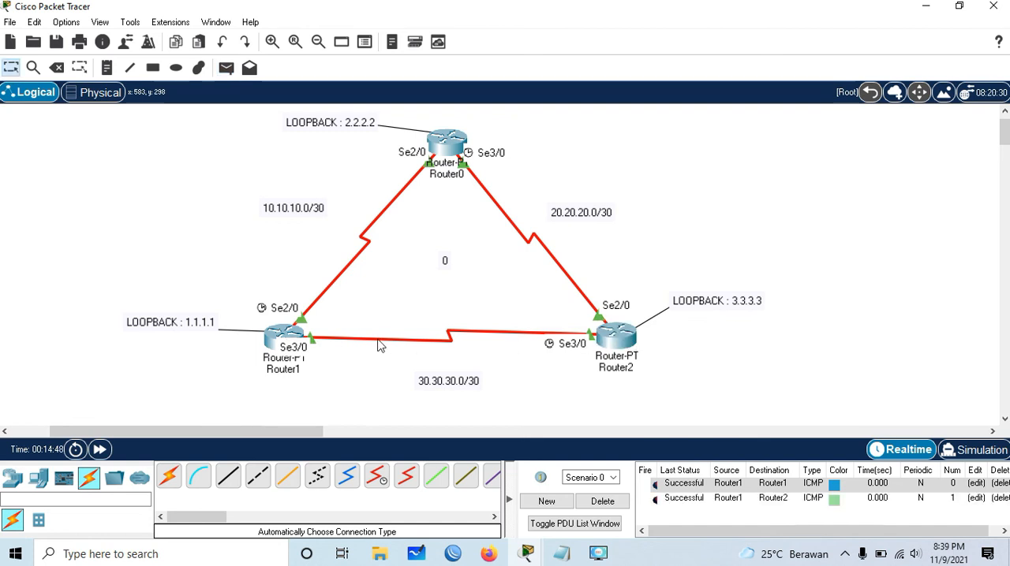
# - Test Router0's connectivity to Router2 and Router1 with simple PDUs, and delete the scenario's test PDUs
pyautogui.click(226, 68)
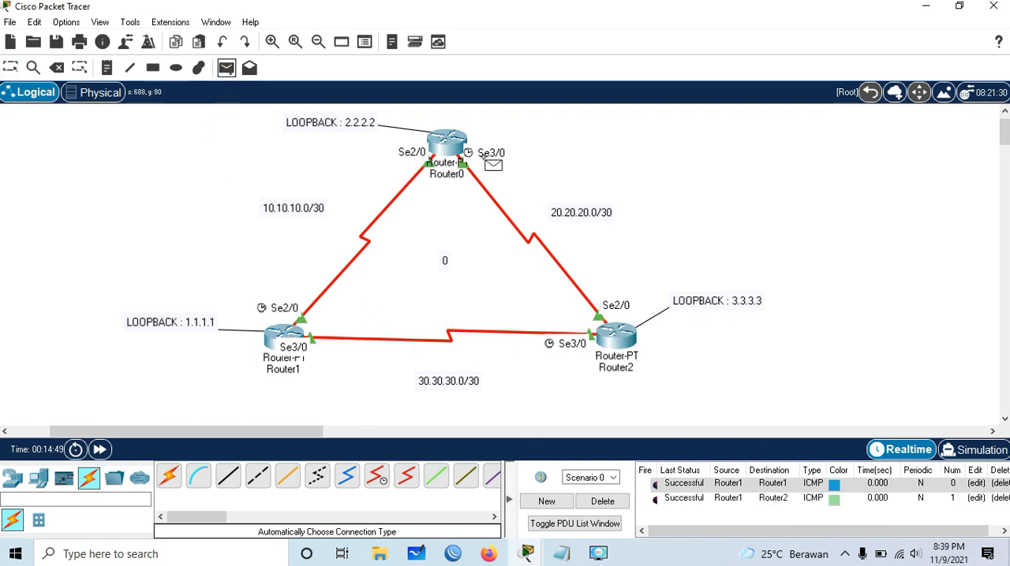
pyautogui.click(623, 344)
pyautogui.click(227, 68)
pyautogui.click(457, 147)
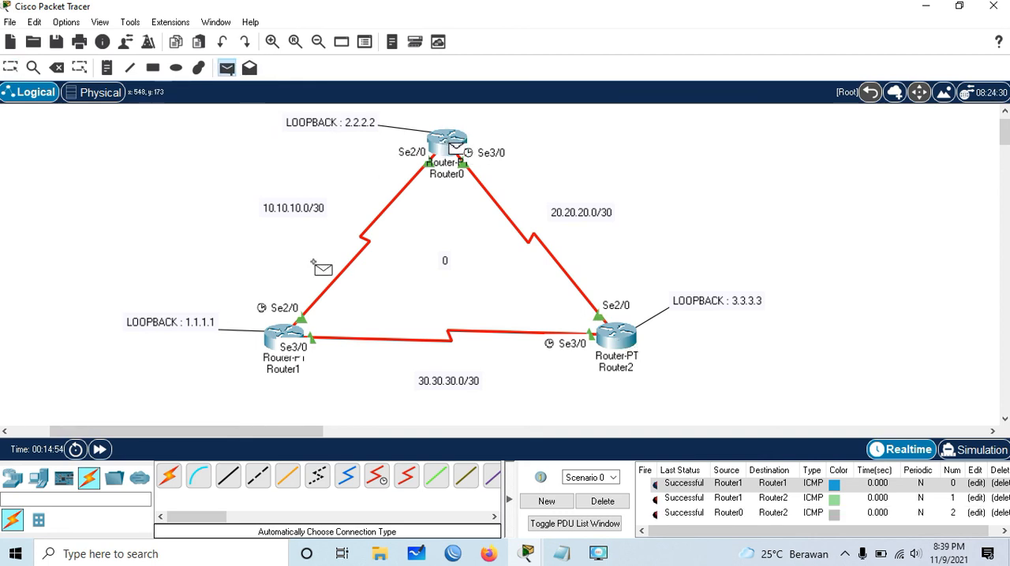
pyautogui.click(291, 338)
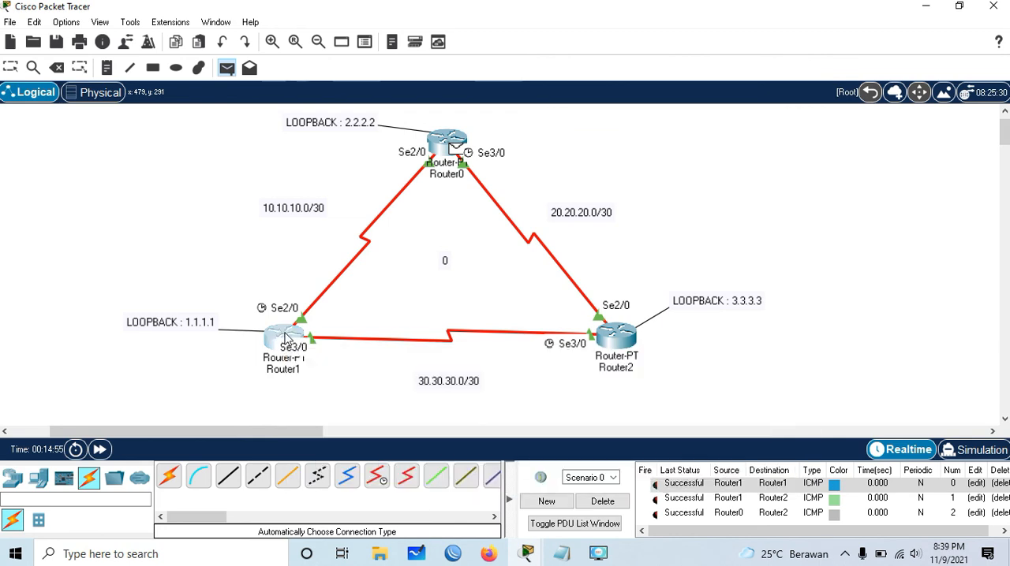
pyautogui.scroll(-1, 706, 503)
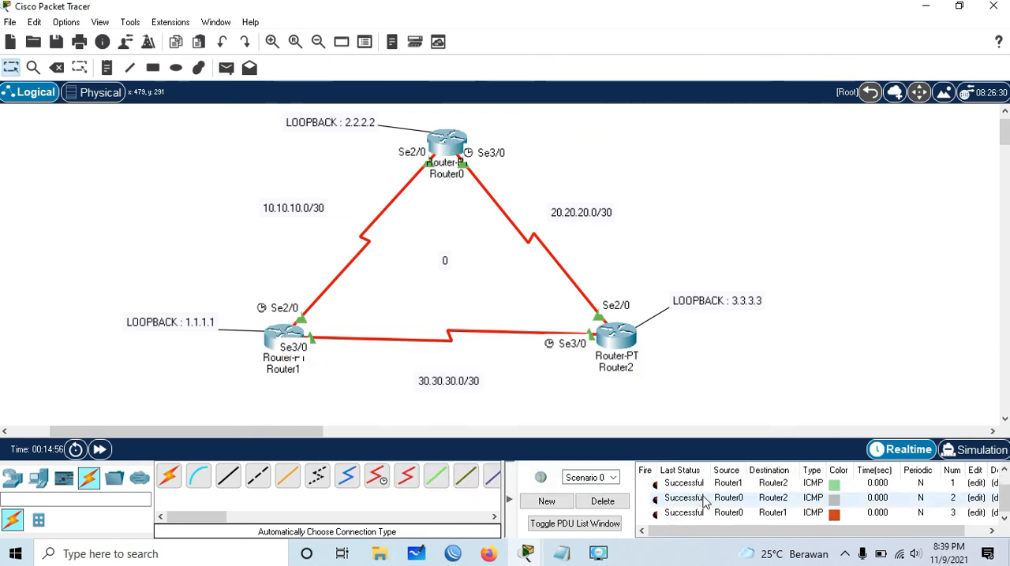
pyautogui.click(601, 501)
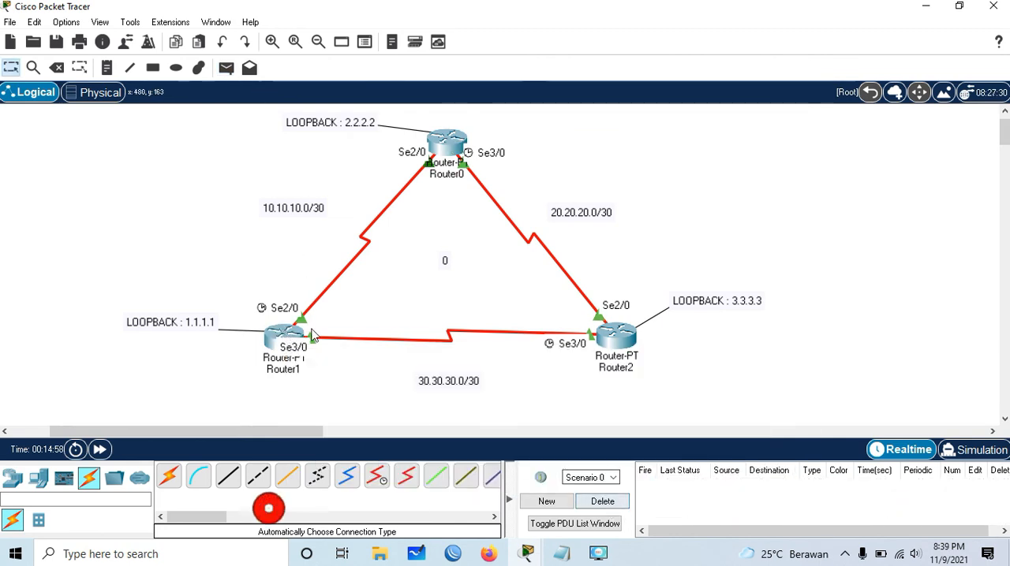
# - Reopen Router0's command line and exit global configuration to privileged EXEC mode
pyautogui.click(440, 147)
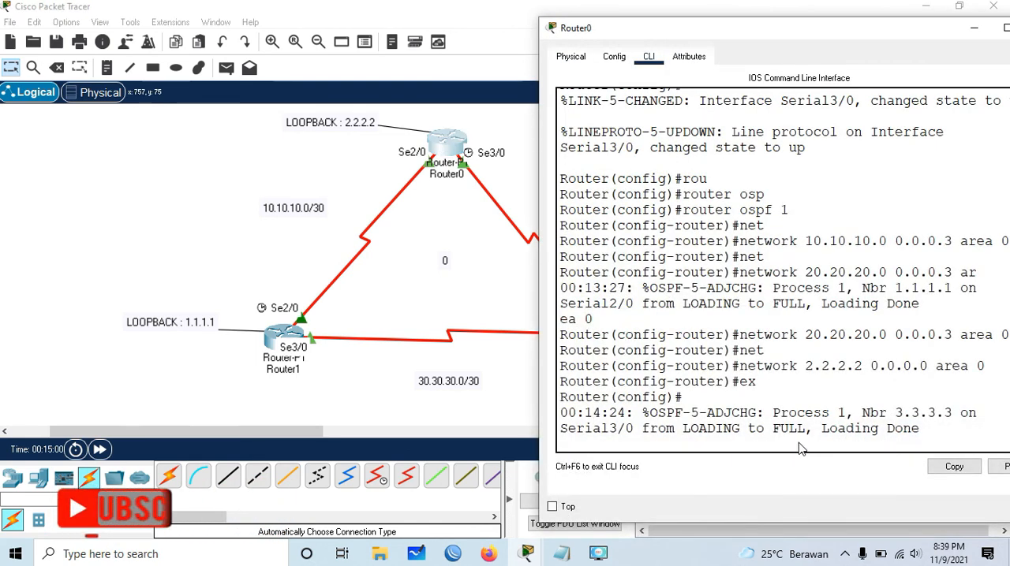
pyautogui.press('Return')
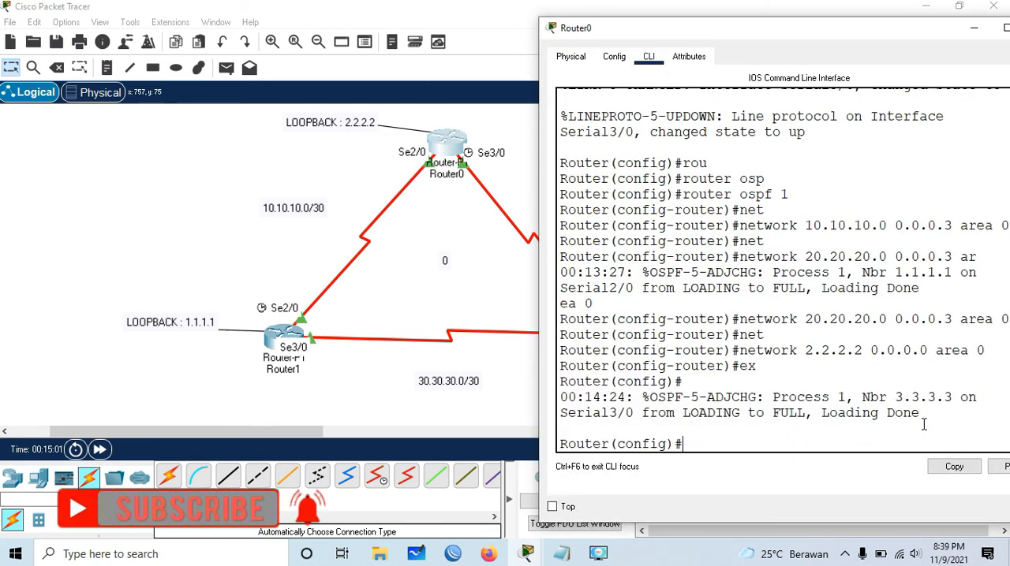
pyautogui.write('ex')
pyautogui.press('Return')
pyautogui.press('Return')
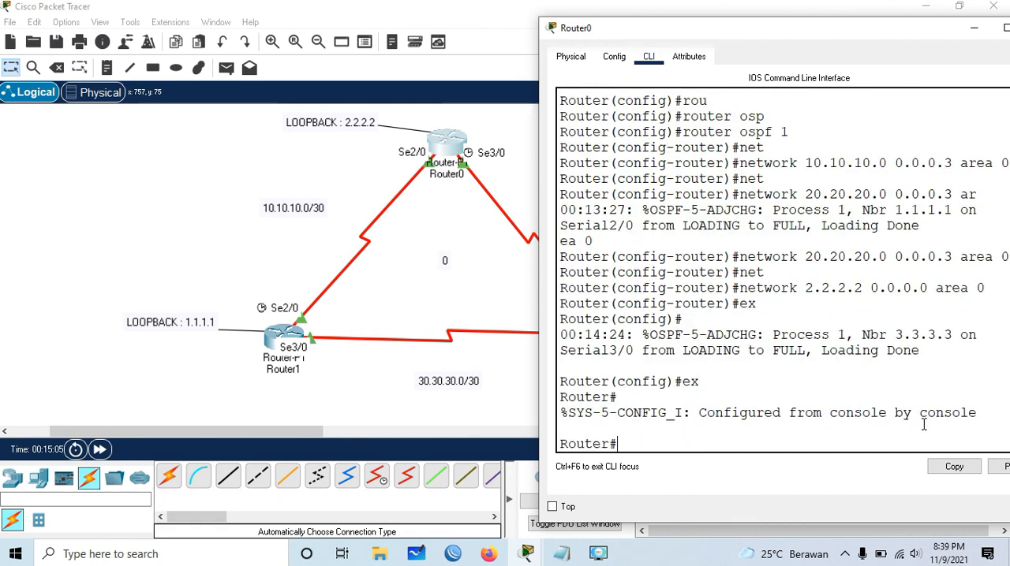
# - Display Router0's routing table with sh ip route and widen its window so each route entry fits on one line
pyautogui.write('sh p')
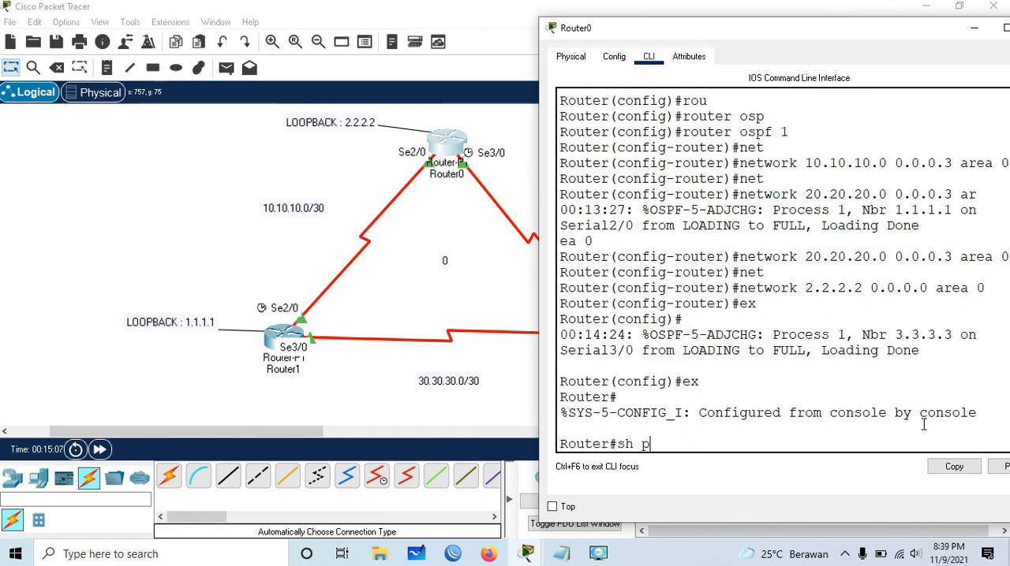
pyautogui.press('BackSpace')
pyautogui.write('ip route')
pyautogui.press('Return')
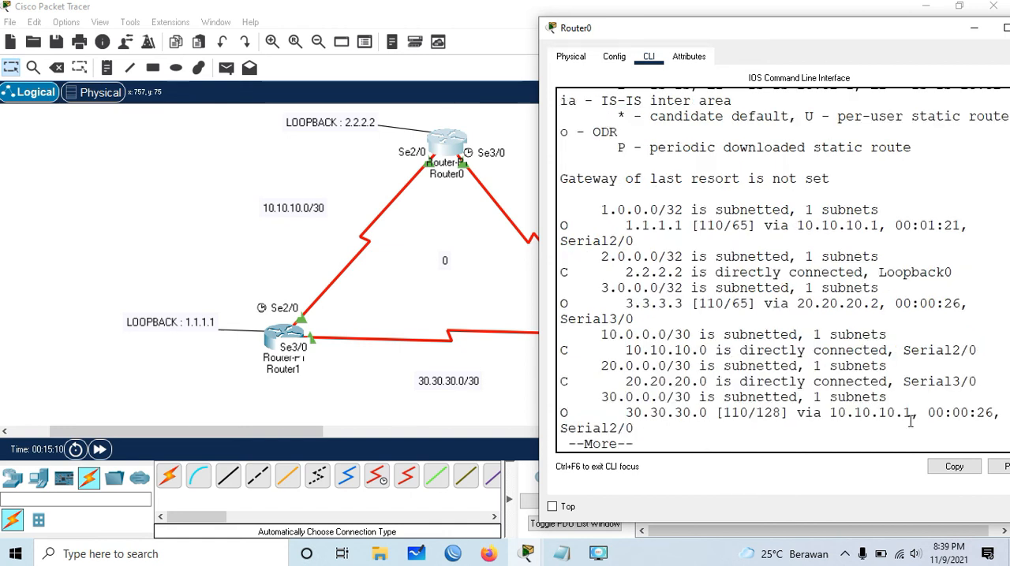
pyautogui.moveTo(539, 249); pyautogui.dragTo(312, 284)
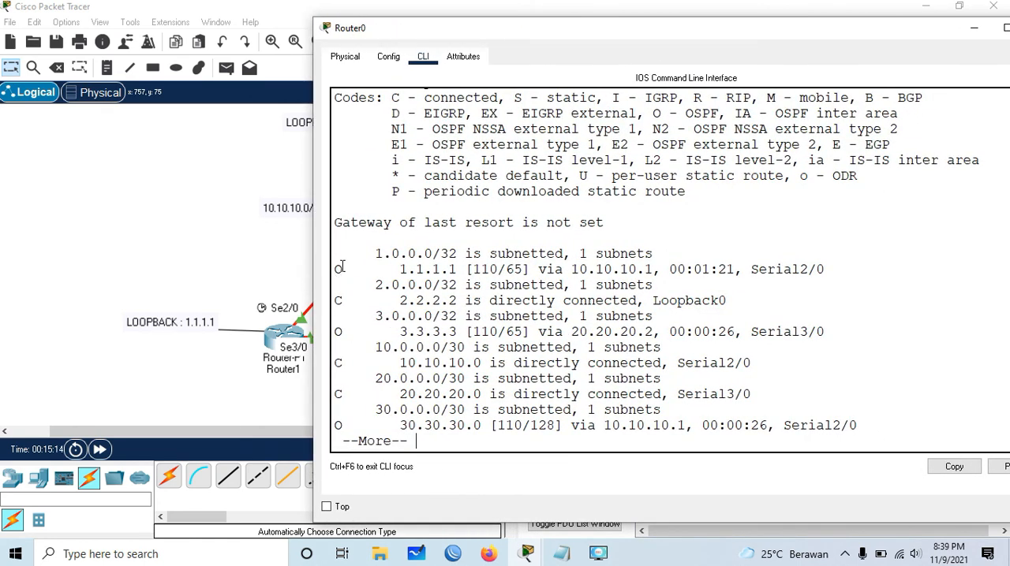
# - Examine the OSPF-learned routes through the end of Router0's routing table and minimize its window to return to the topology
pyautogui.moveTo(343, 276); pyautogui.dragTo(327, 344)
pyautogui.moveTo(347, 422); pyautogui.dragTo(338, 427)
pyautogui.press('space')
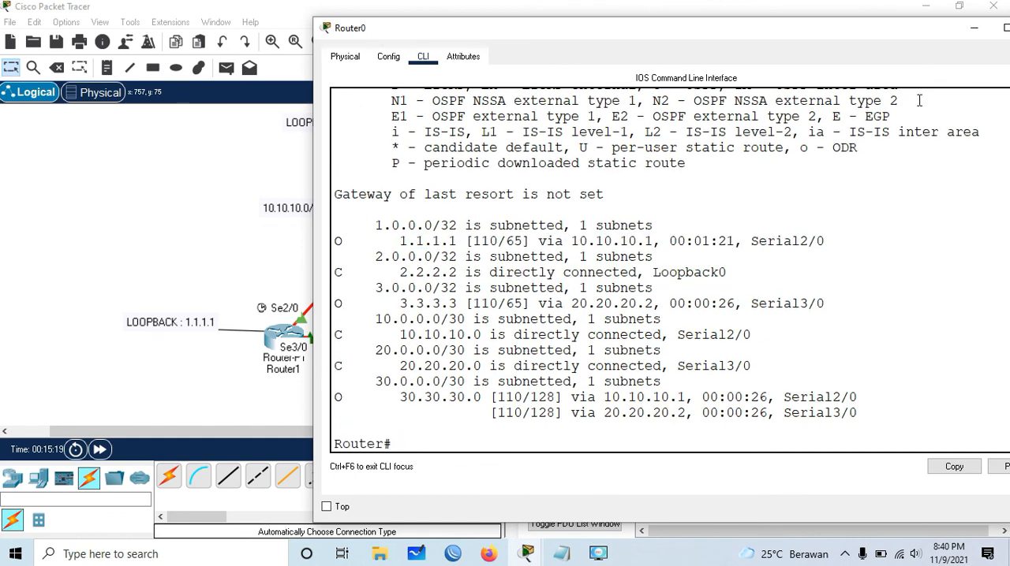
pyautogui.click(973, 27)
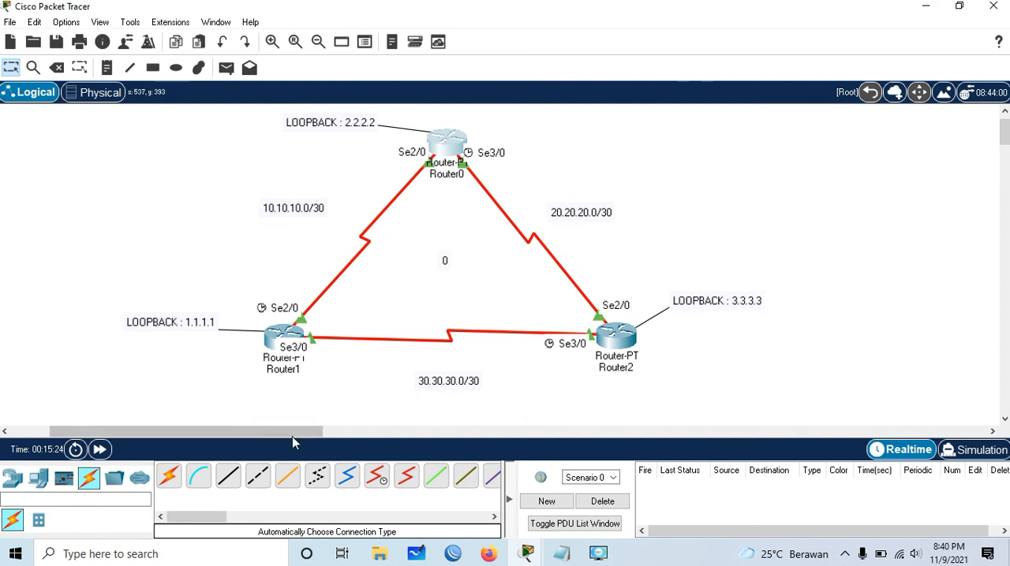
pyautogui.moveTo(297, 430); pyautogui.dragTo(287, 433)
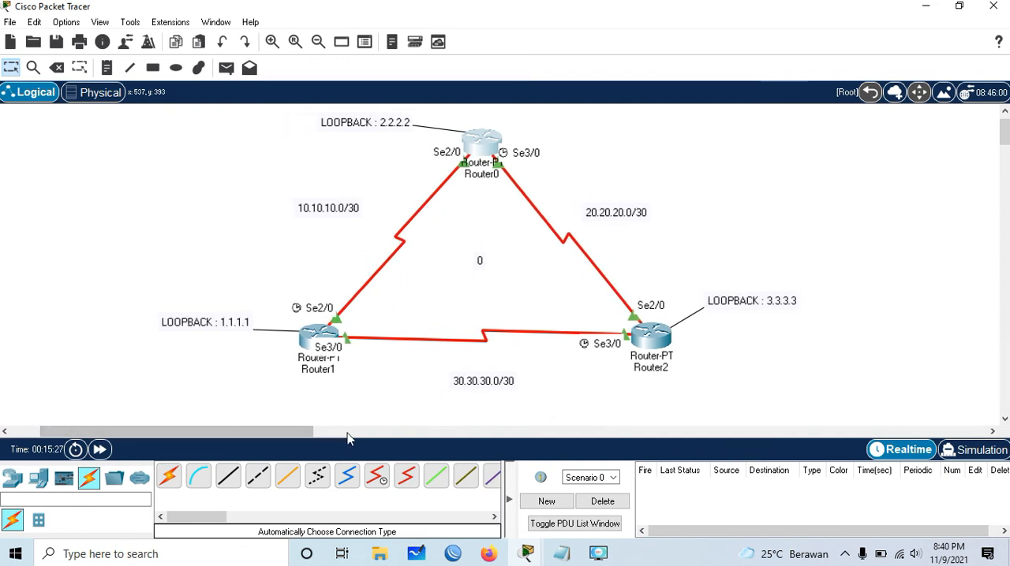